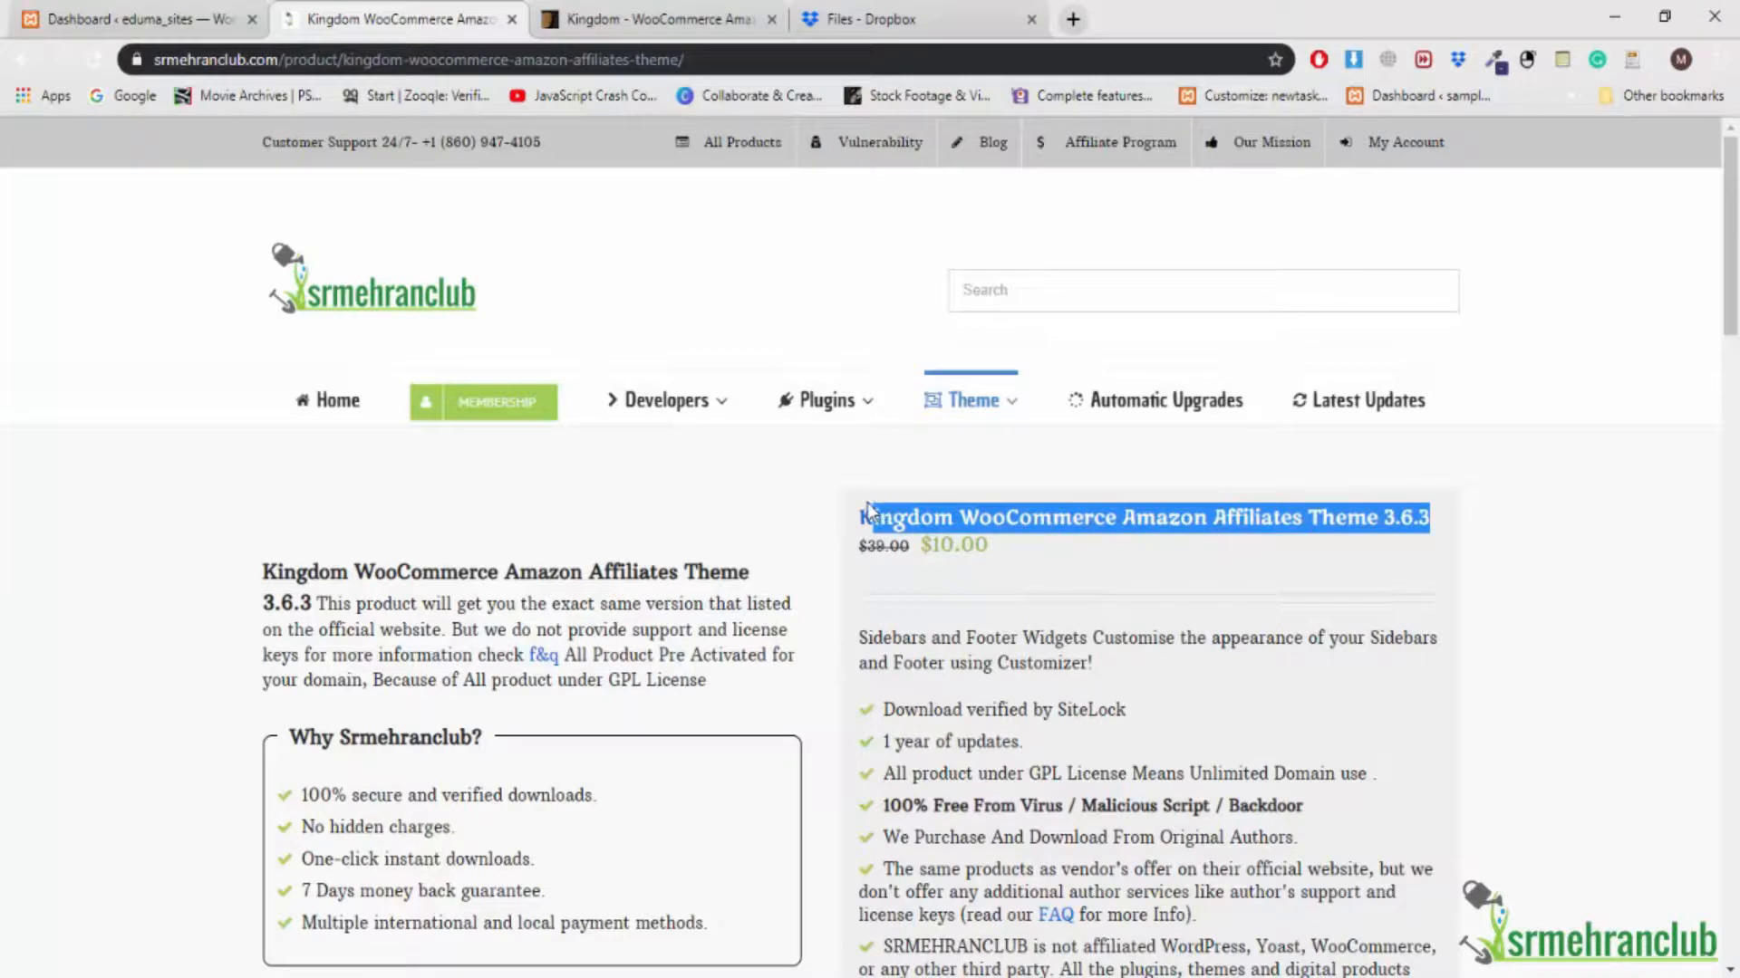
Review the Kingdom WooCommerce Amazon Affiliates Theme's price, feature list and available downloads on the product page
{"action": "left_click", "coordinate": [947, 600]}
{"action": "double_click", "coordinate": [947, 548]}
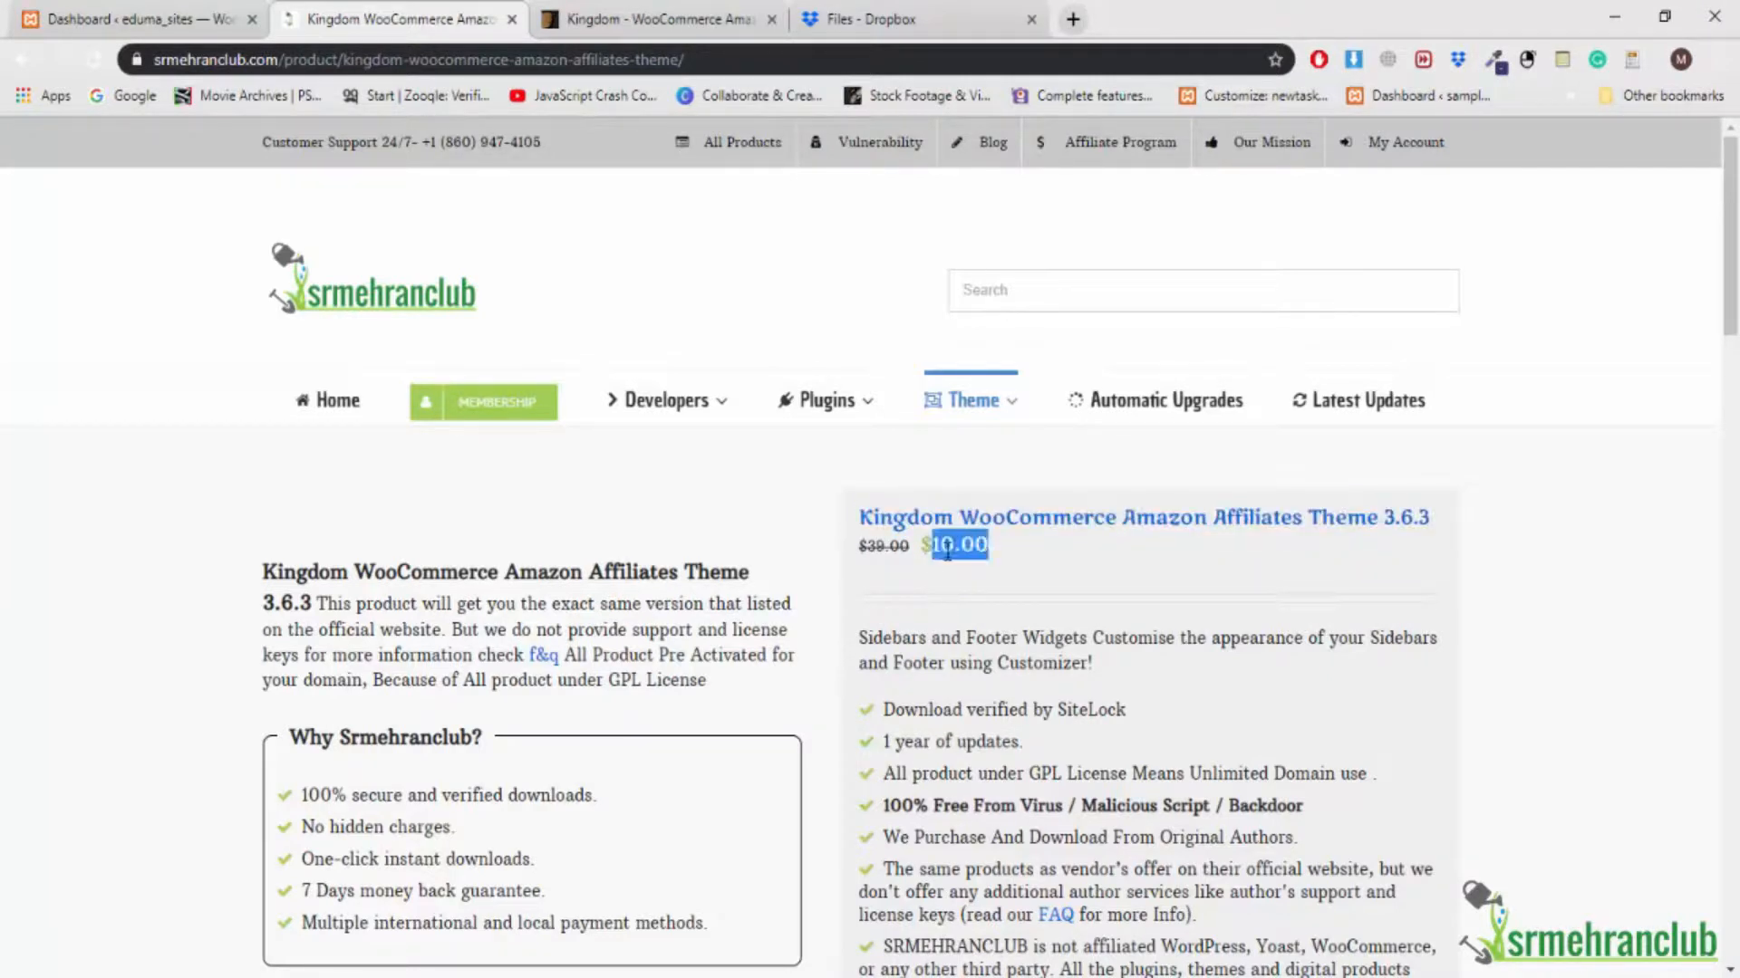
{"action": "left_click", "coordinate": [944, 578]}
{"action": "scroll", "coordinate": [943, 578], "scroll_direction": "down", "scroll_amount": 4}
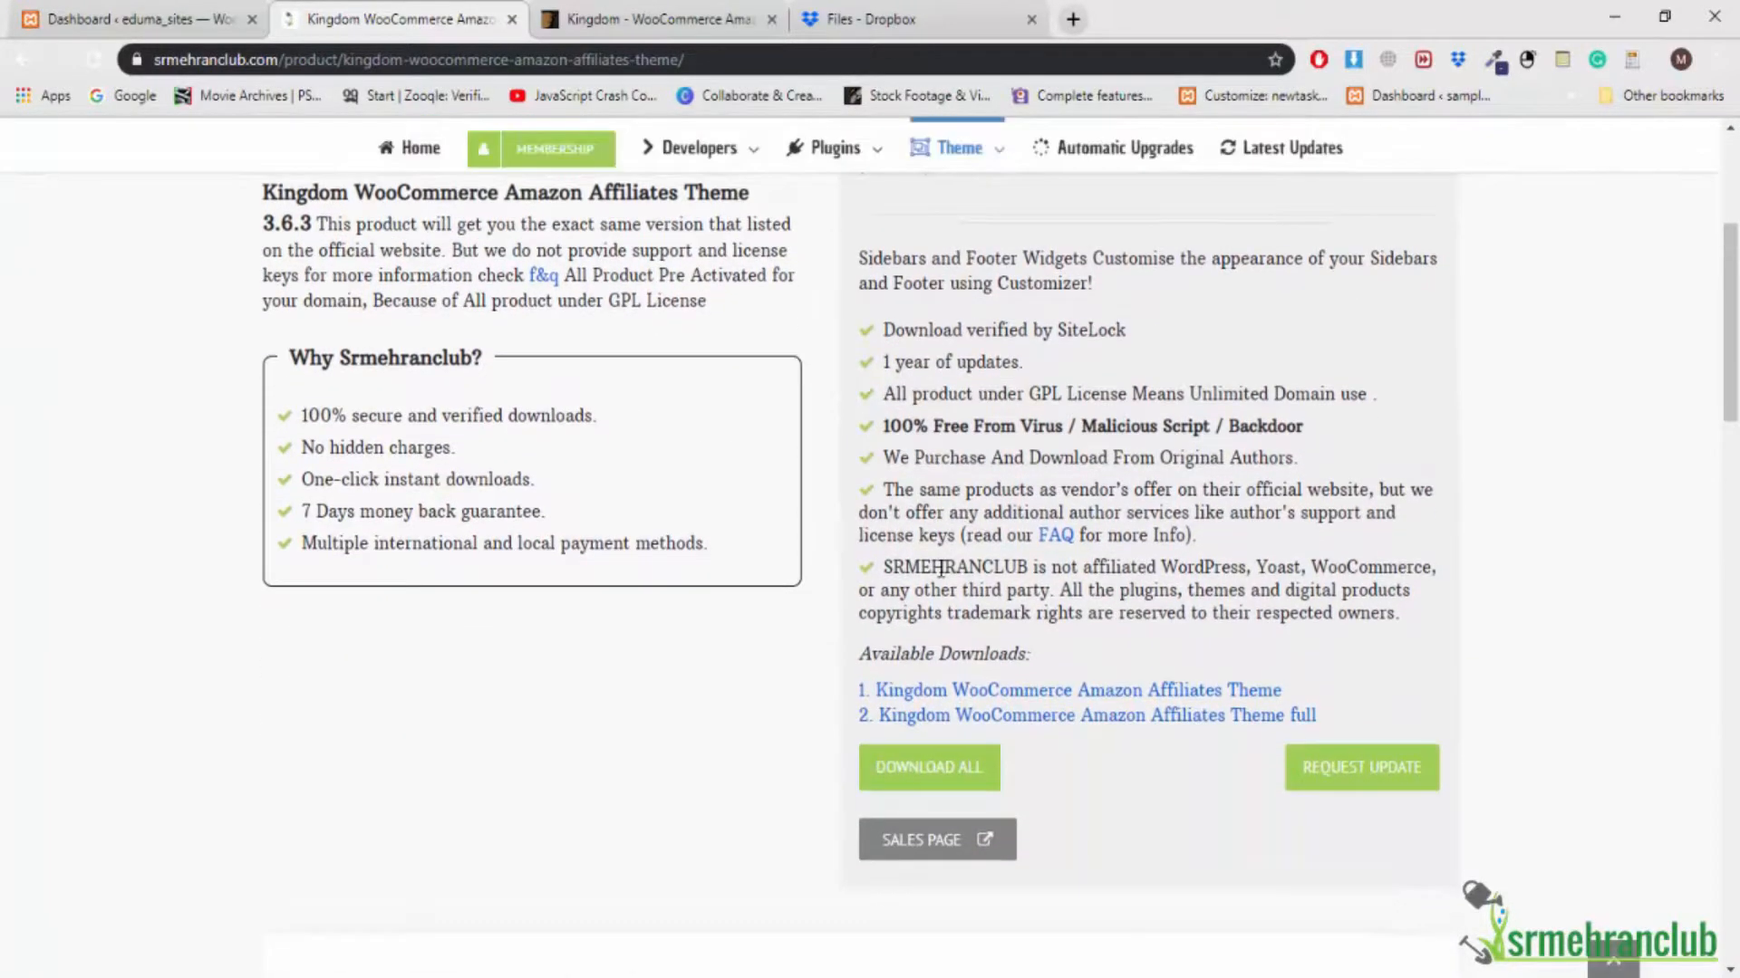
{"action": "scroll", "coordinate": [941, 568], "scroll_direction": "down", "scroll_amount": 1}
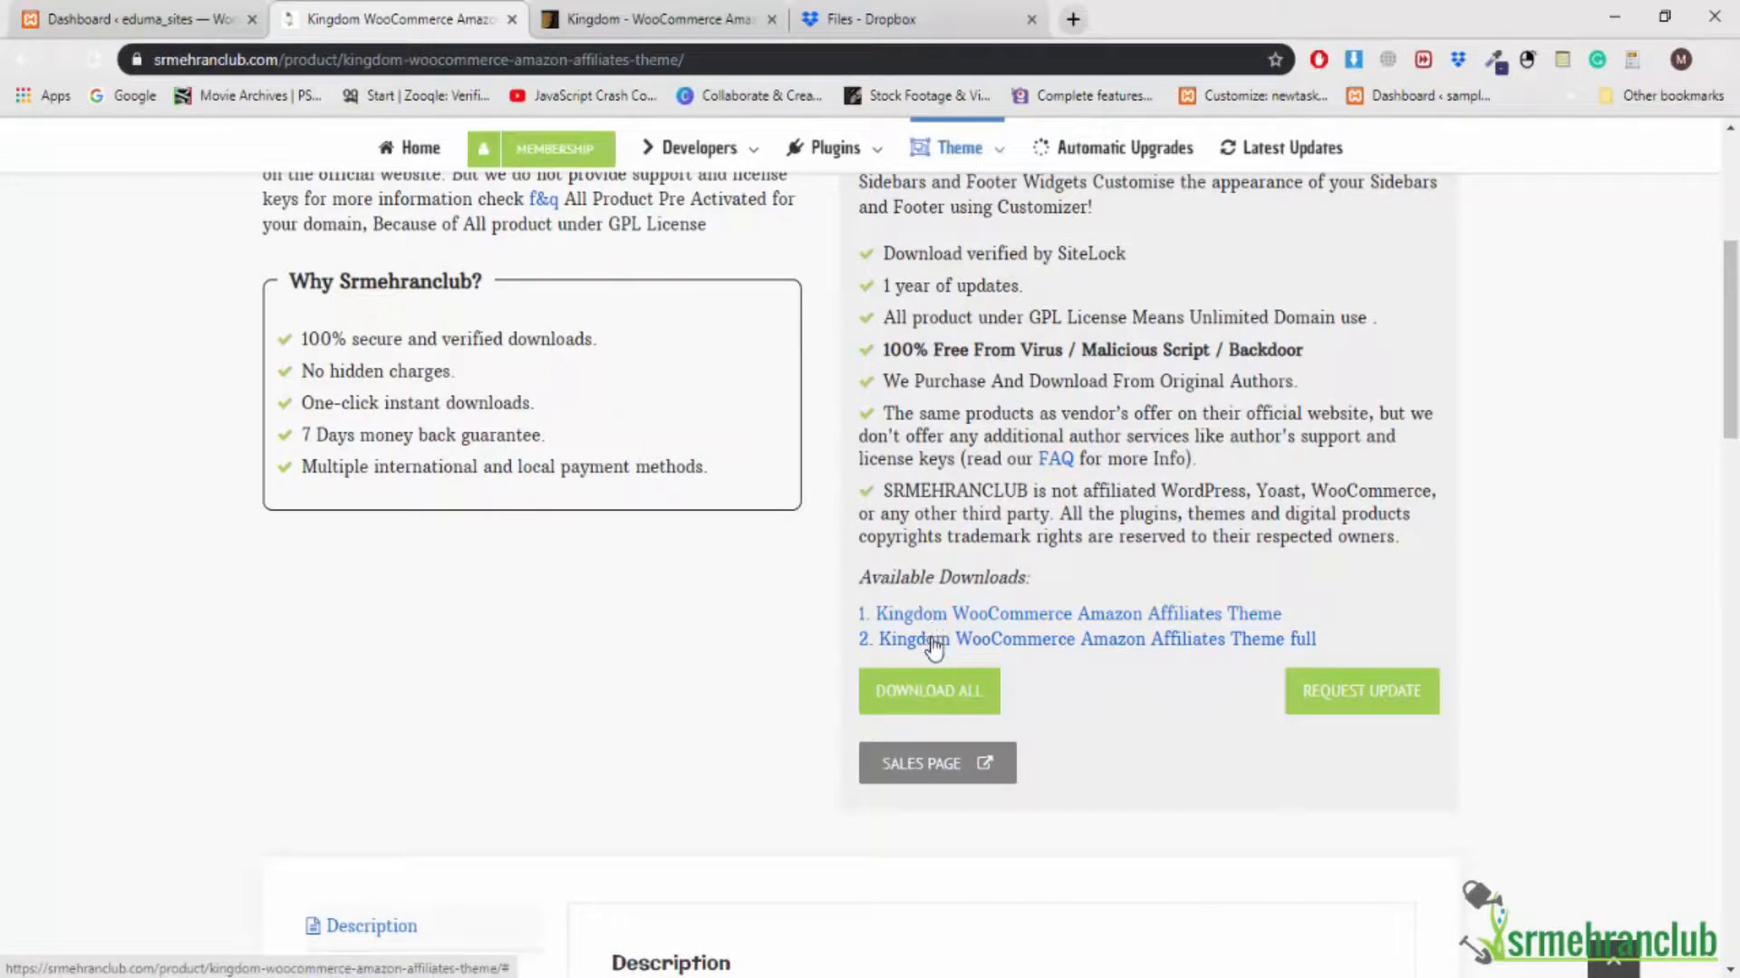
Open the theme's official sales page and compare its Regular and Extended License options
{"action": "left_click", "coordinate": [923, 774]}
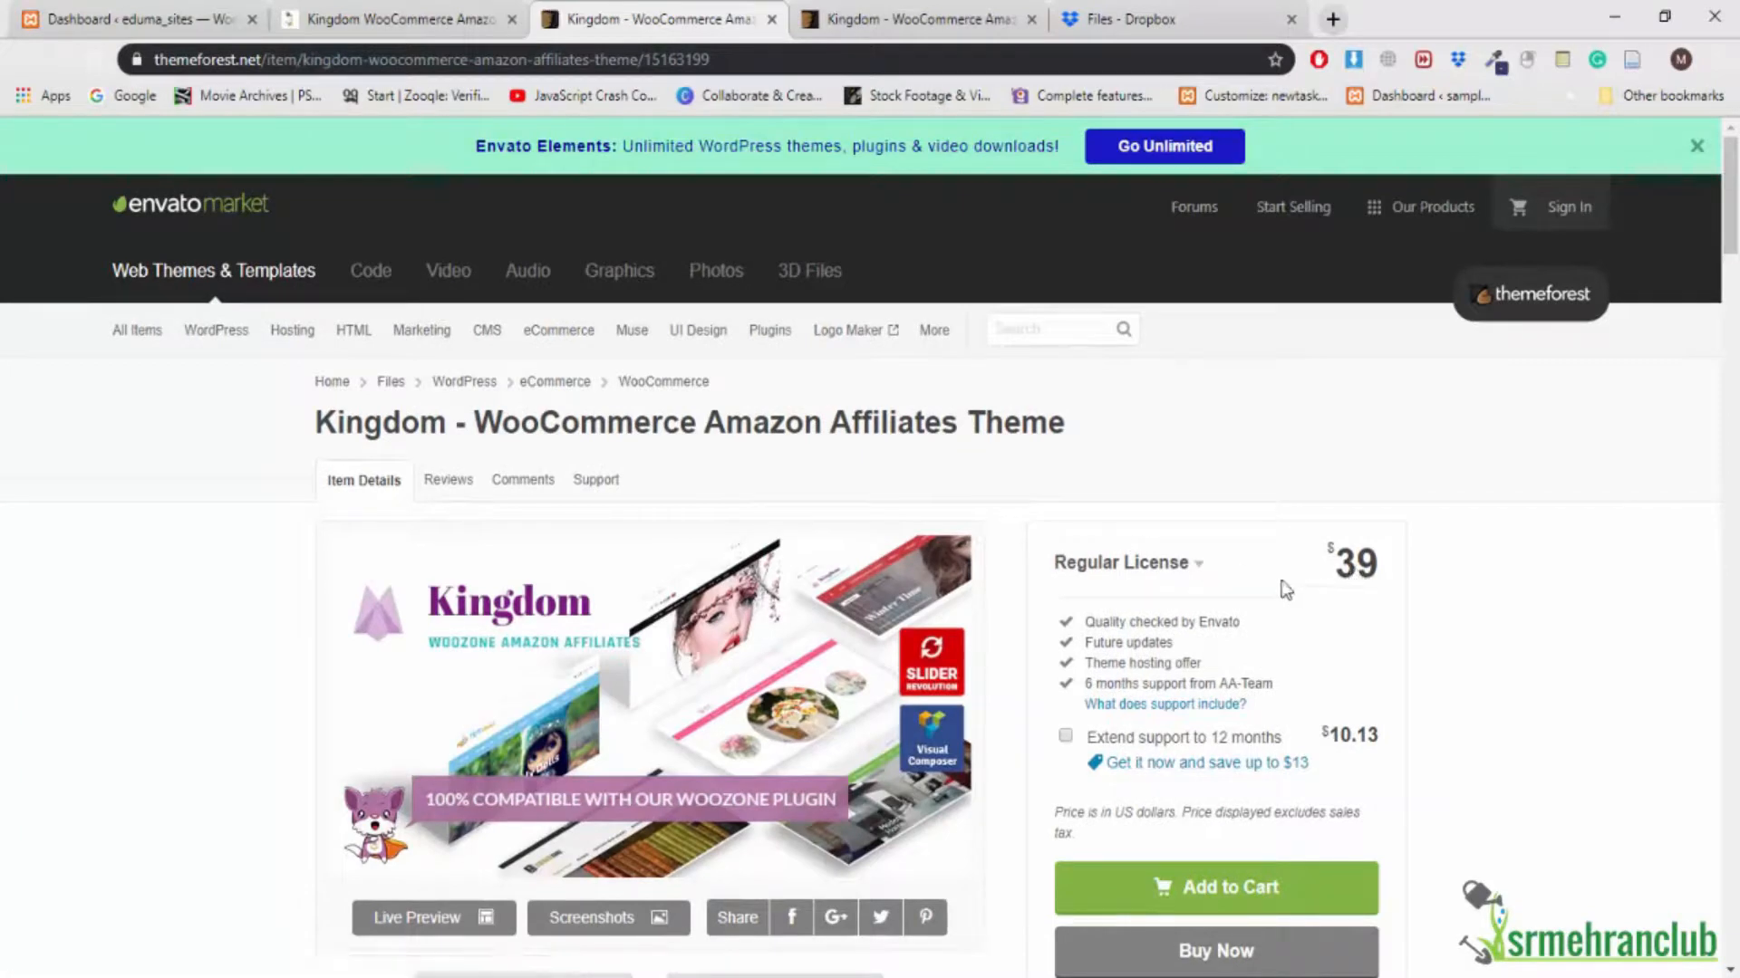
{"action": "left_click", "coordinate": [1201, 570]}
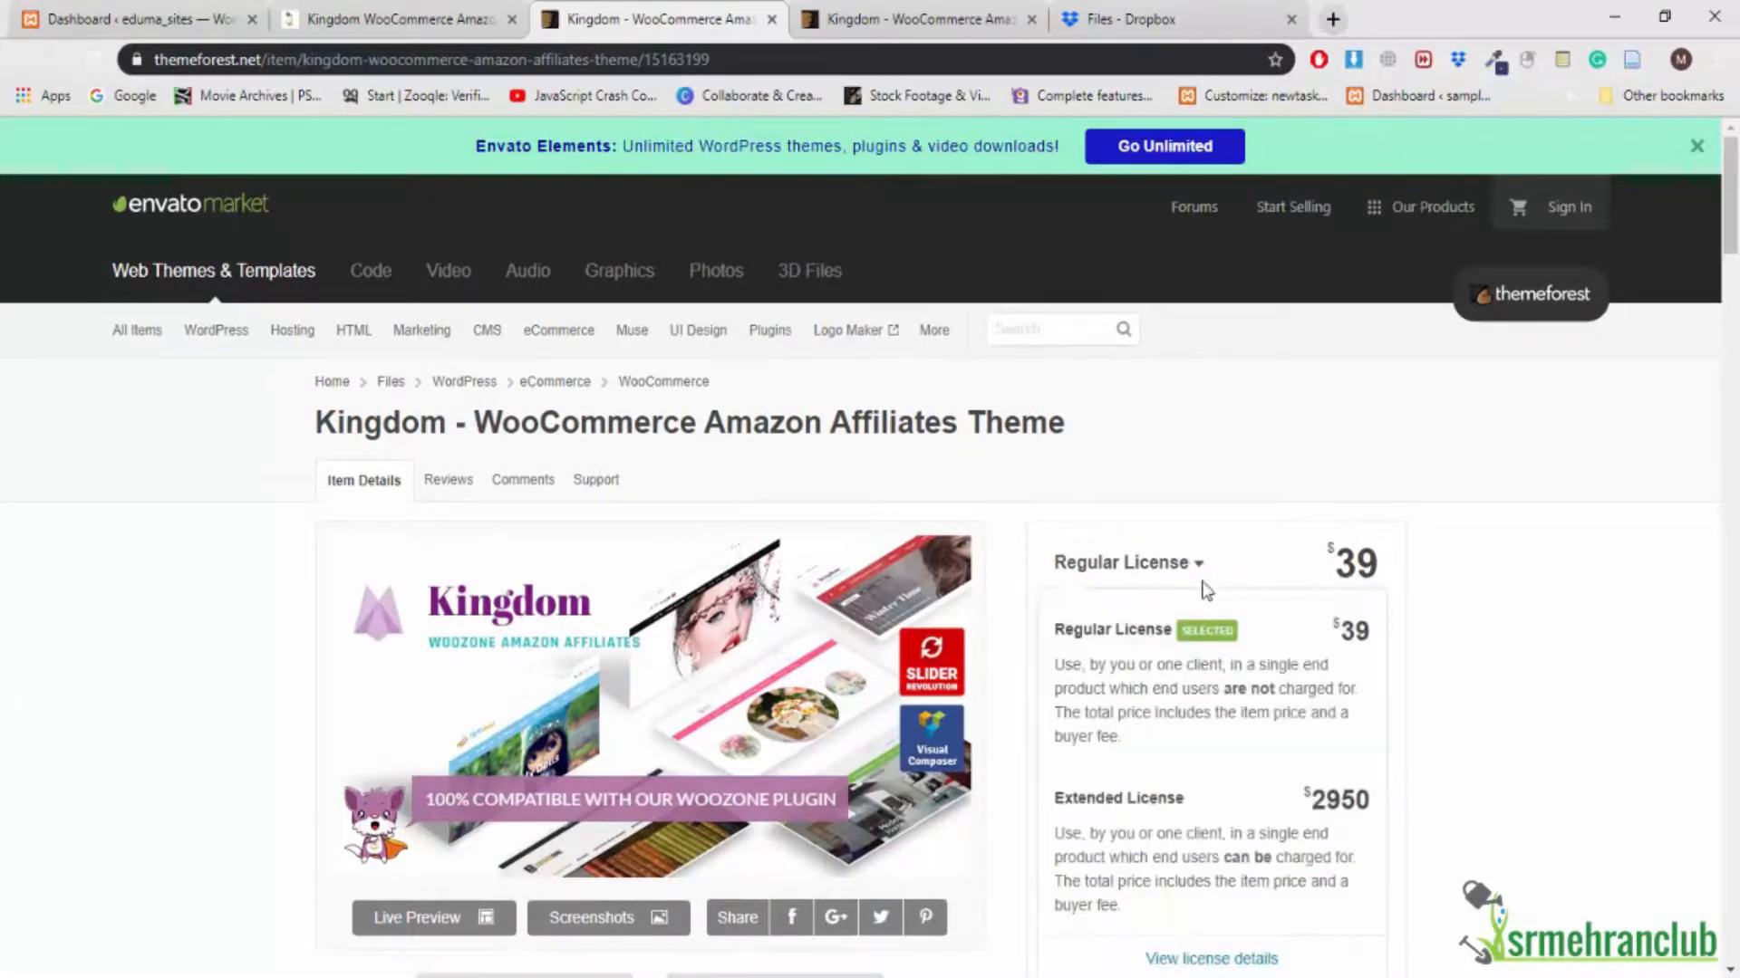
{"action": "scroll", "coordinate": [1232, 598], "scroll_direction": "down", "scroll_amount": 2}
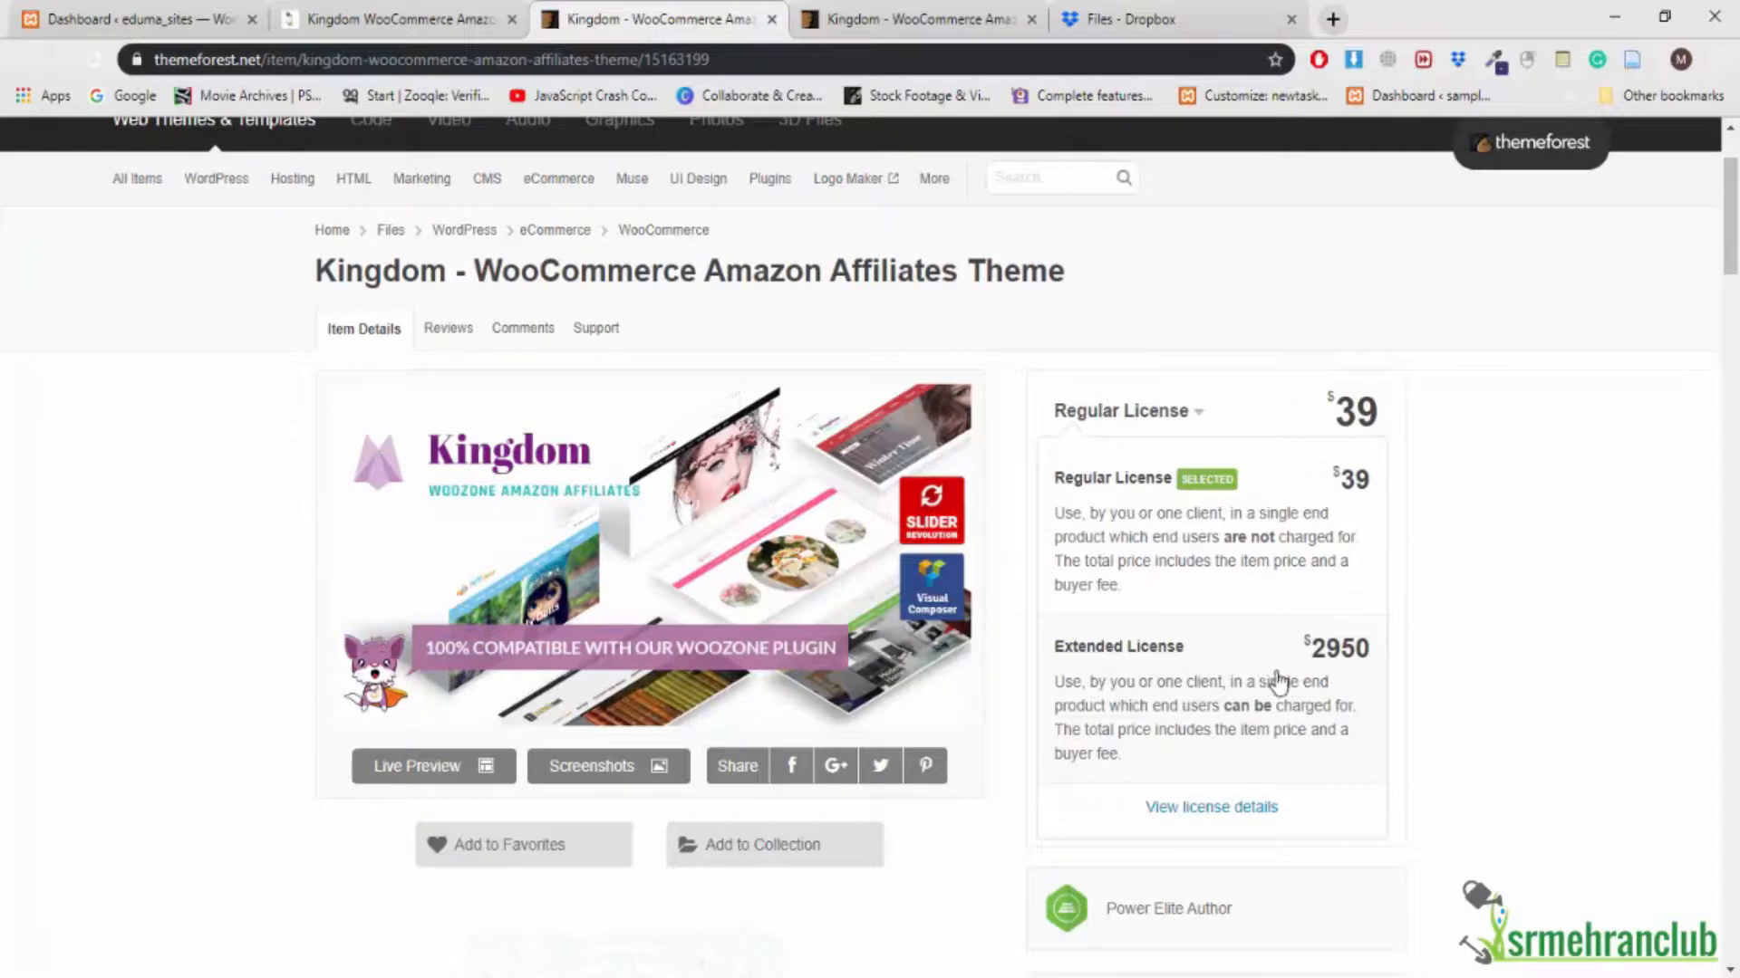
{"action": "left_click", "coordinate": [1198, 415]}
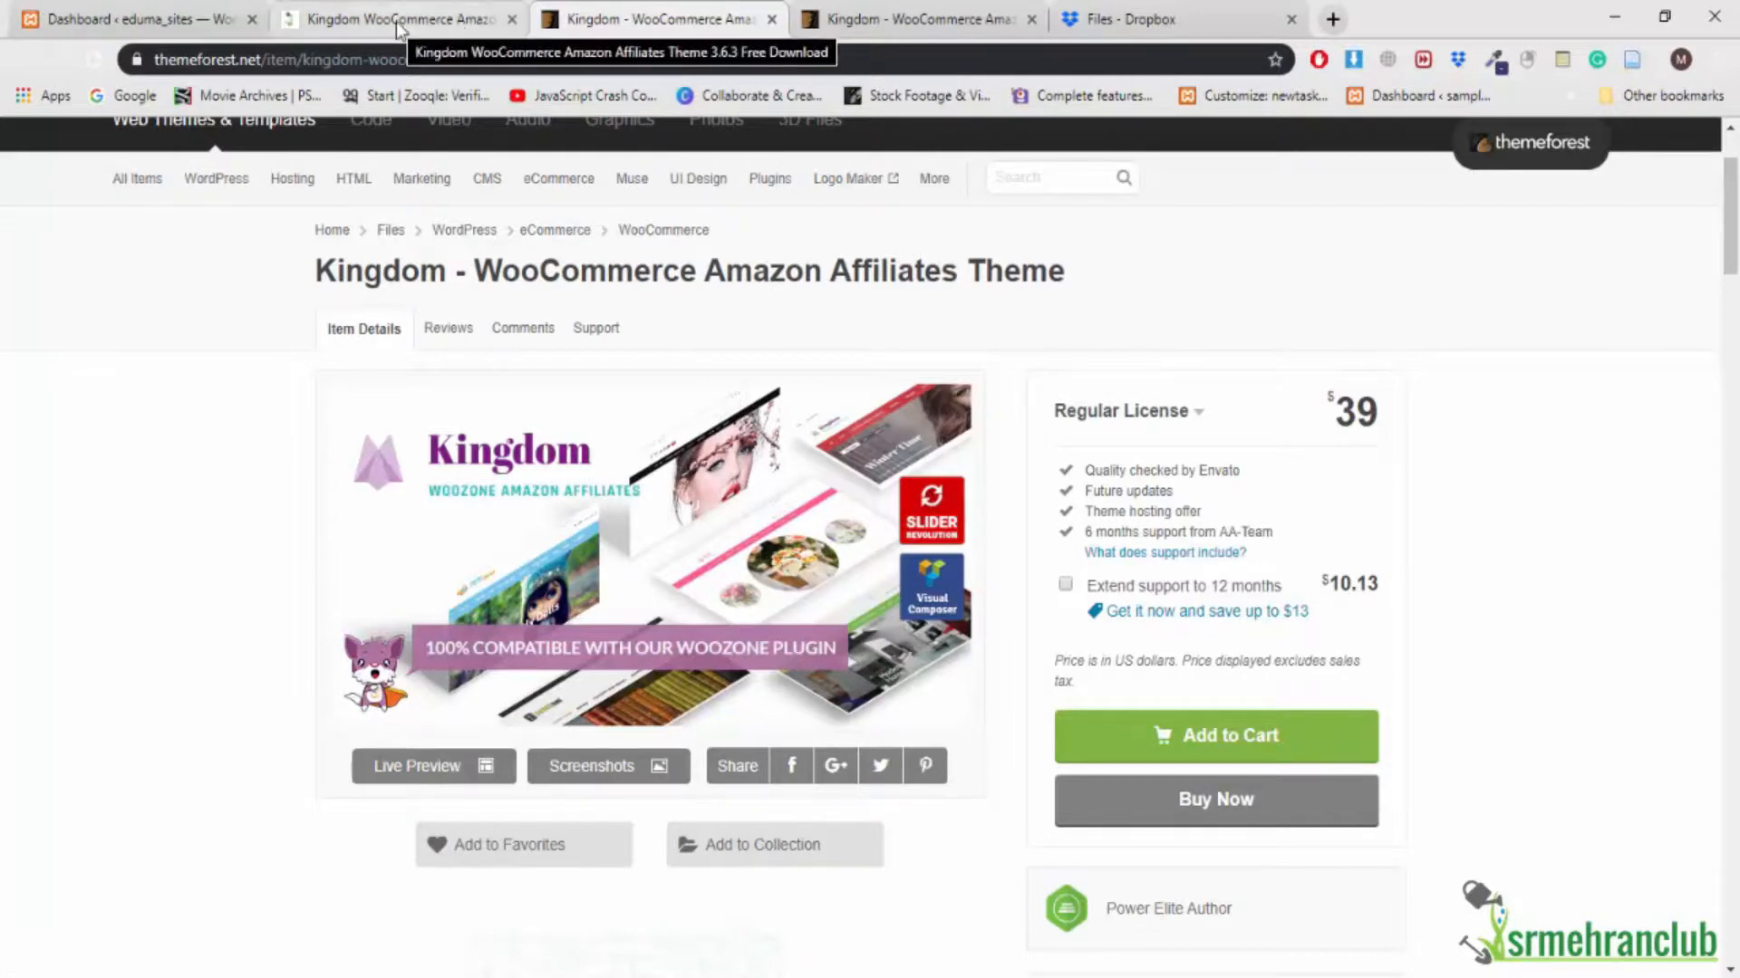
Return to the srmehranclub product page and download all the Kingdom theme files
{"action": "left_click", "coordinate": [473, 29]}
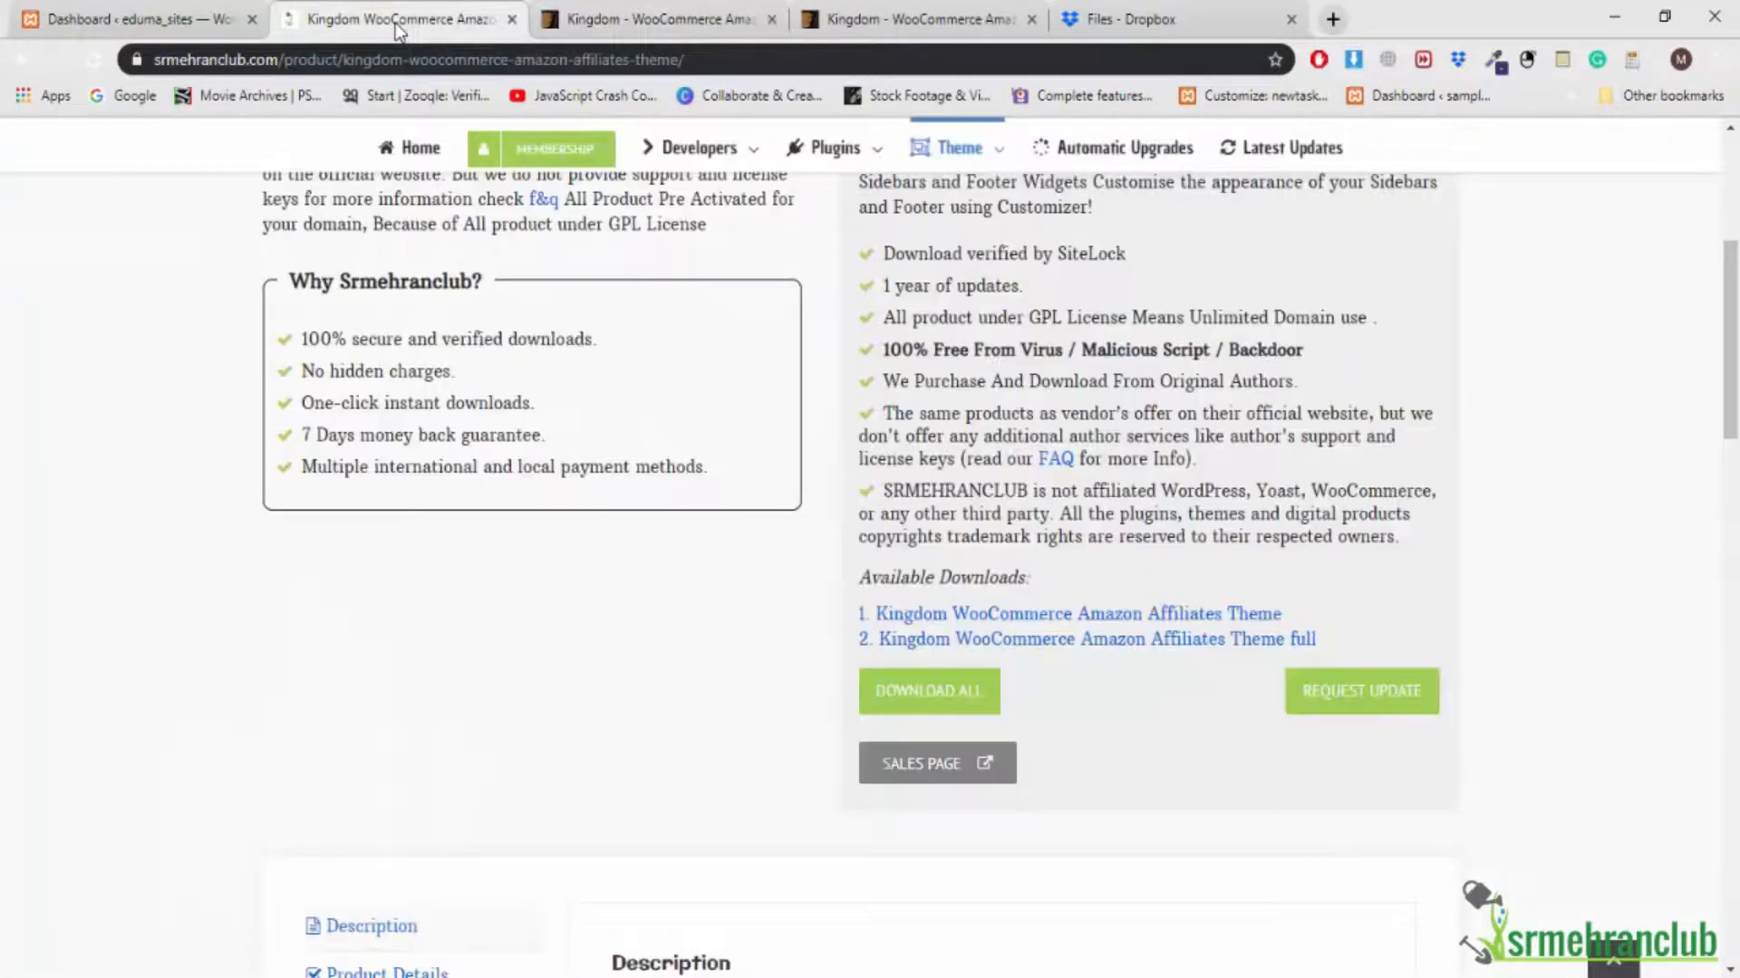
{"action": "left_click", "coordinate": [920, 700]}
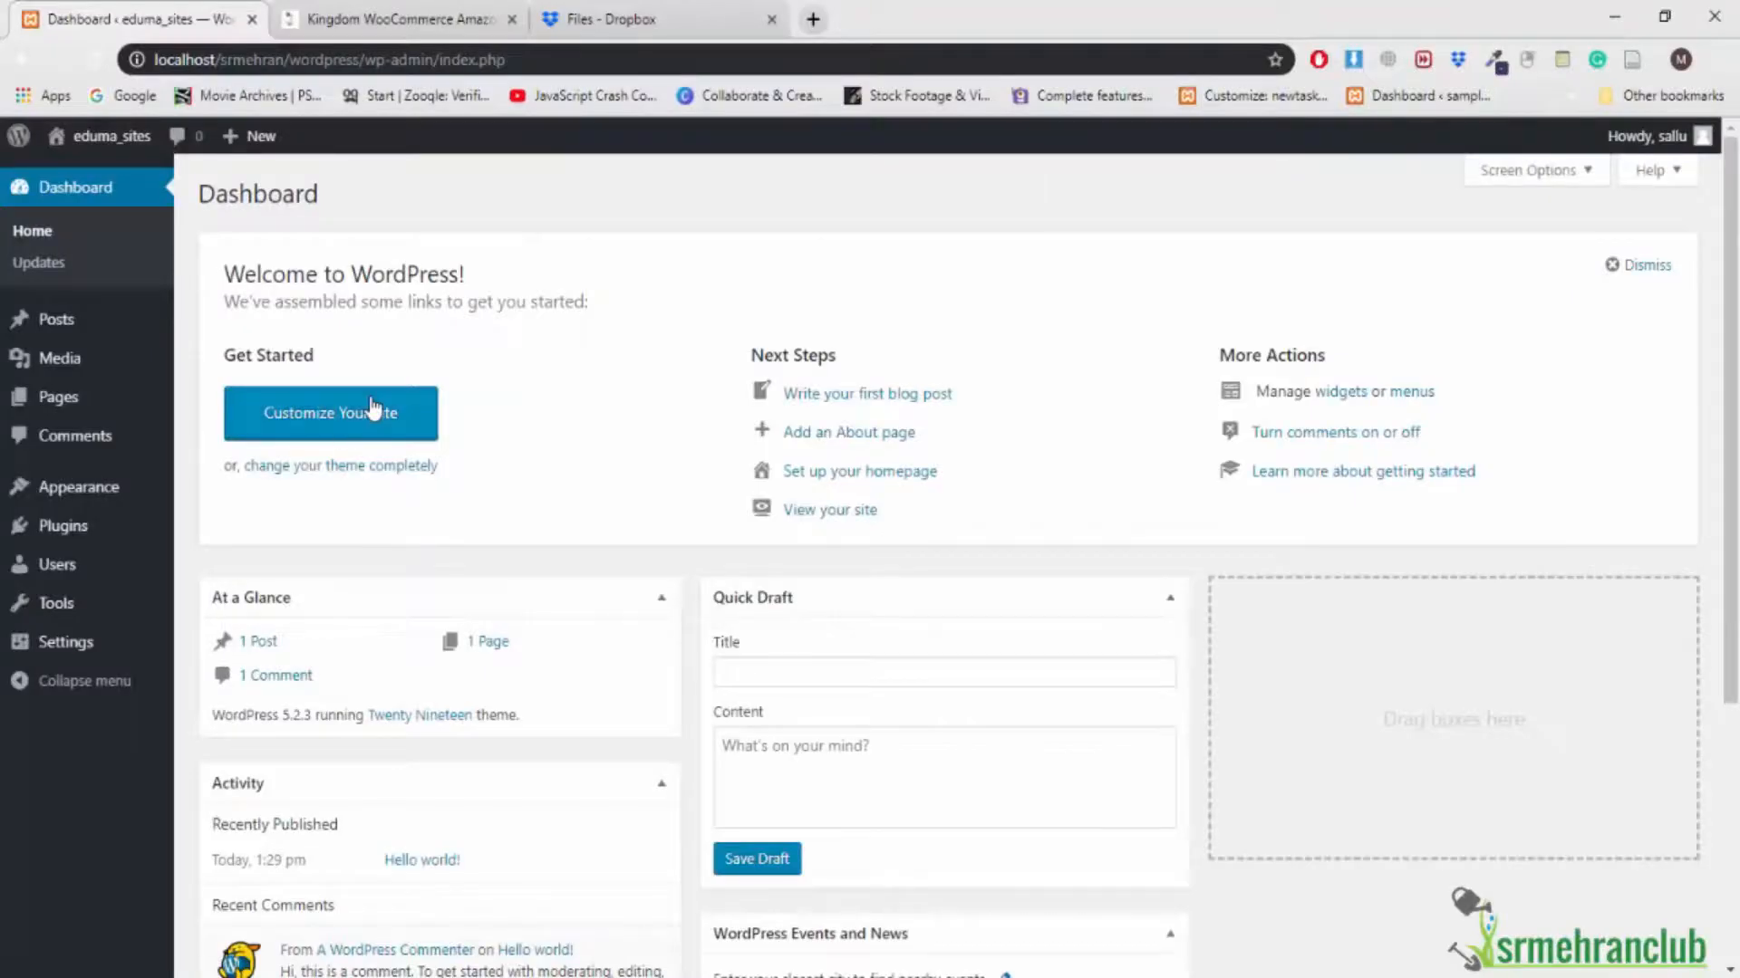
Go to the WordPress site's theme management and open the form for uploading a new theme
{"action": "scroll", "coordinate": [372, 400], "scroll_direction": "down", "scroll_amount": 2}
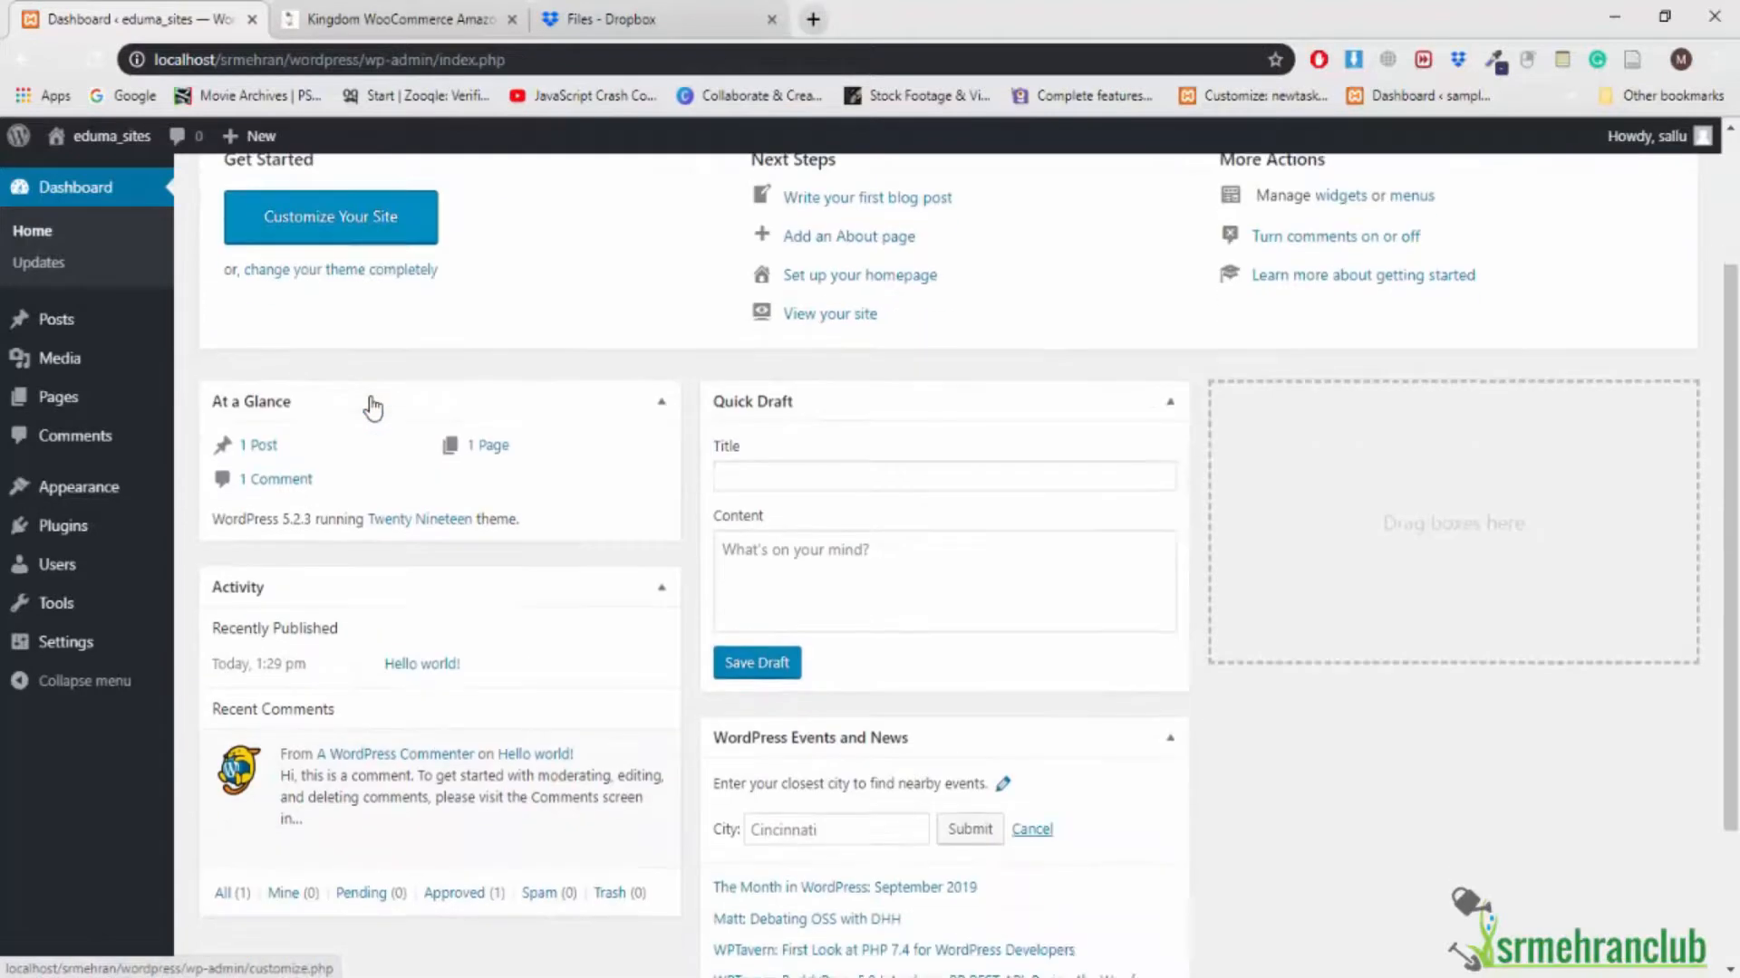
{"action": "scroll", "coordinate": [367, 399], "scroll_direction": "up", "scroll_amount": 2}
{"action": "mouse_move", "coordinate": [99, 489]}
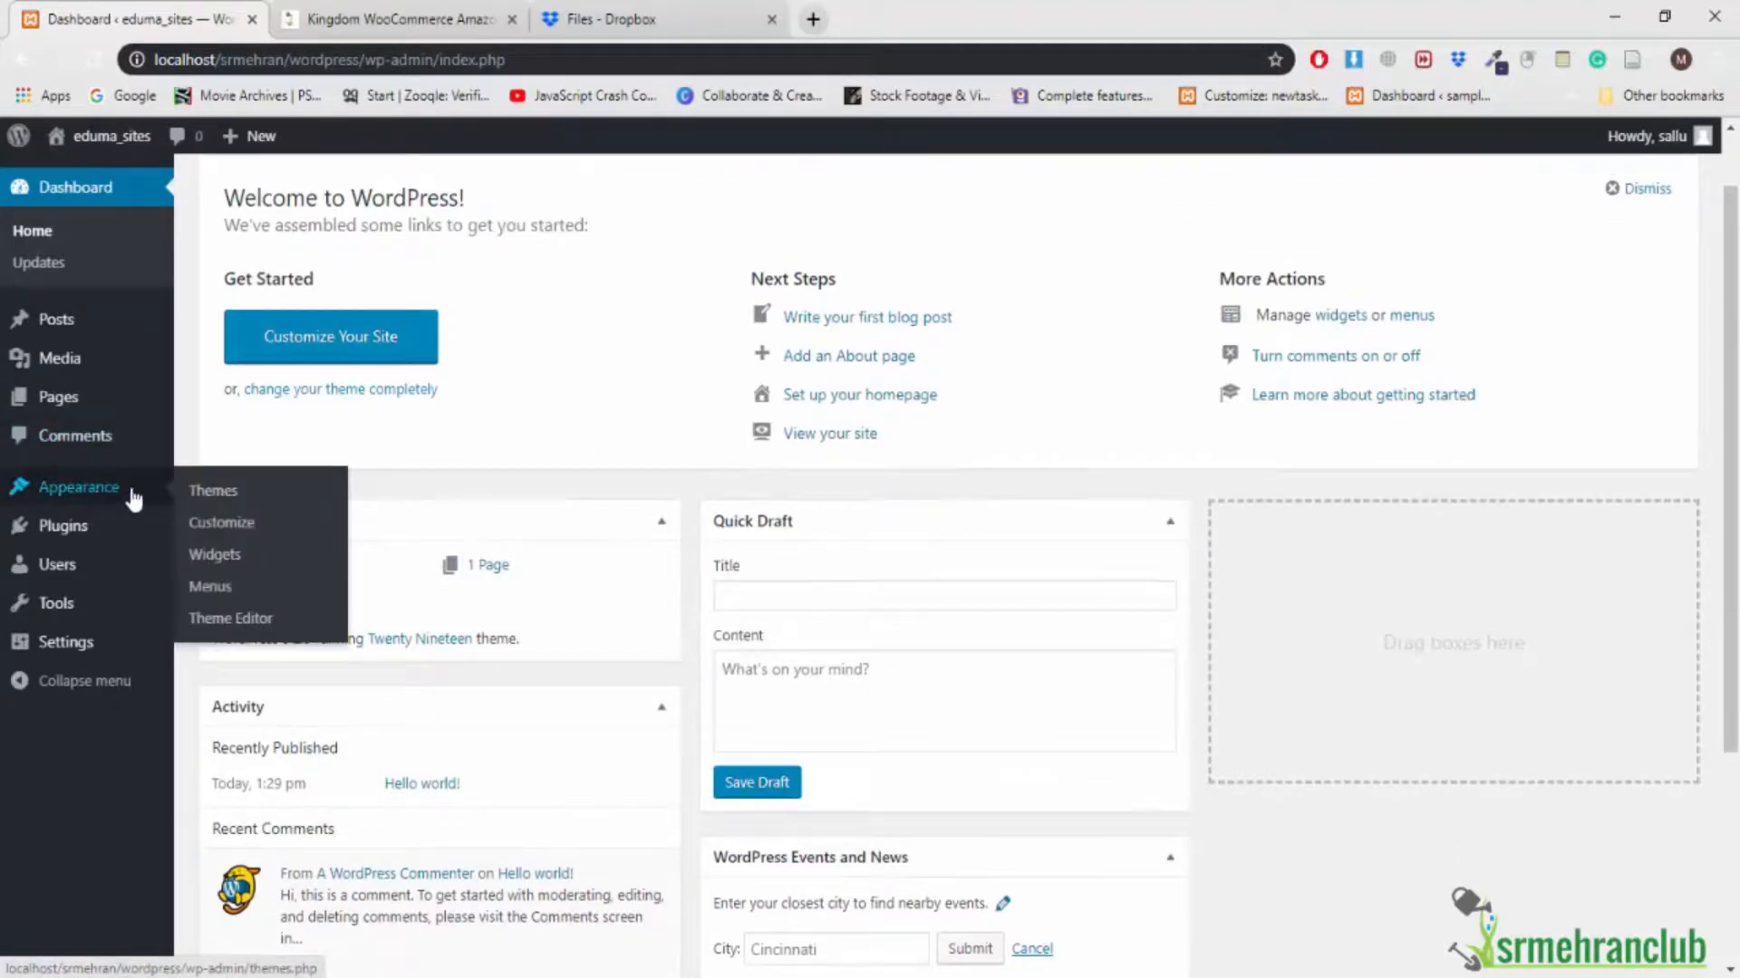
{"action": "left_click", "coordinate": [226, 494]}
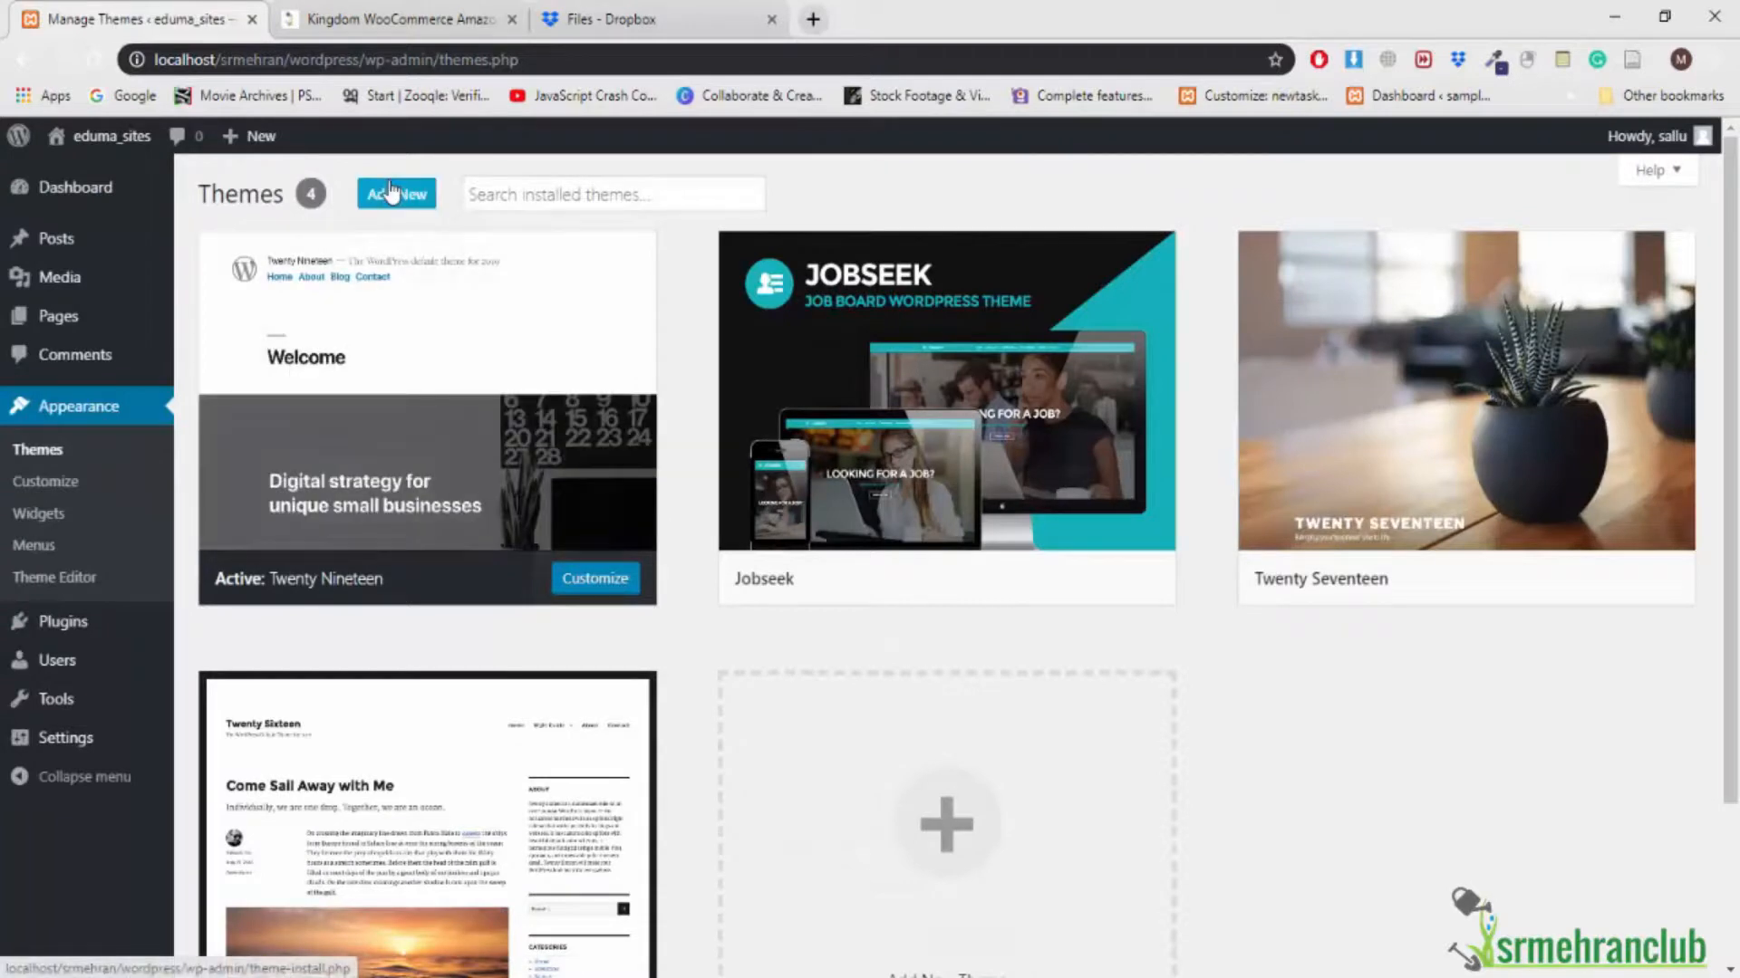
{"action": "left_click", "coordinate": [391, 192]}
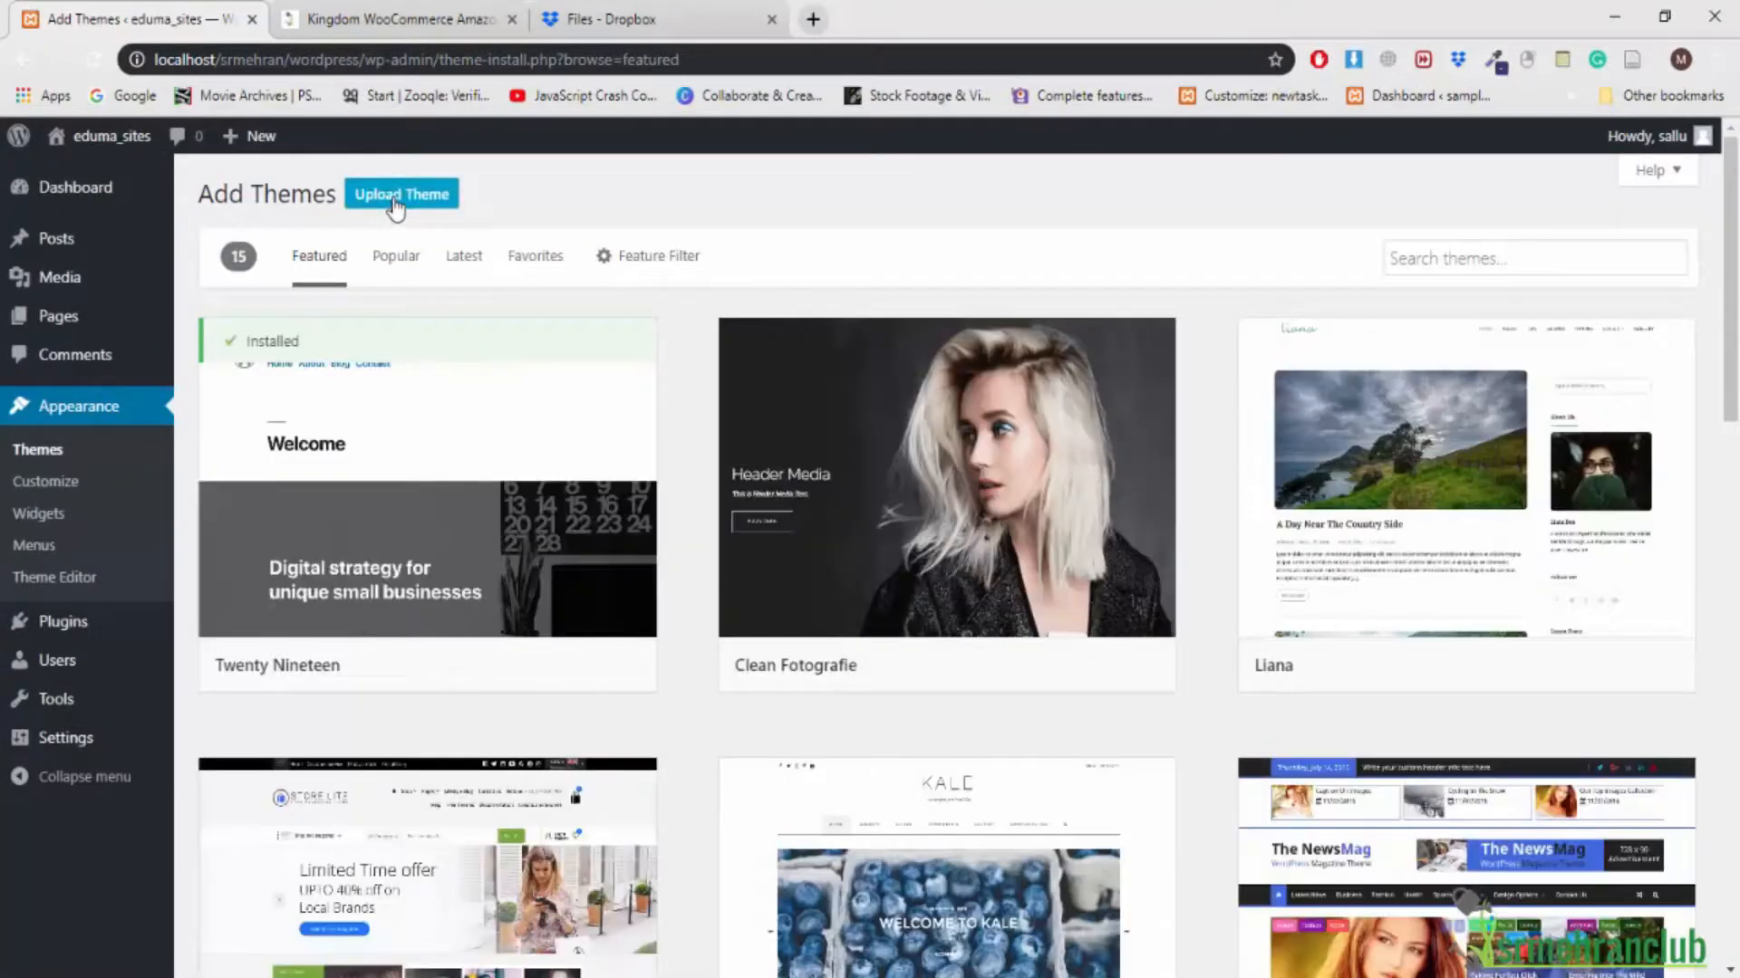
{"action": "left_click", "coordinate": [399, 201]}
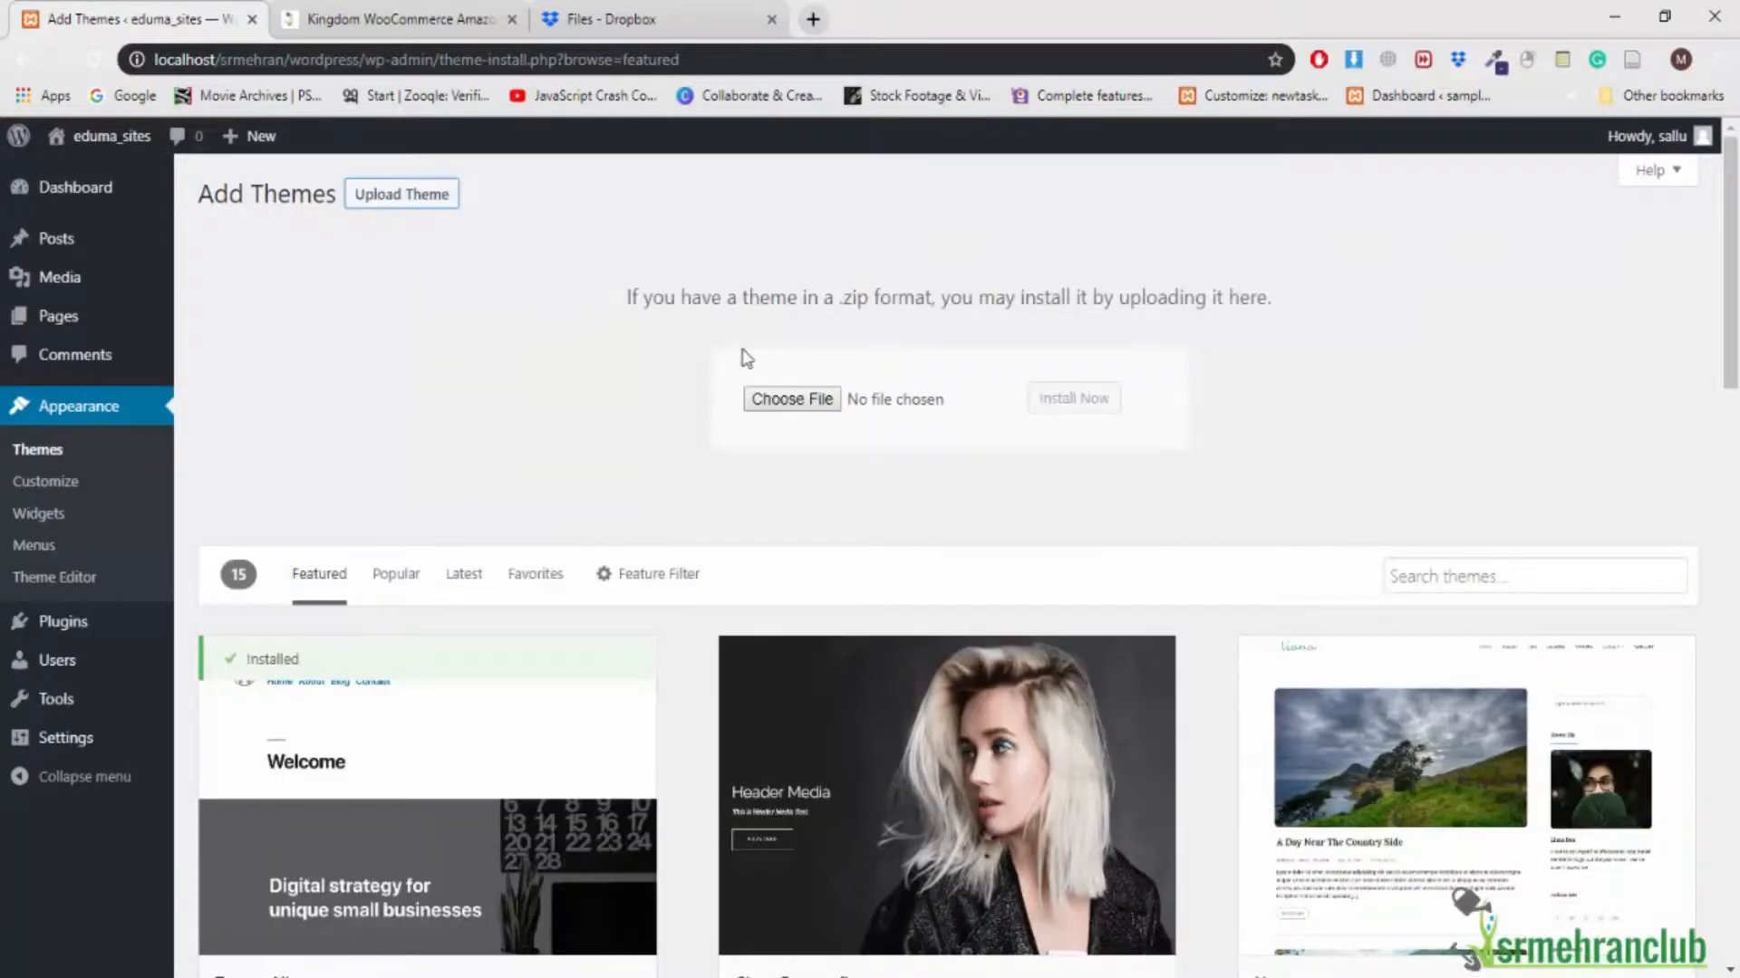
Install the theme from the kingdom zip file in the nomi folder and activate it
{"action": "left_click", "coordinate": [762, 400]}
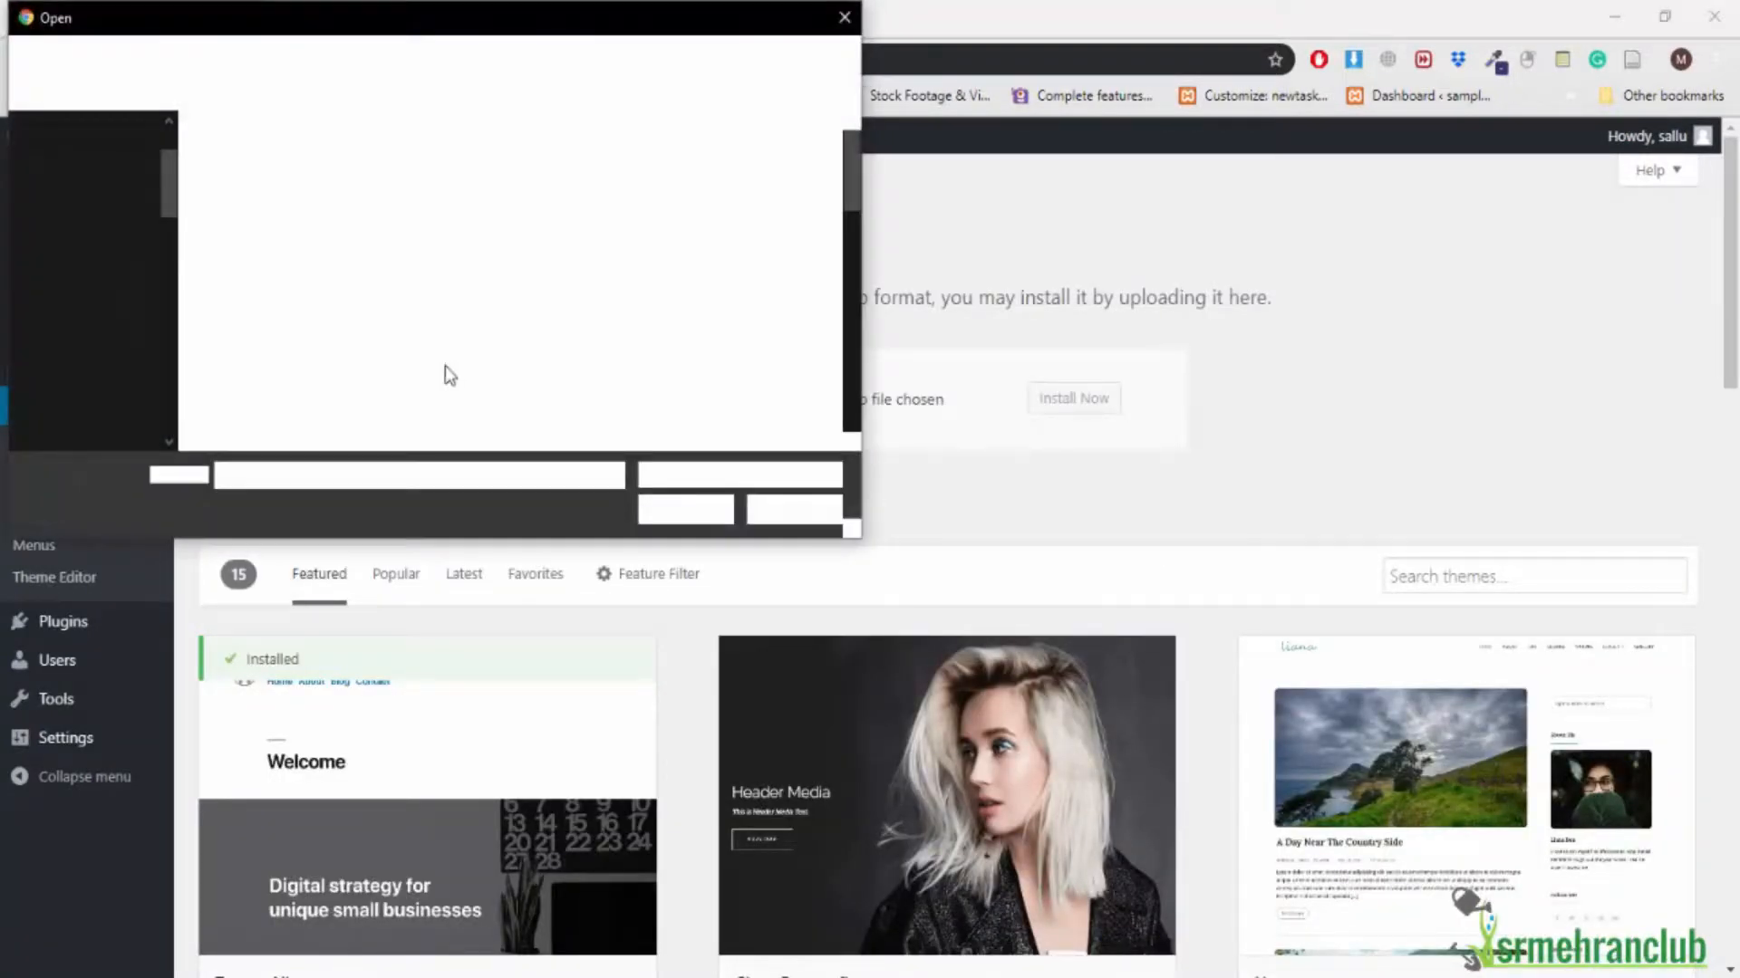
{"action": "scroll", "coordinate": [477, 300], "scroll_direction": "down", "scroll_amount": 10}
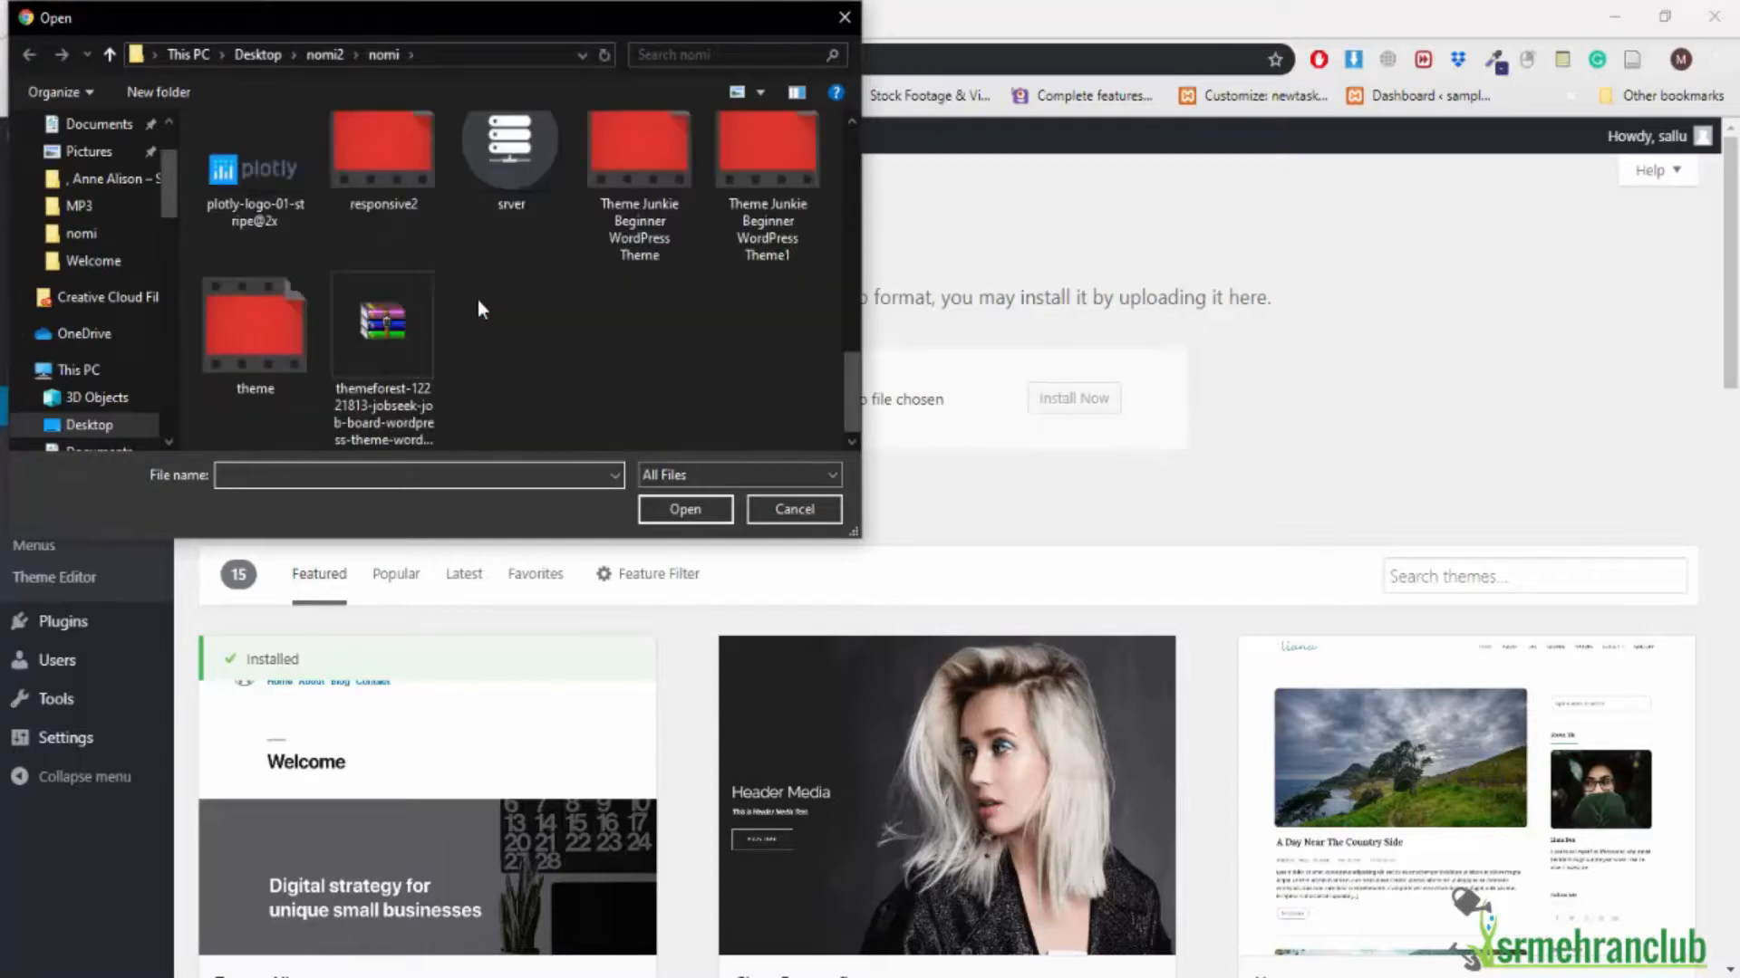
{"action": "scroll", "coordinate": [487, 298], "scroll_direction": "up", "scroll_amount": 1}
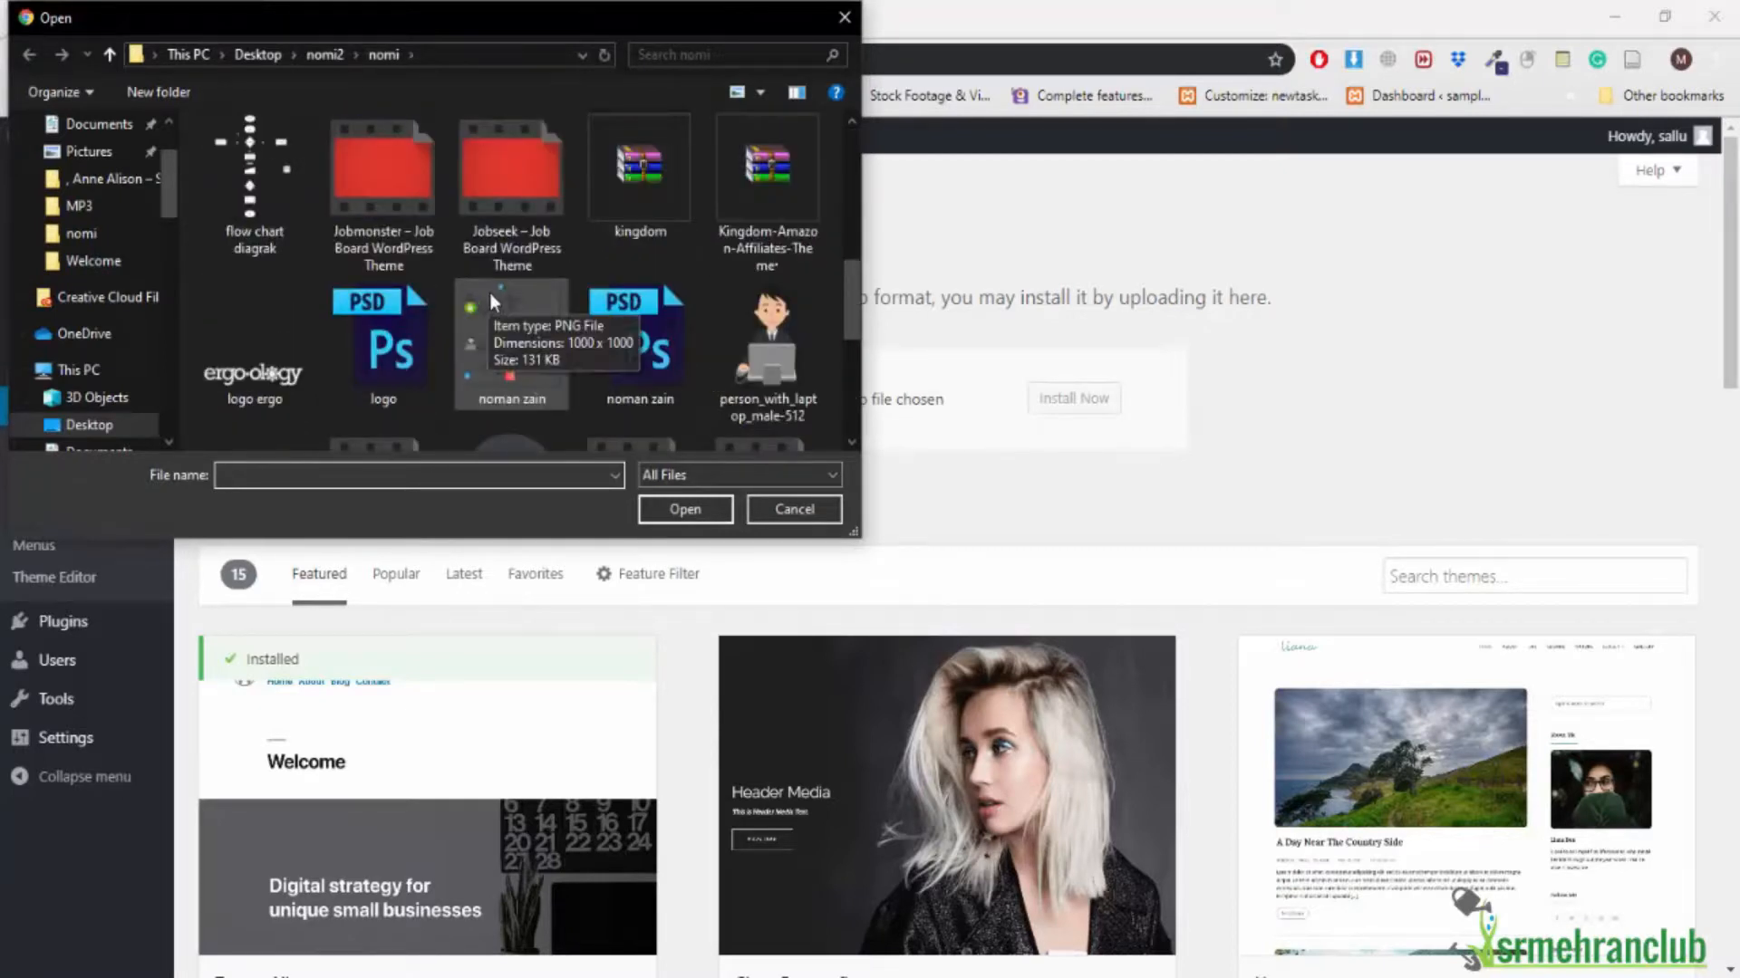
{"action": "left_click", "coordinate": [678, 217]}
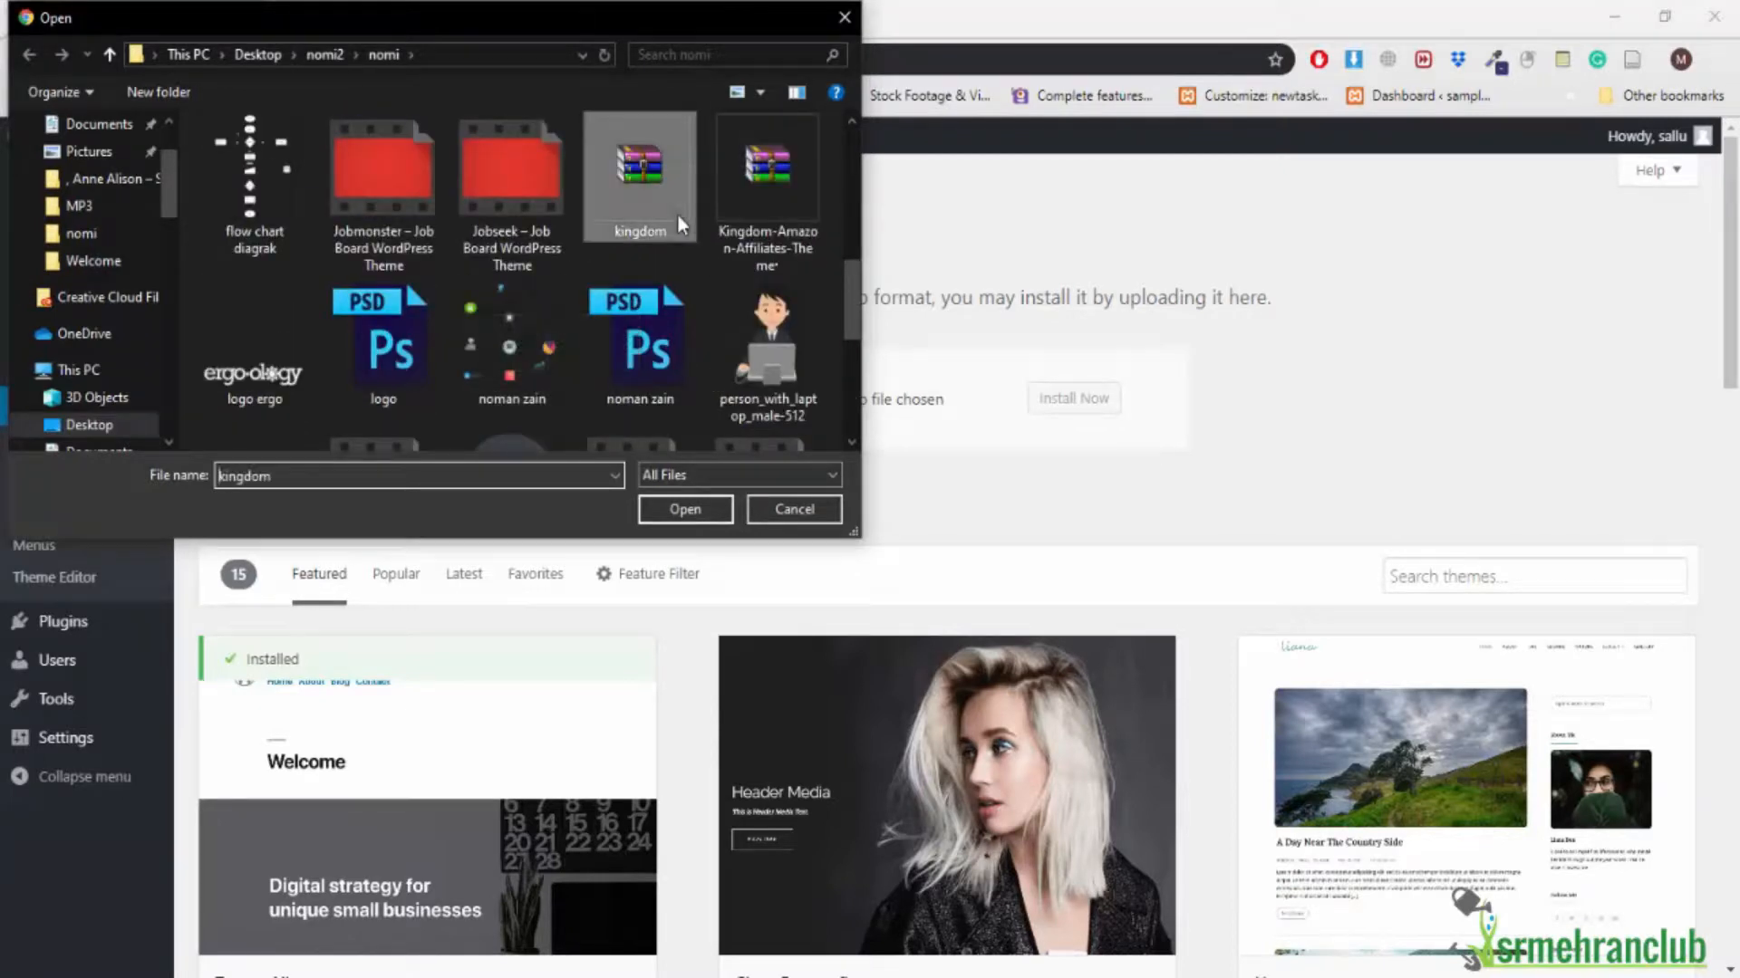
{"action": "left_click", "coordinate": [673, 509]}
{"action": "left_click", "coordinate": [1040, 405]}
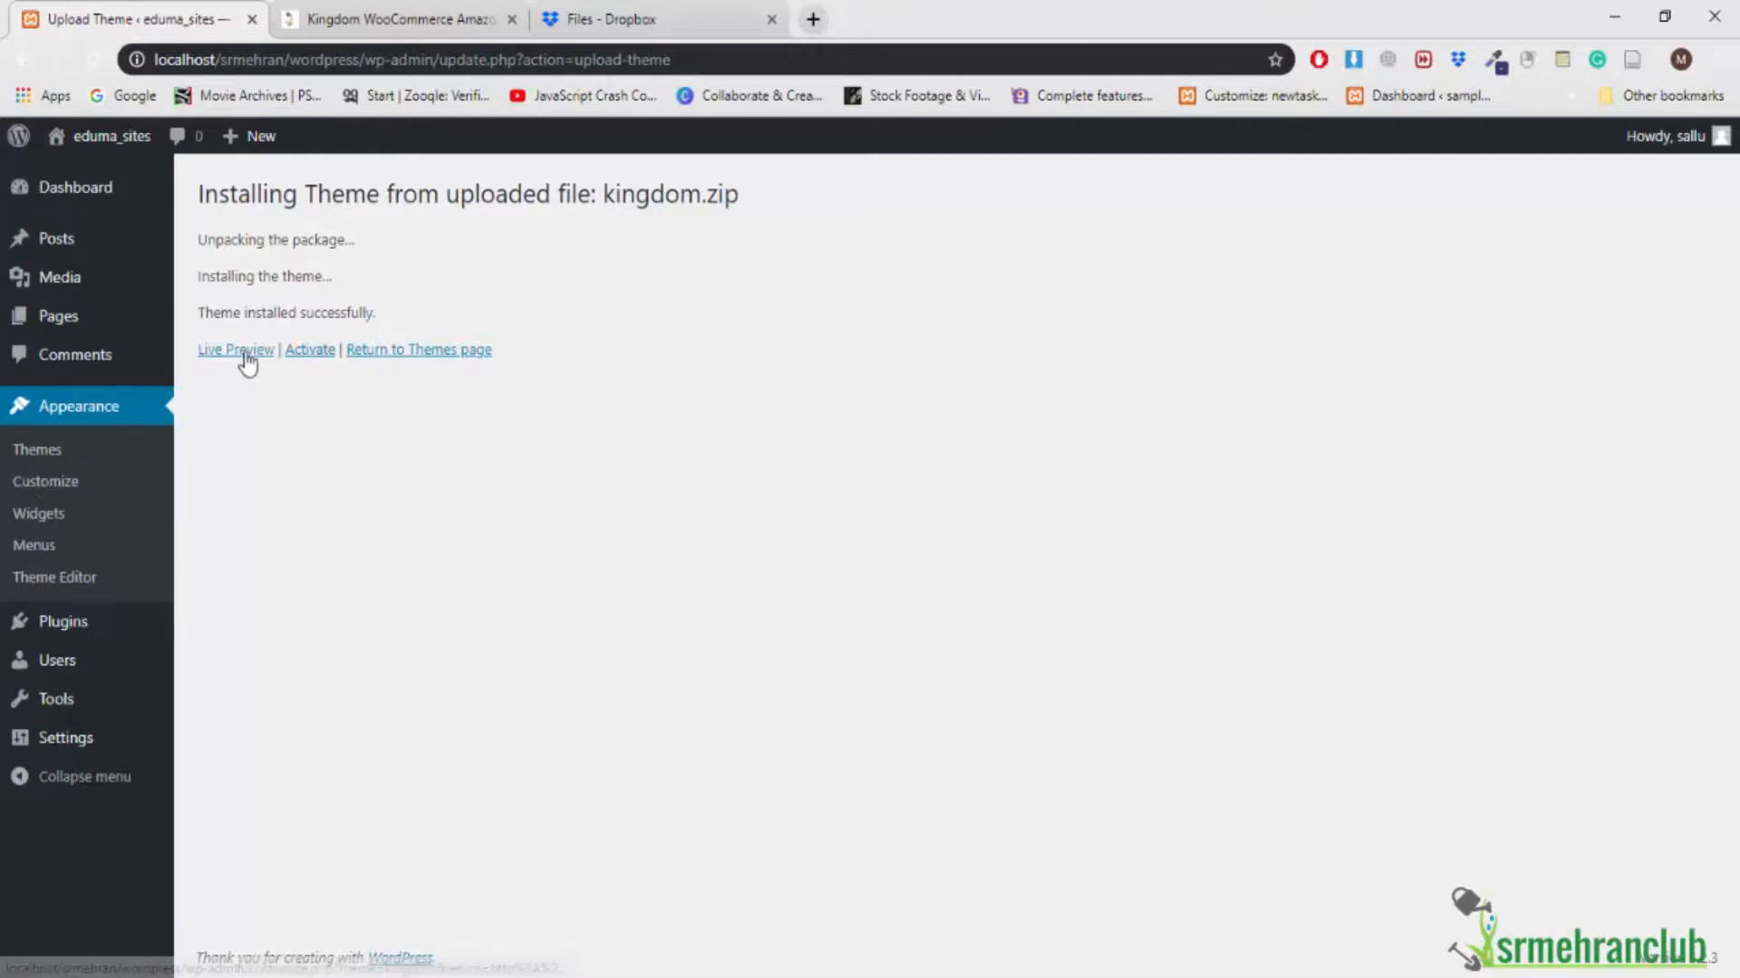
{"action": "left_click", "coordinate": [309, 350]}
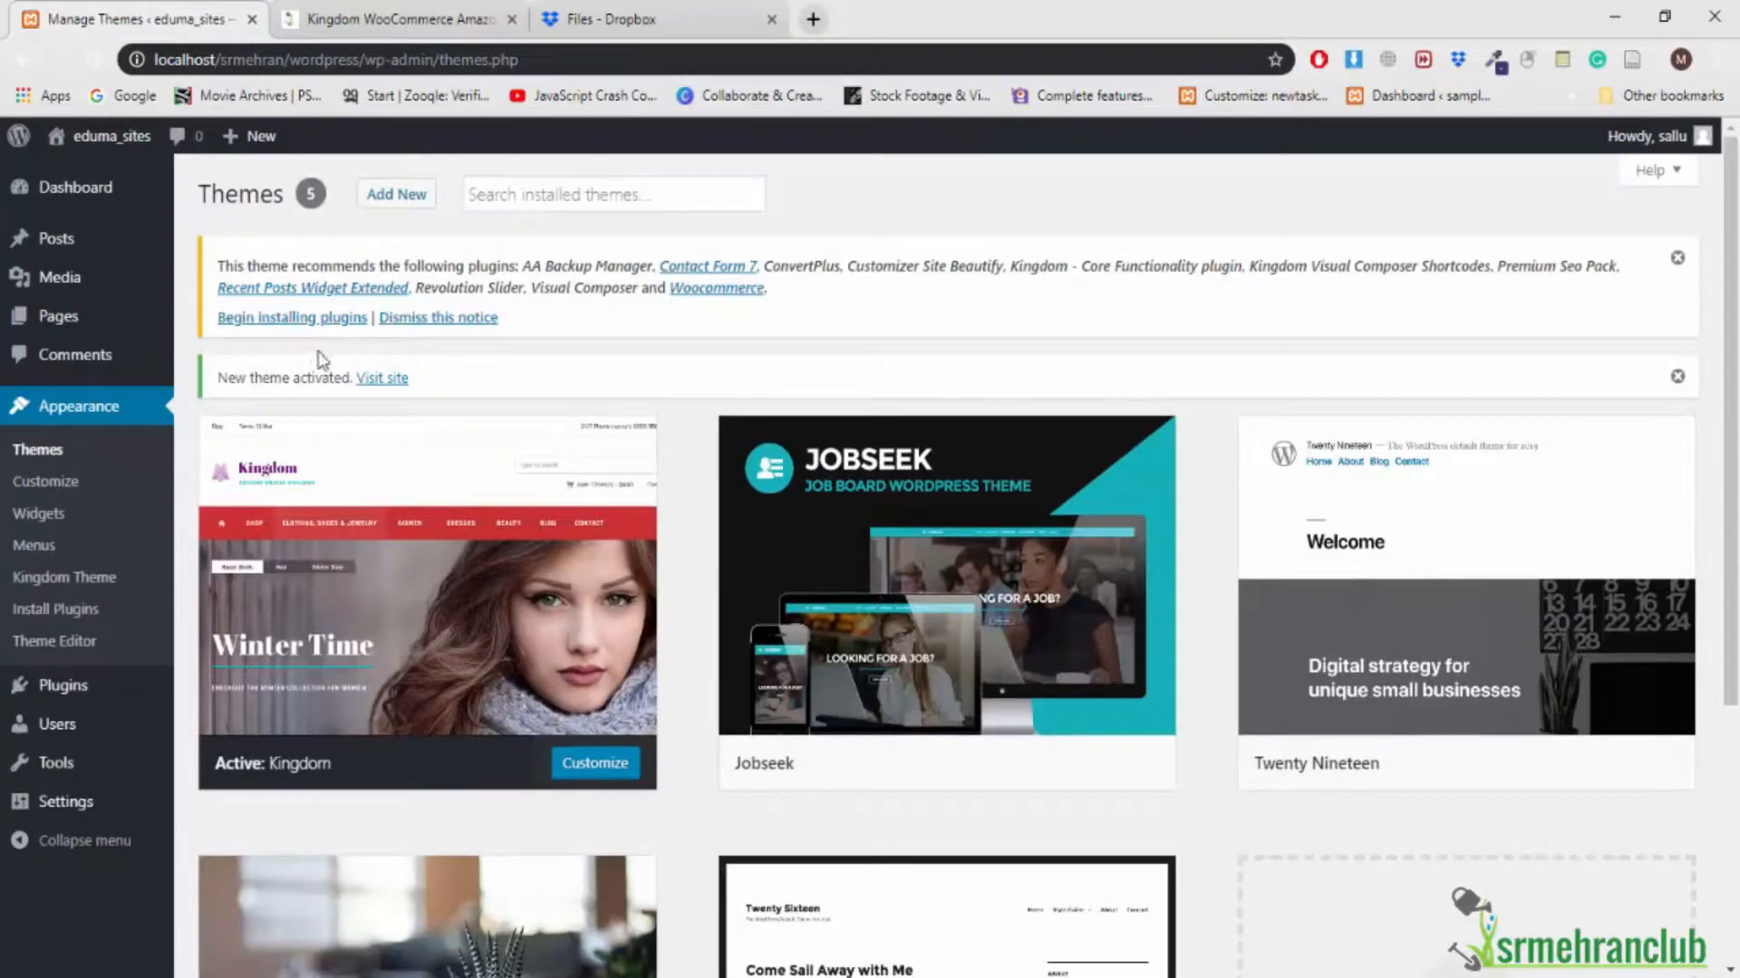
Open the active Kingdom theme's details and go to its Kingdom Theme settings page
{"action": "mouse_move", "coordinate": [504, 594]}
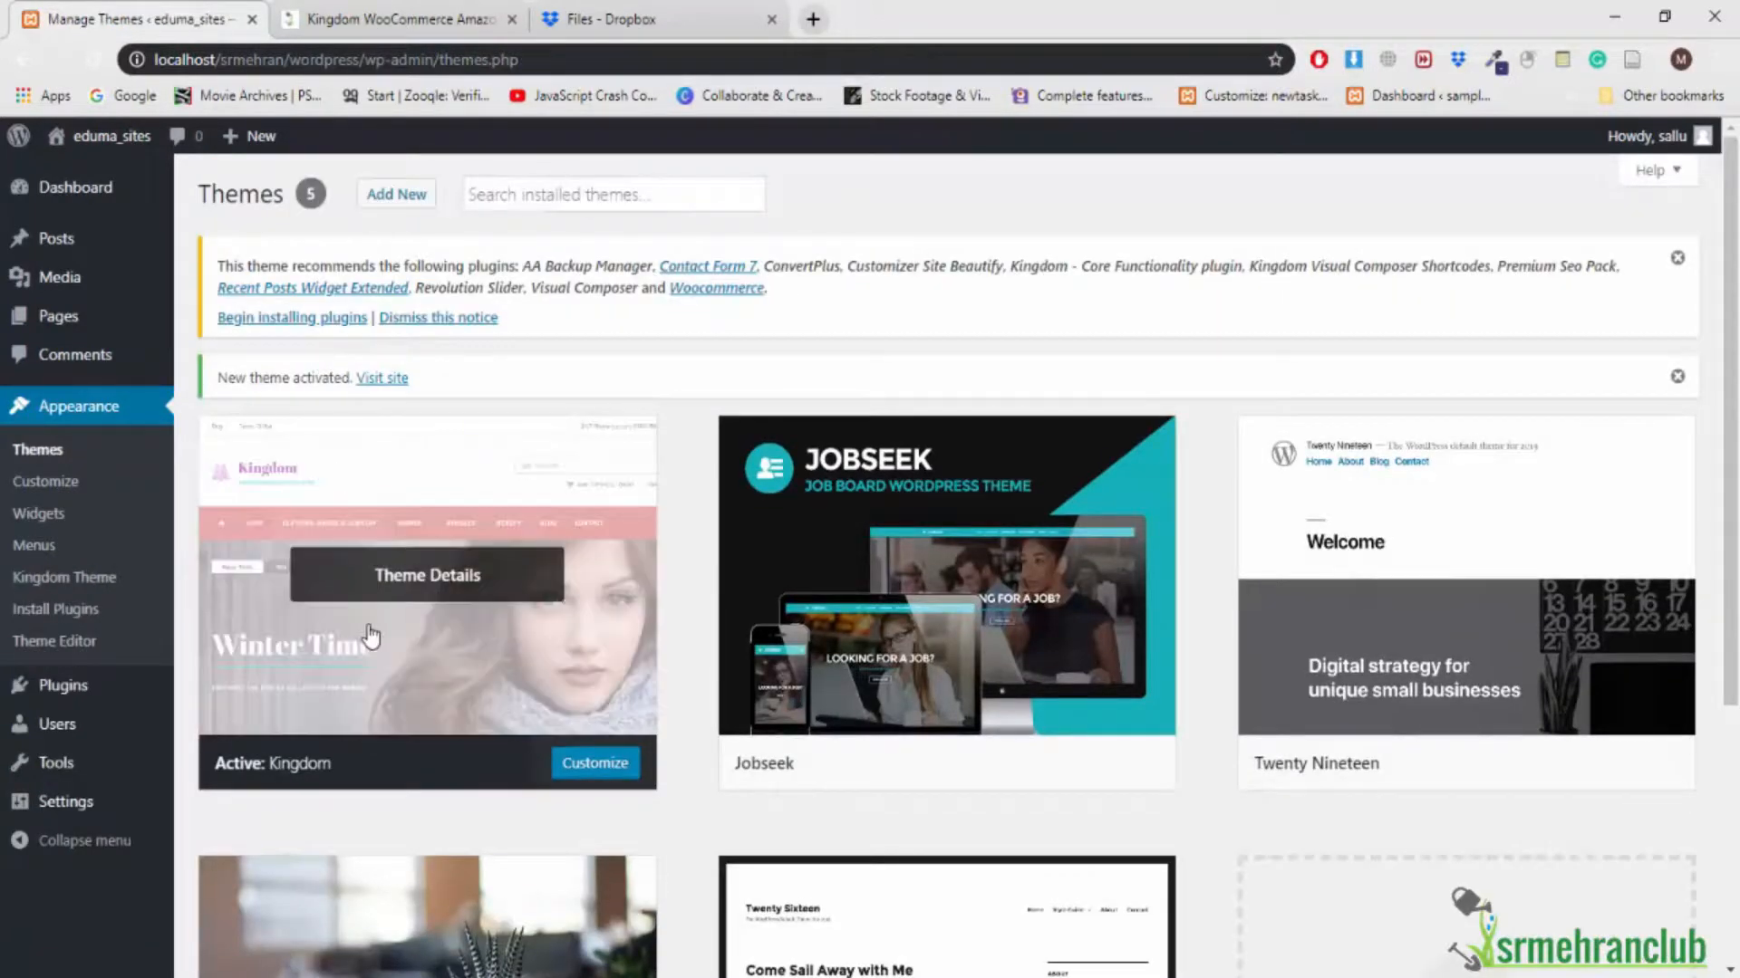
{"action": "left_click", "coordinate": [475, 578]}
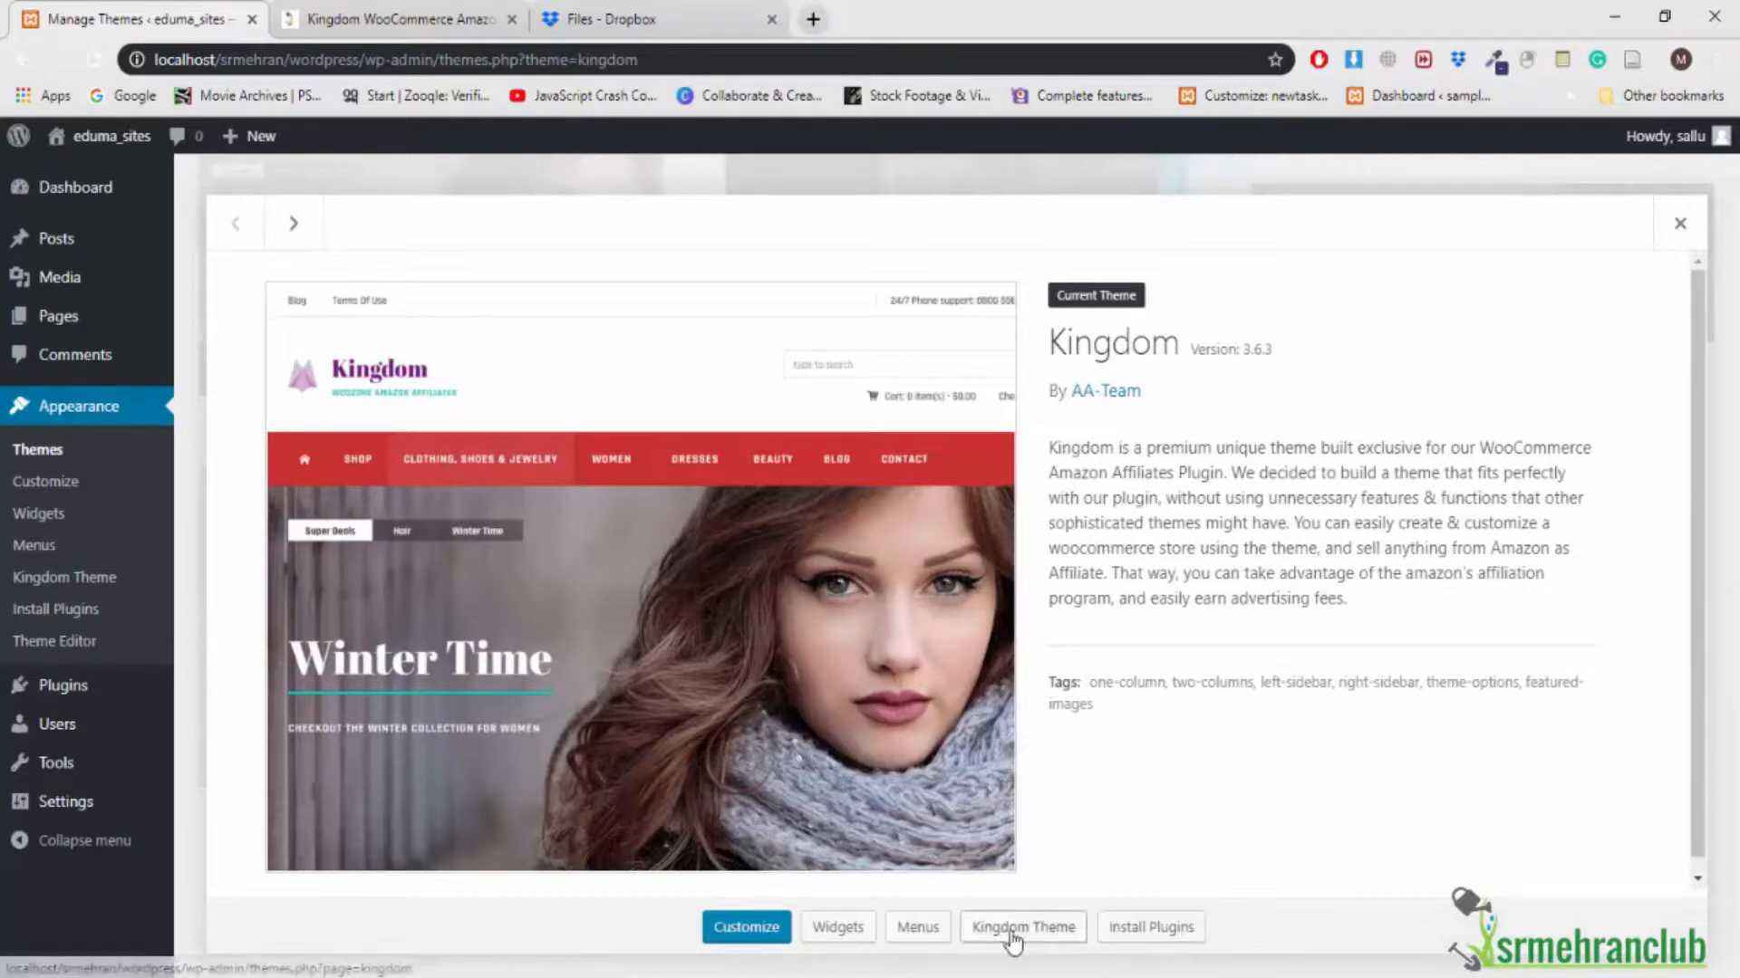
{"action": "left_click", "coordinate": [1074, 946]}
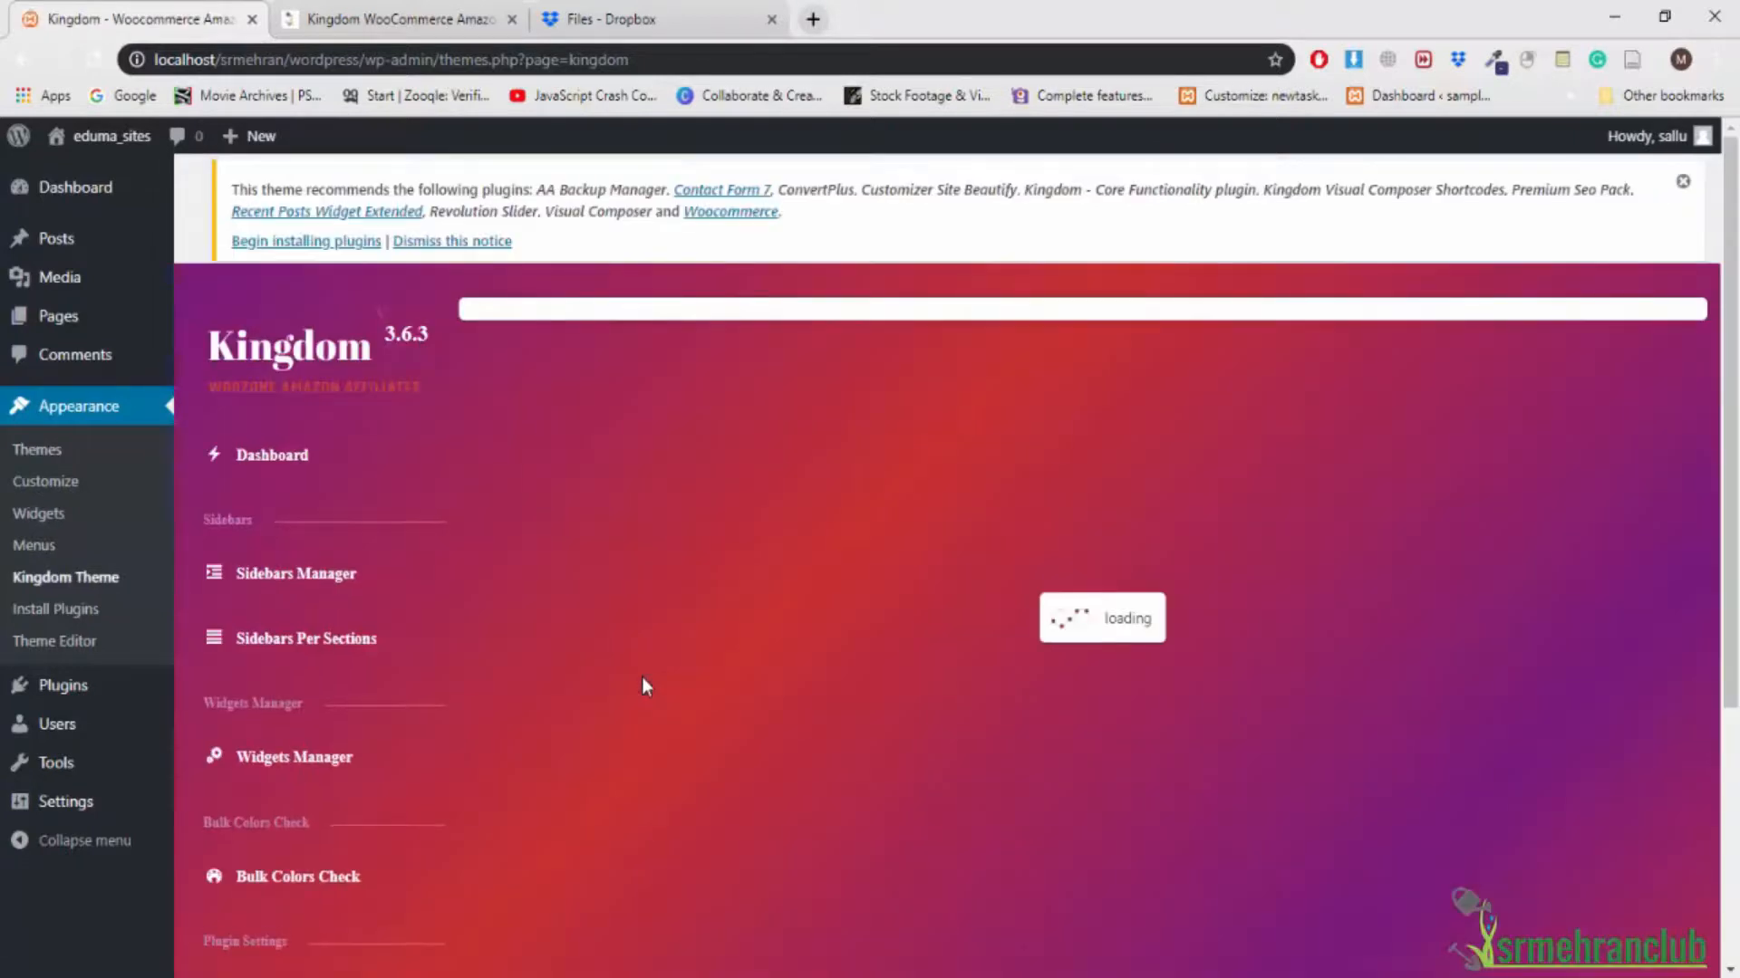
Examine the Kingdom dashboard's module shortcuts, support section and changelog
{"action": "scroll", "coordinate": [703, 656], "scroll_direction": "down", "scroll_amount": 3}
{"action": "scroll", "coordinate": [707, 667], "scroll_direction": "down", "scroll_amount": 3}
{"action": "scroll", "coordinate": [707, 667], "scroll_direction": "up", "scroll_amount": 3}
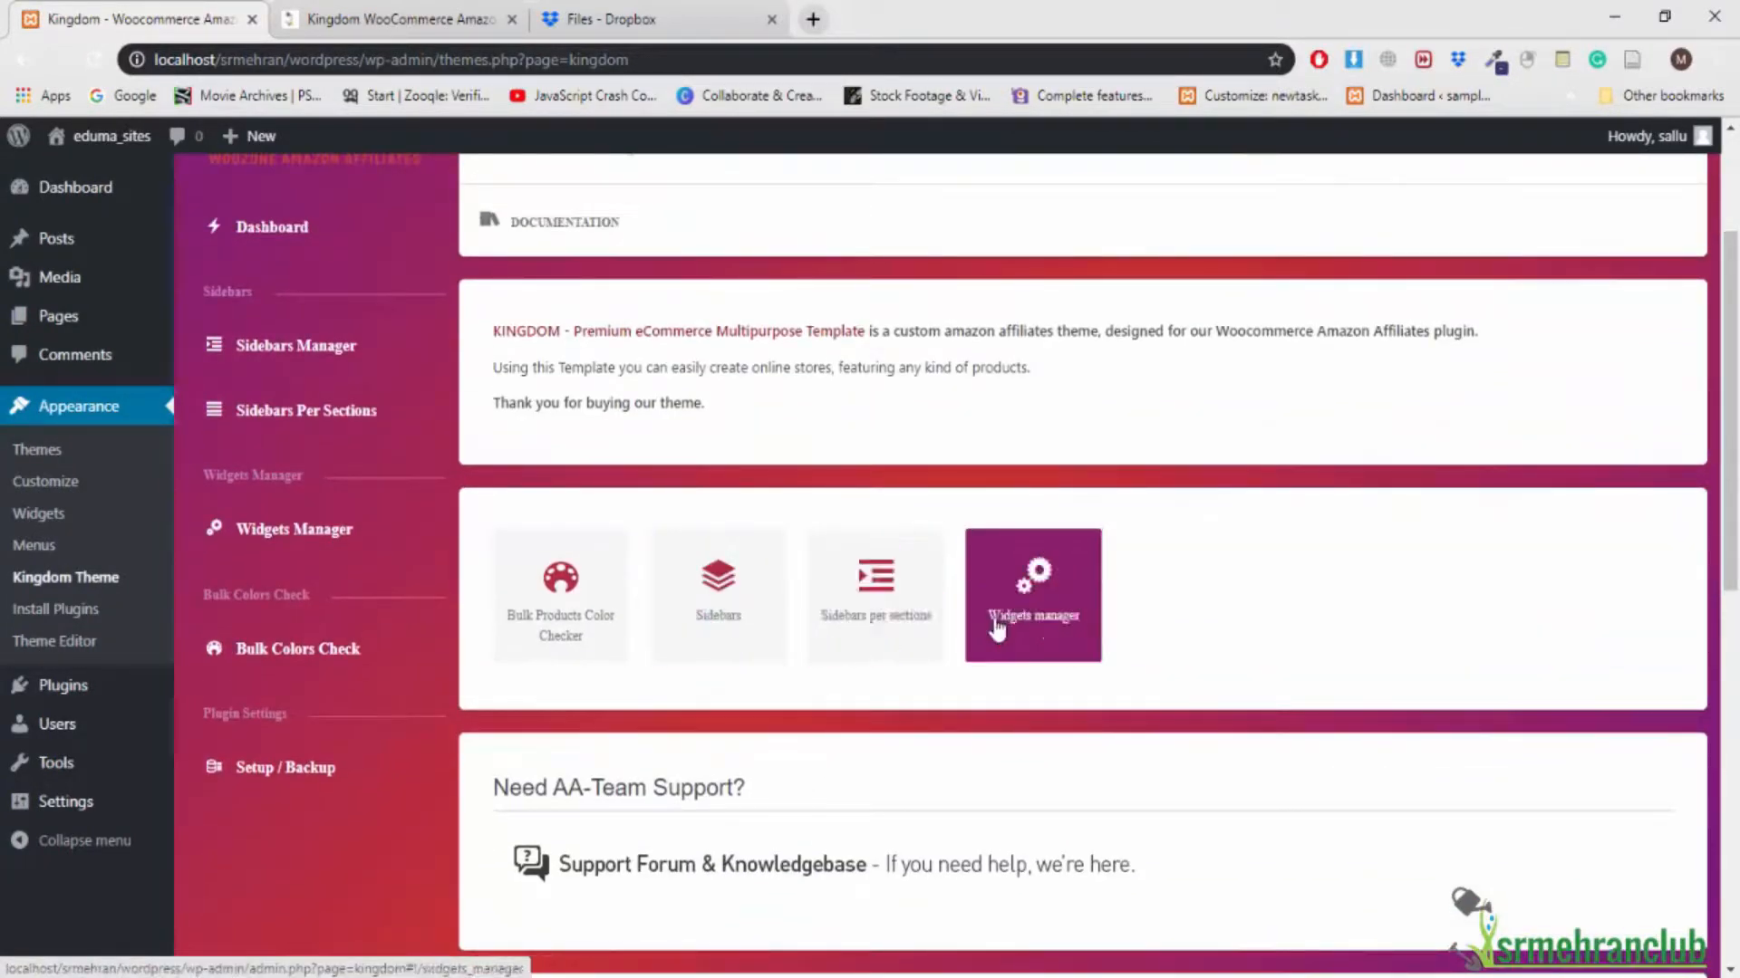
{"action": "scroll", "coordinate": [586, 554], "scroll_direction": "up", "scroll_amount": 1}
{"action": "scroll", "coordinate": [585, 554], "scroll_direction": "up", "scroll_amount": 2}
{"action": "scroll", "coordinate": [584, 554], "scroll_direction": "down", "scroll_amount": 5}
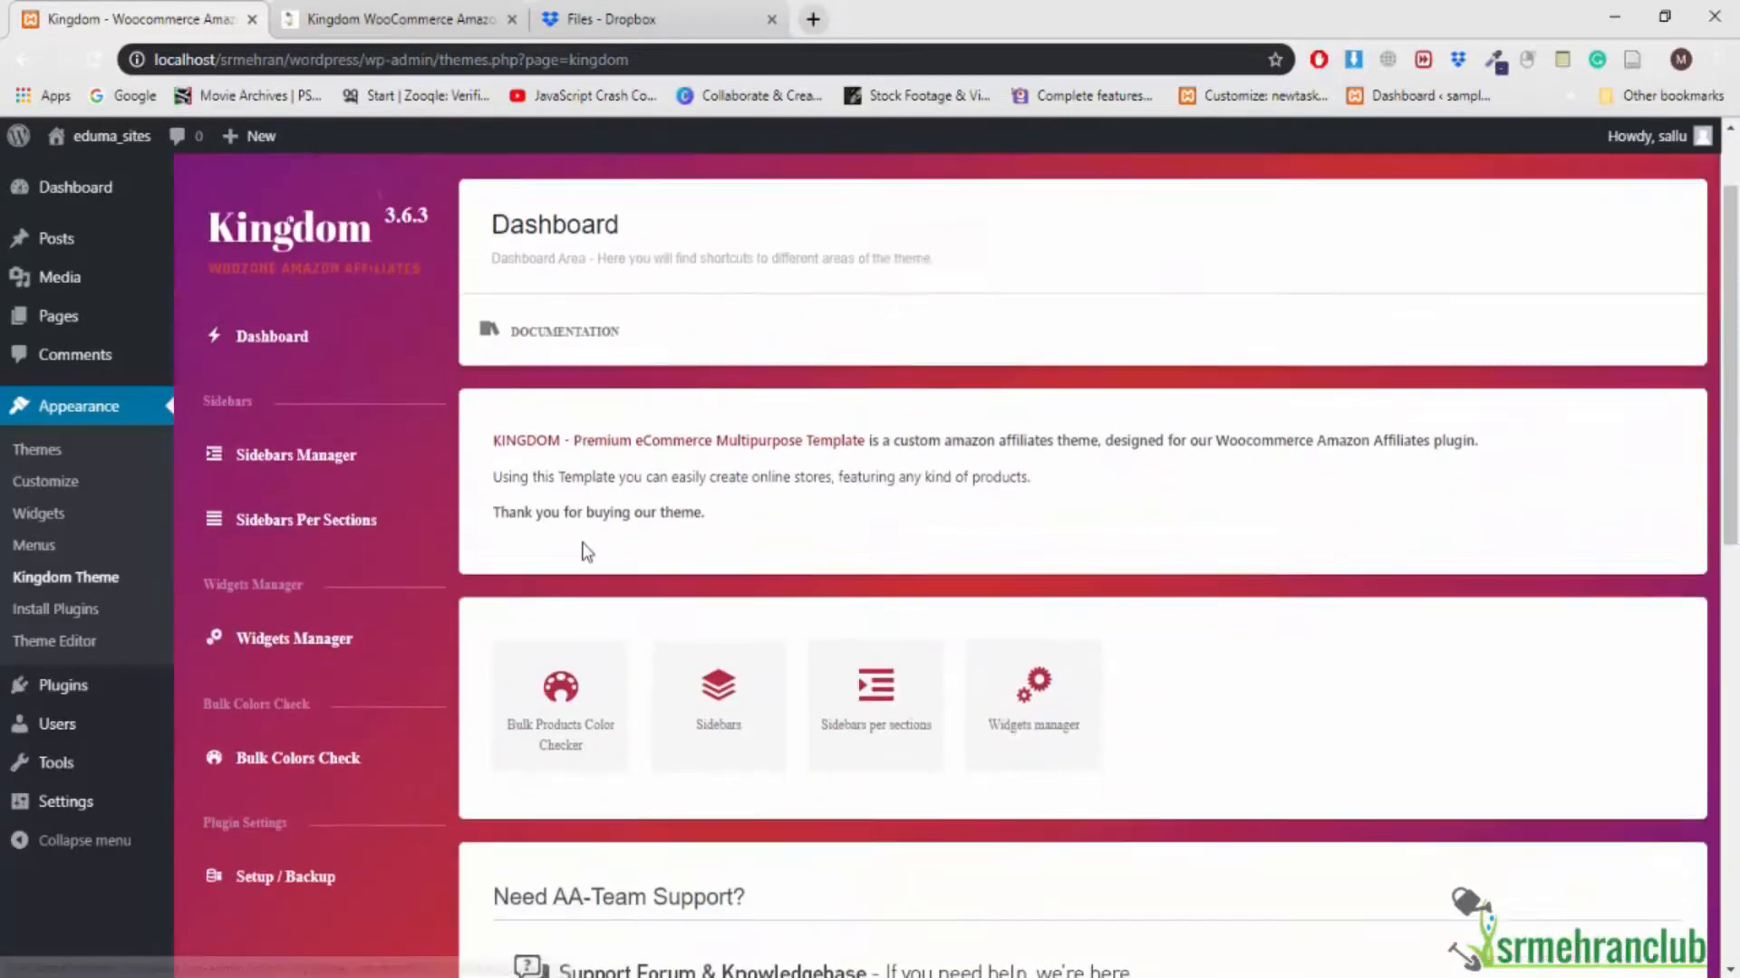
{"action": "scroll", "coordinate": [584, 555], "scroll_direction": "down", "scroll_amount": 8}
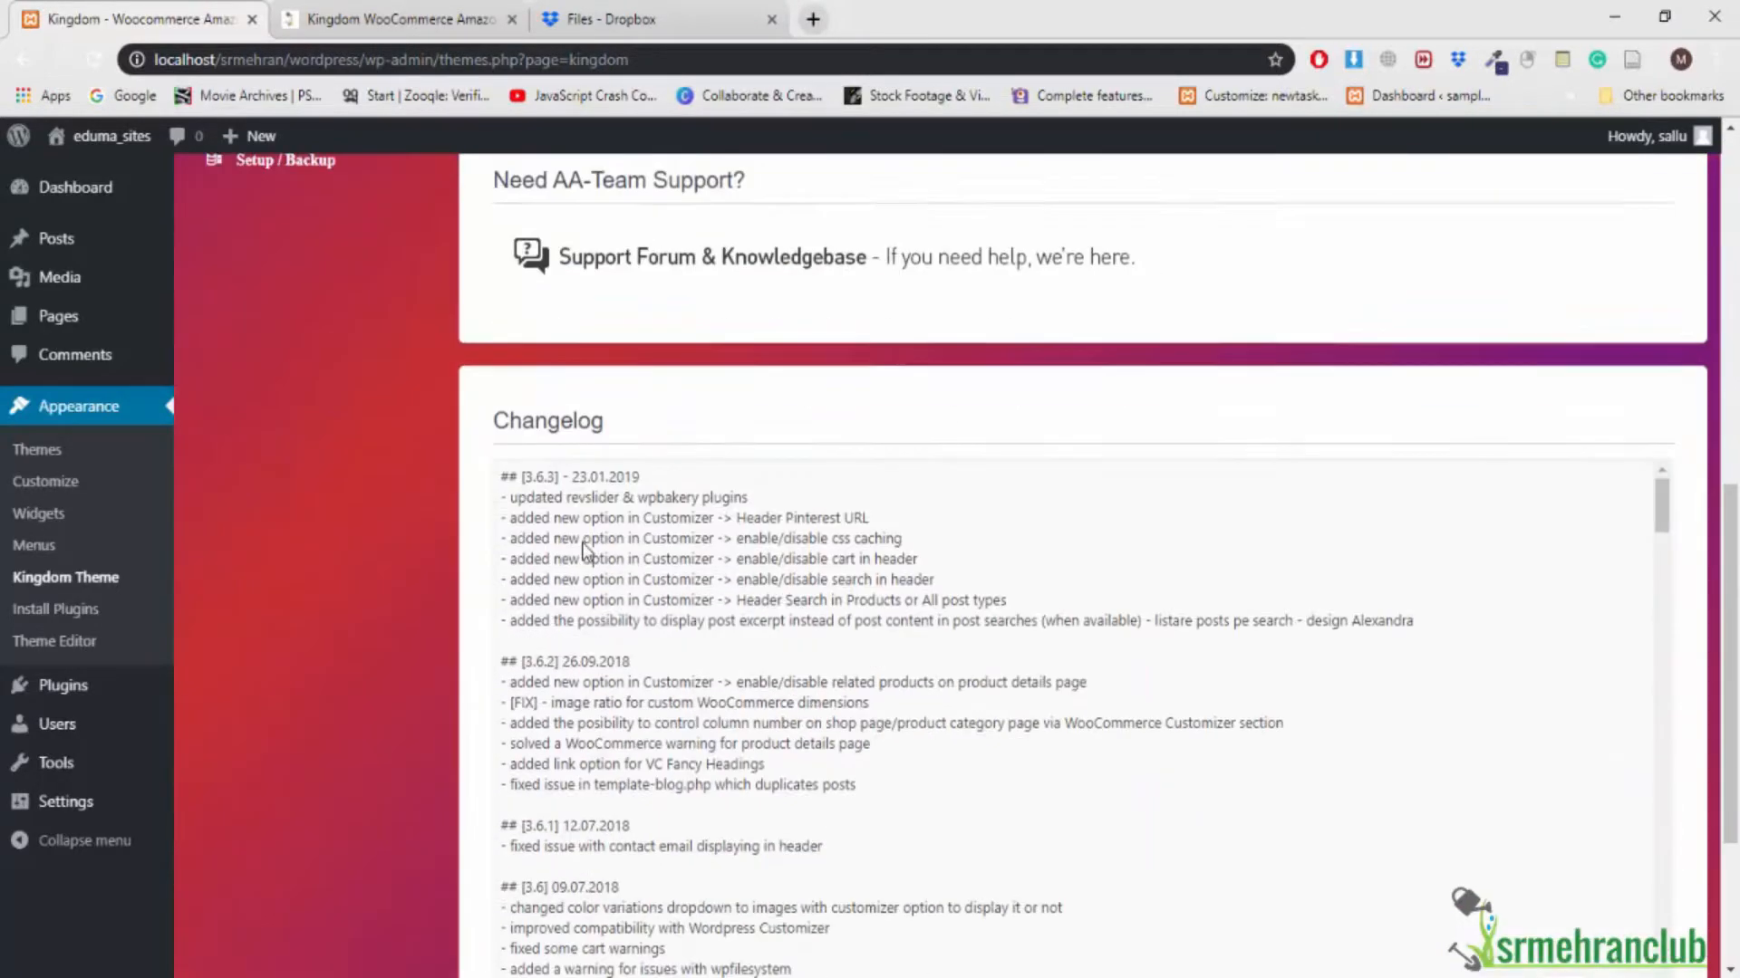
{"action": "scroll", "coordinate": [583, 542], "scroll_direction": "down", "scroll_amount": 4}
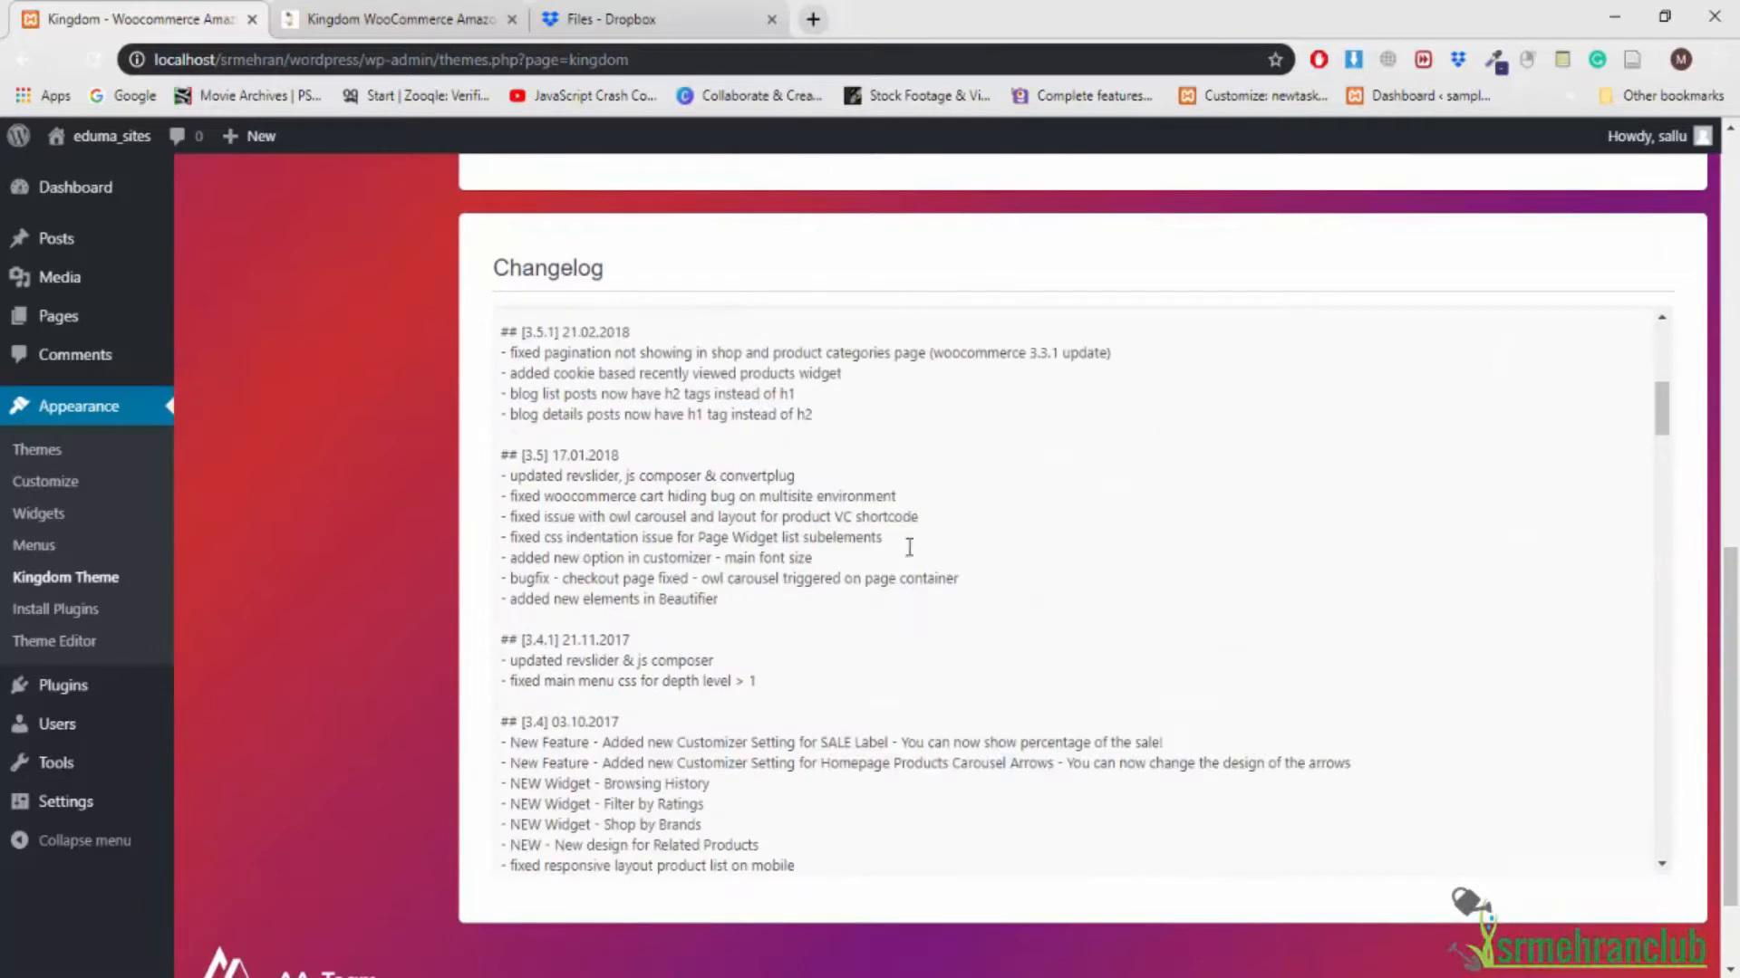
{"action": "scroll", "coordinate": [1480, 895], "scroll_direction": "down", "scroll_amount": 2}
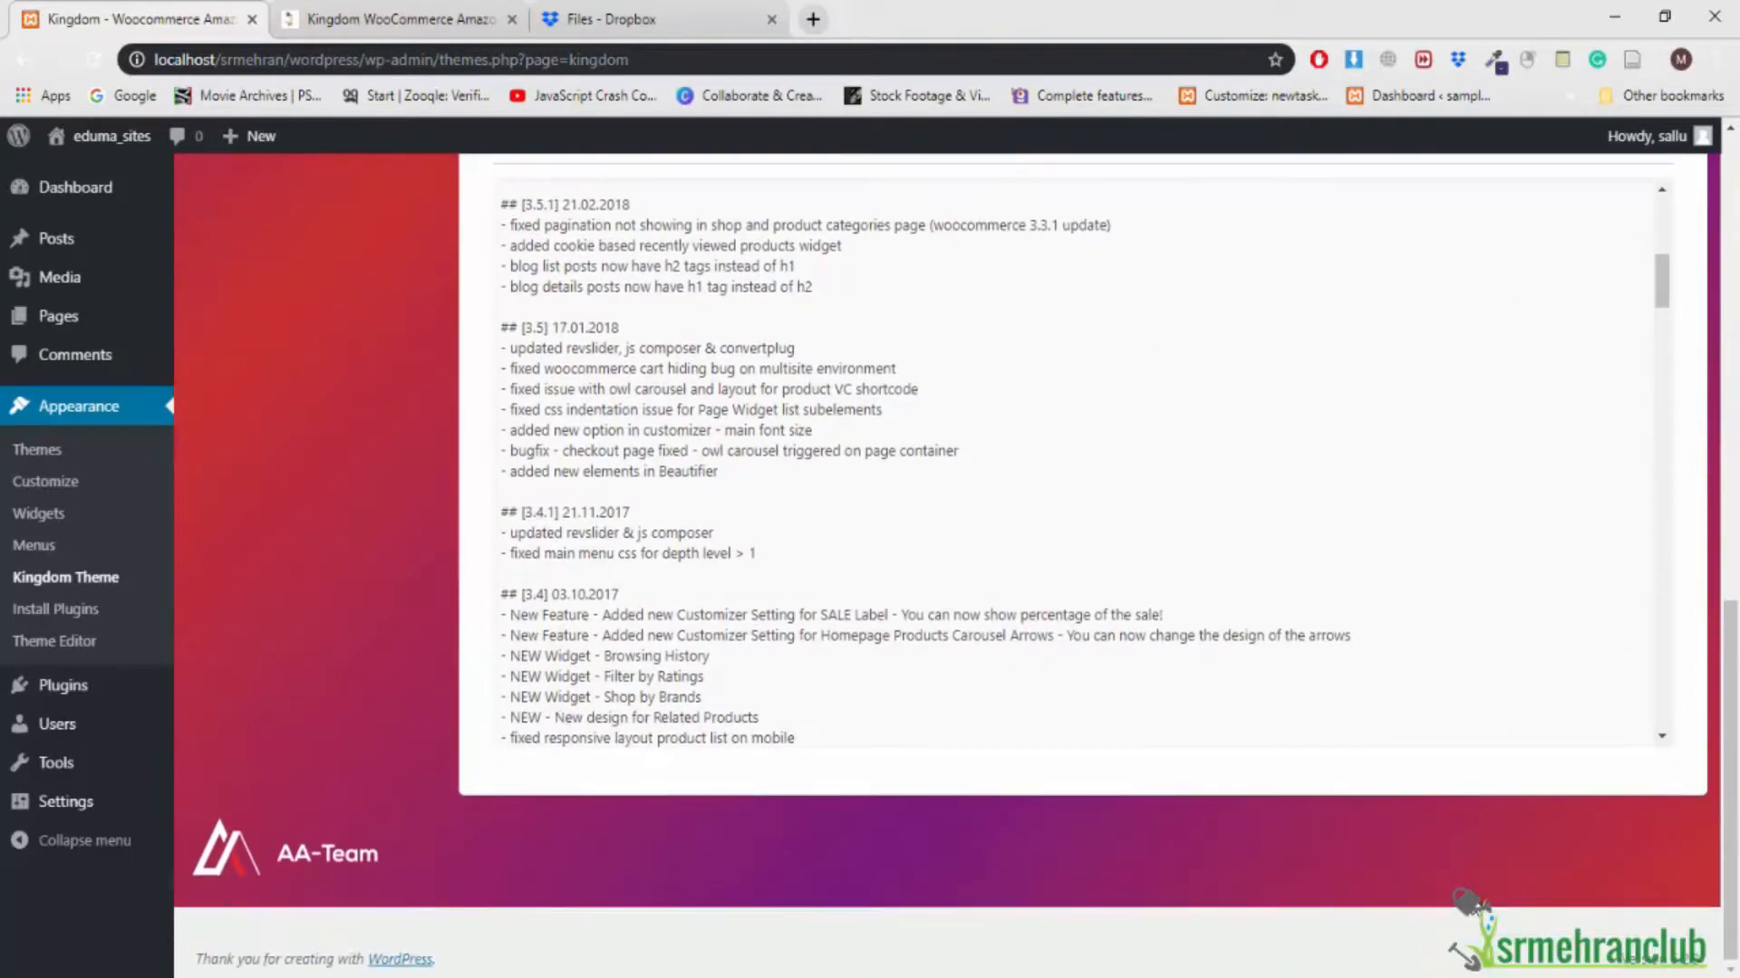
{"action": "scroll", "coordinate": [1479, 895], "scroll_direction": "up", "scroll_amount": 6}
{"action": "scroll", "coordinate": [1459, 883], "scroll_direction": "up", "scroll_amount": 12}
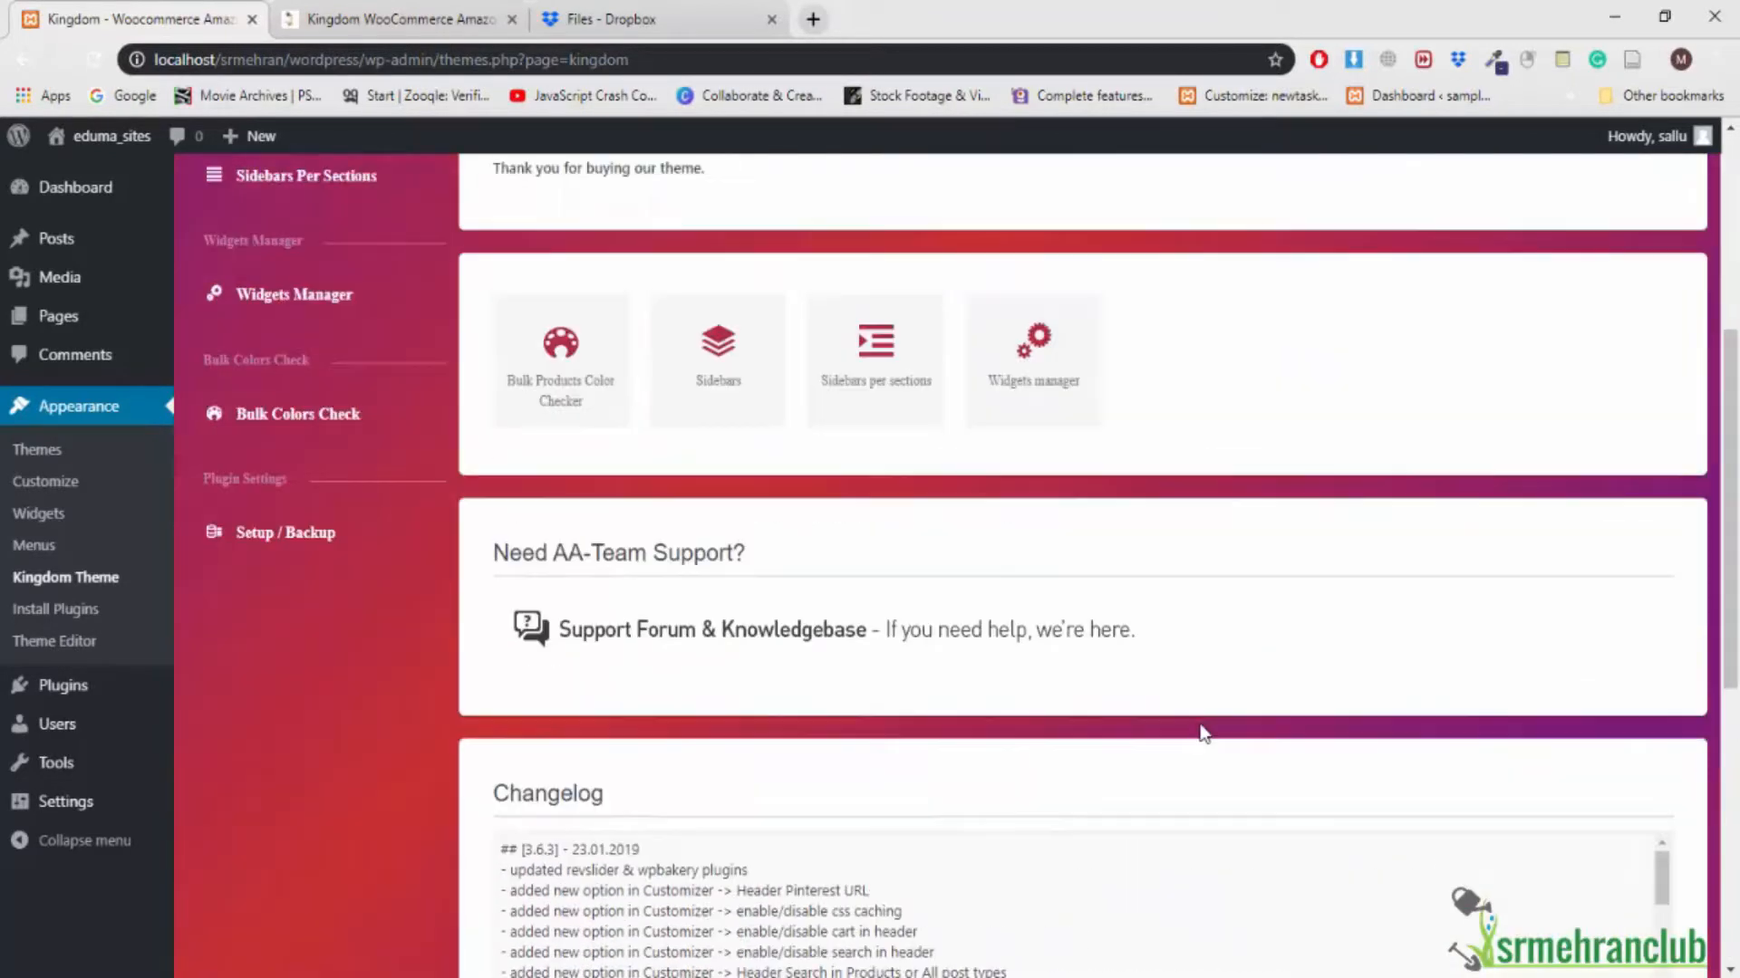
{"action": "scroll", "coordinate": [1132, 682], "scroll_direction": "up", "scroll_amount": 2}
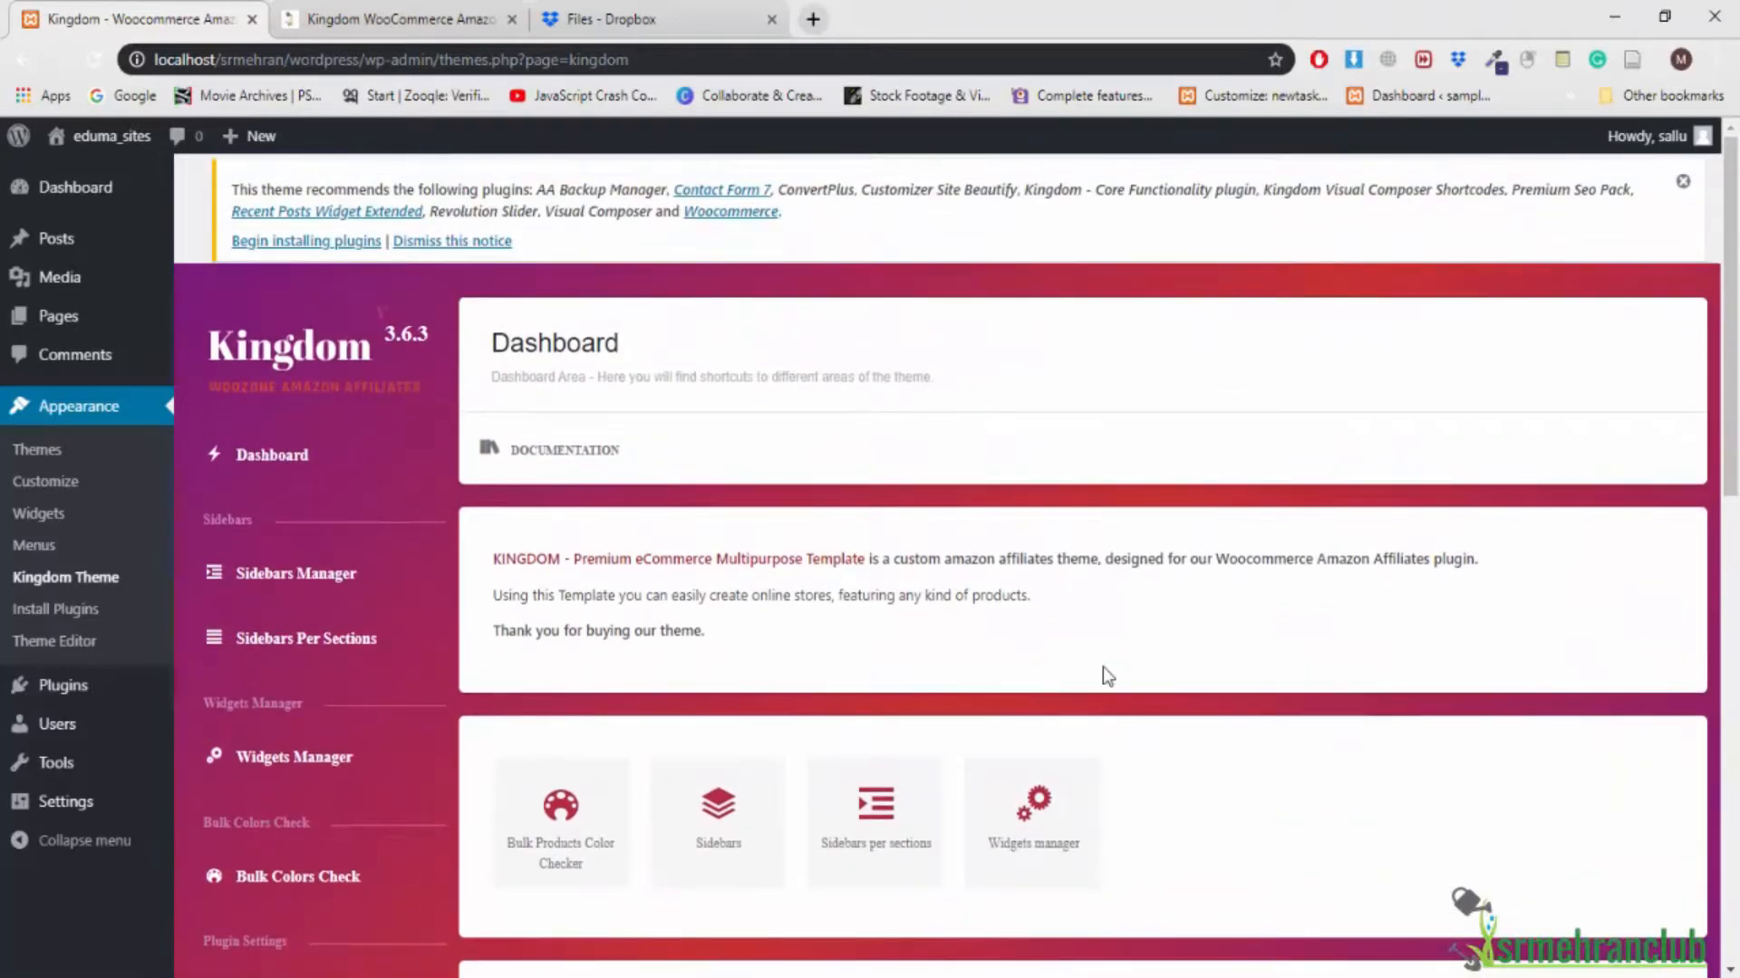
Return to the installed themes and open the required plugins list from the Kingdom theme's details
{"action": "left_click", "coordinate": [58, 435]}
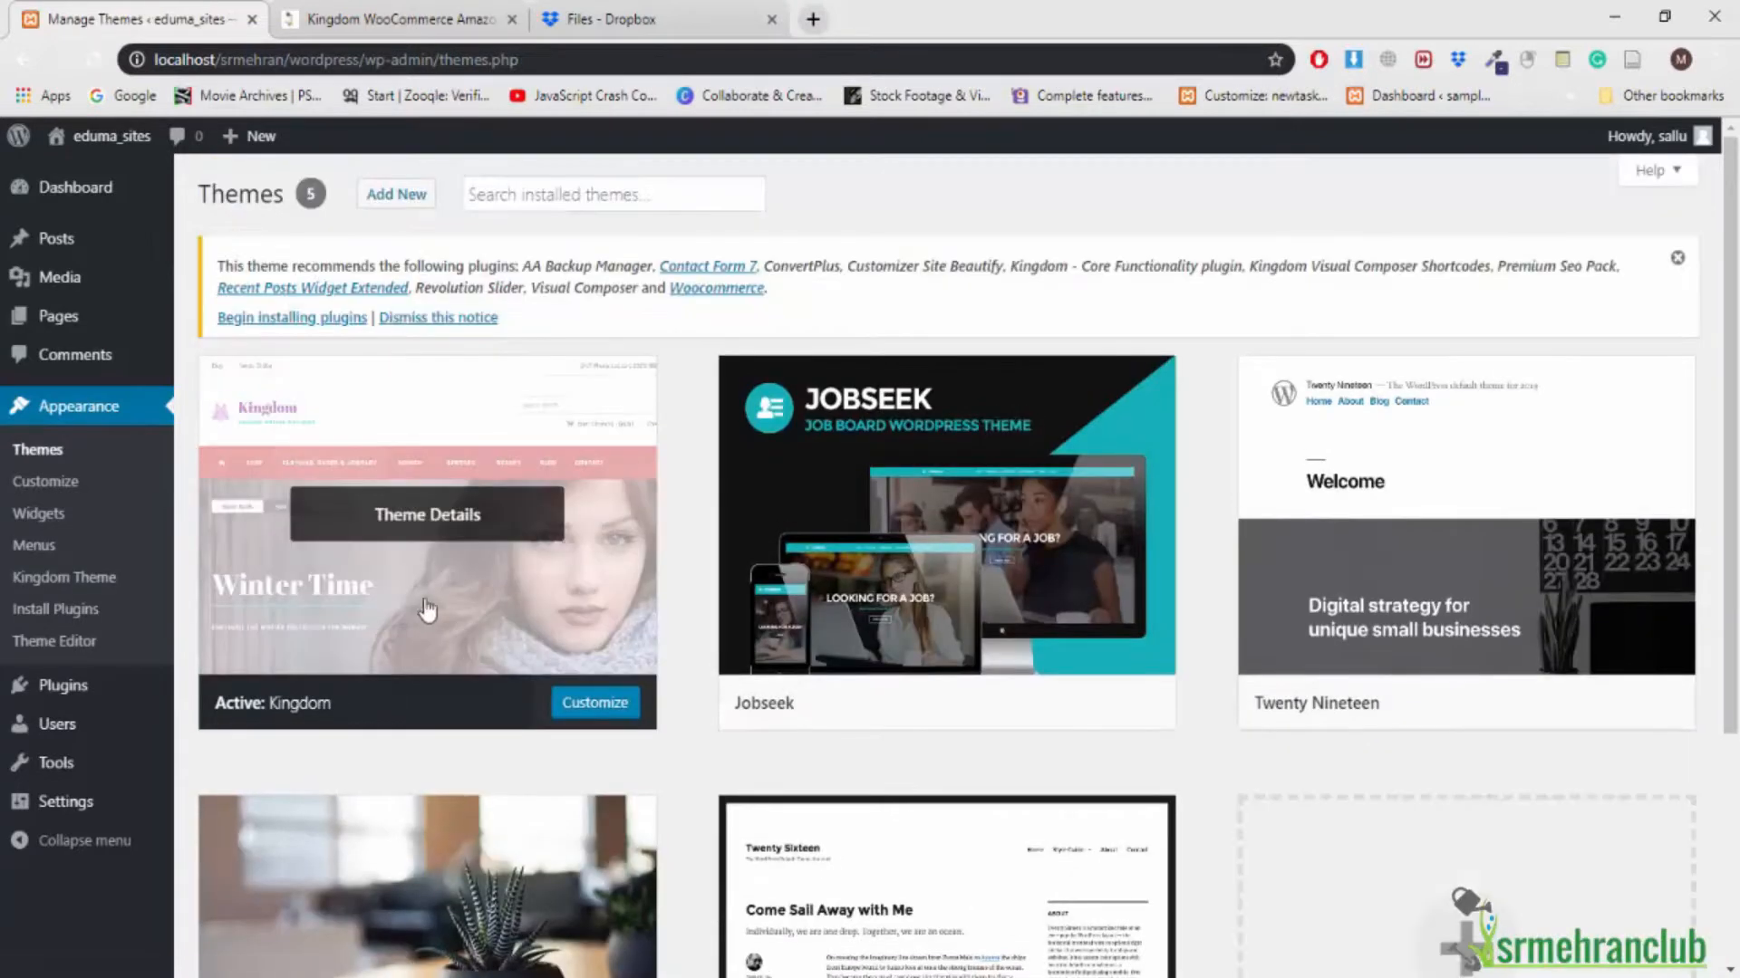
{"action": "left_click", "coordinate": [416, 544]}
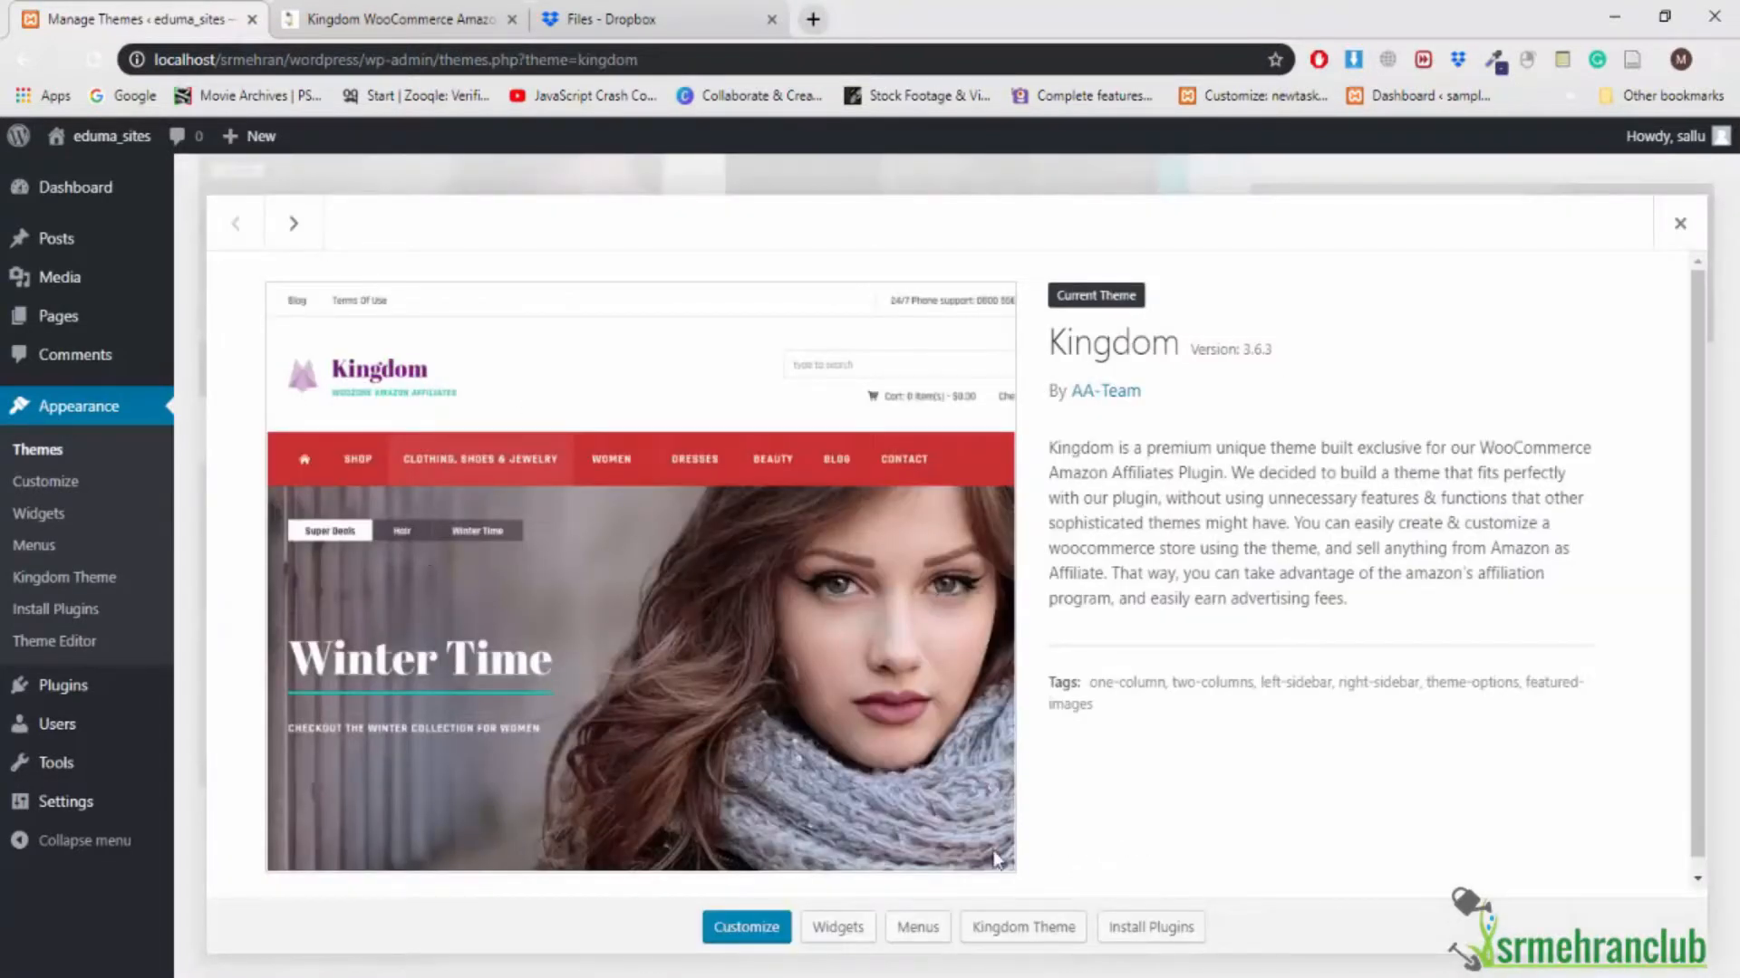
{"action": "left_click", "coordinate": [1170, 929]}
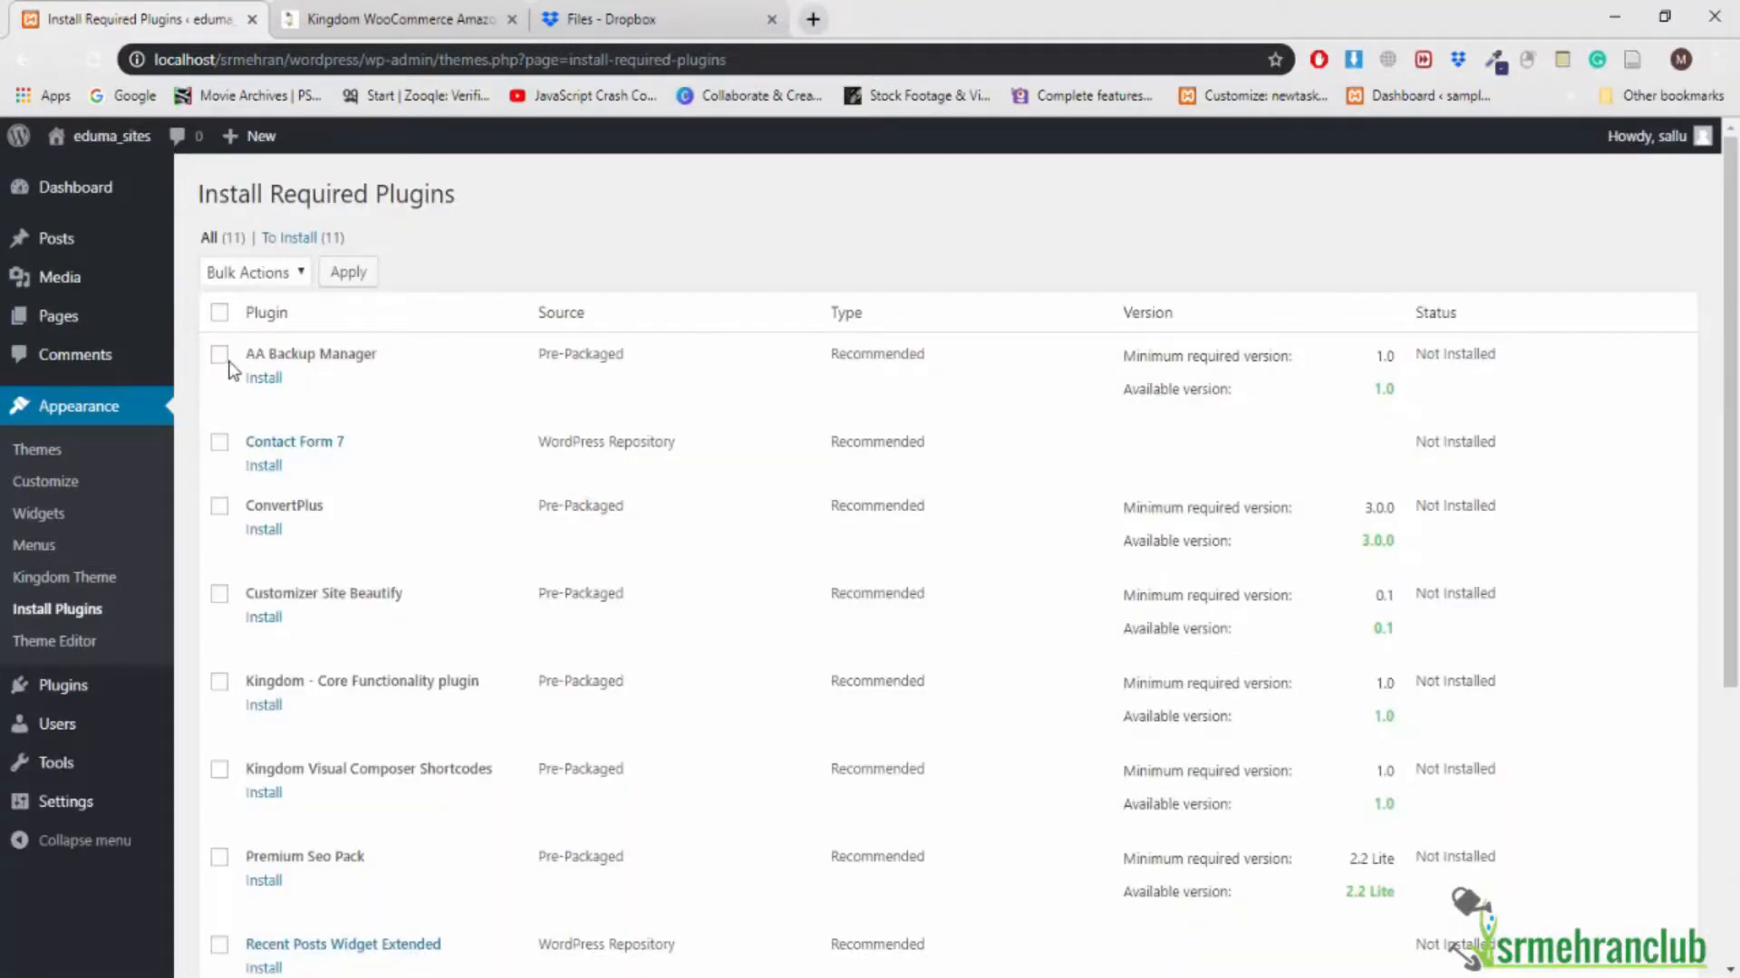
Select all the plugins in the required plugins list and install them in bulk
{"action": "left_click", "coordinate": [219, 313]}
{"action": "left_click", "coordinate": [247, 272]}
{"action": "left_click", "coordinate": [241, 319]}
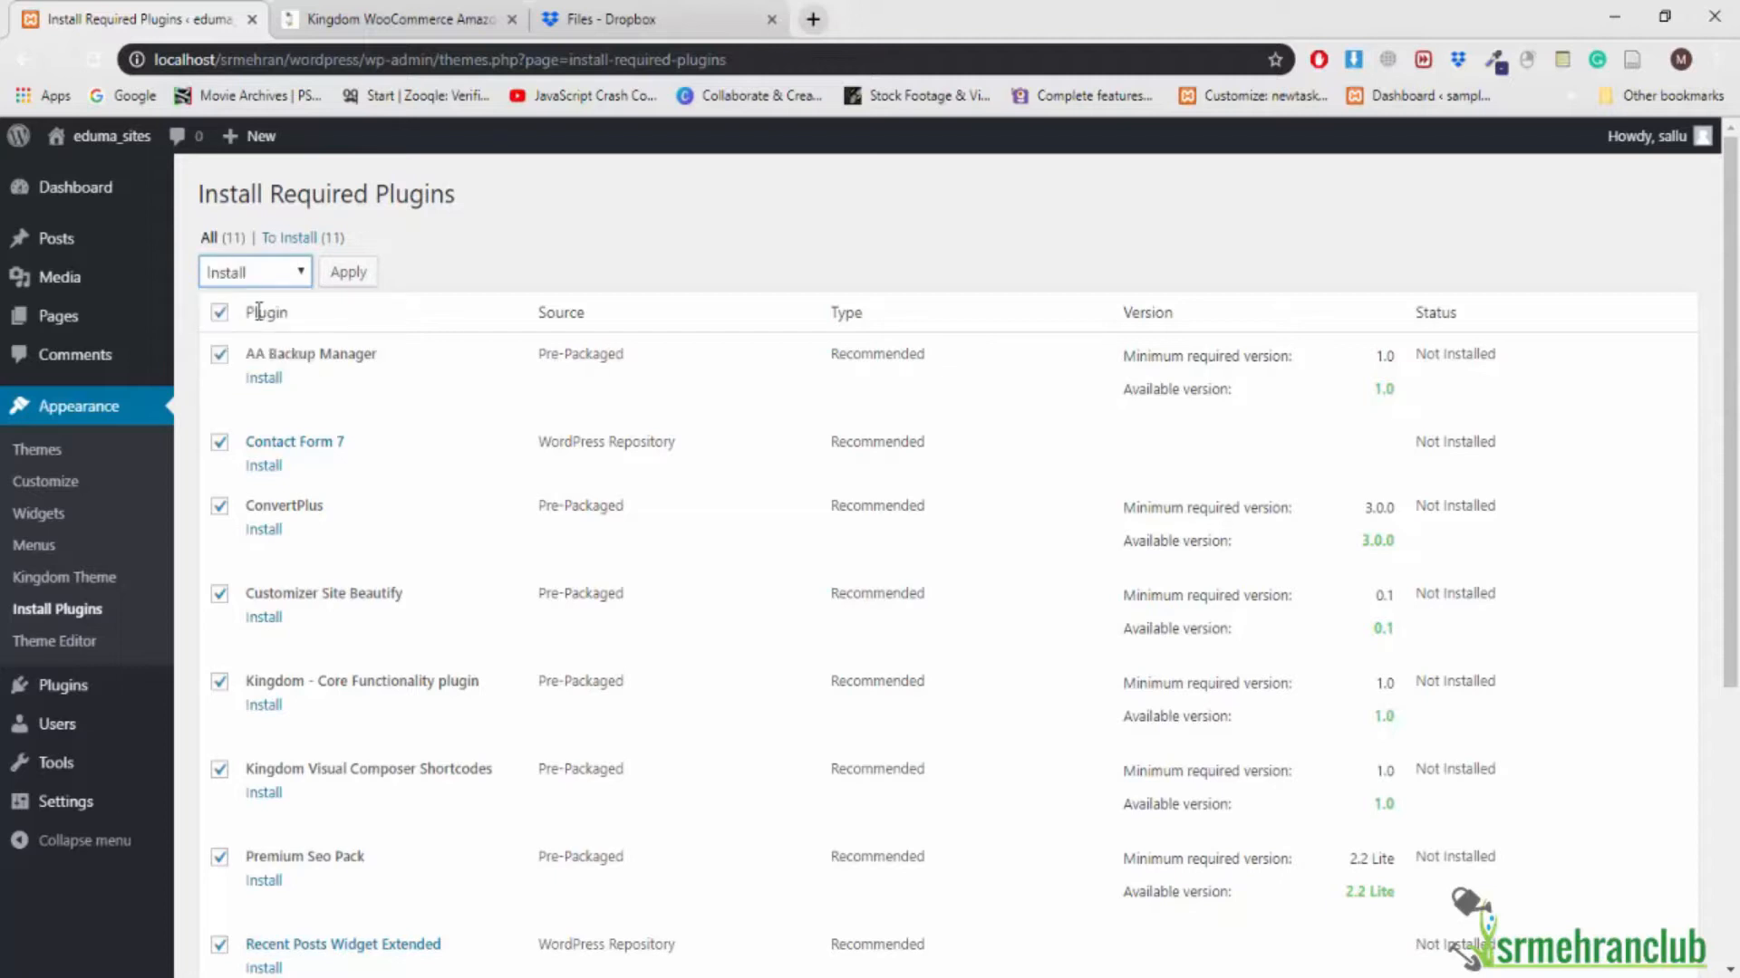
{"action": "left_click", "coordinate": [367, 283]}
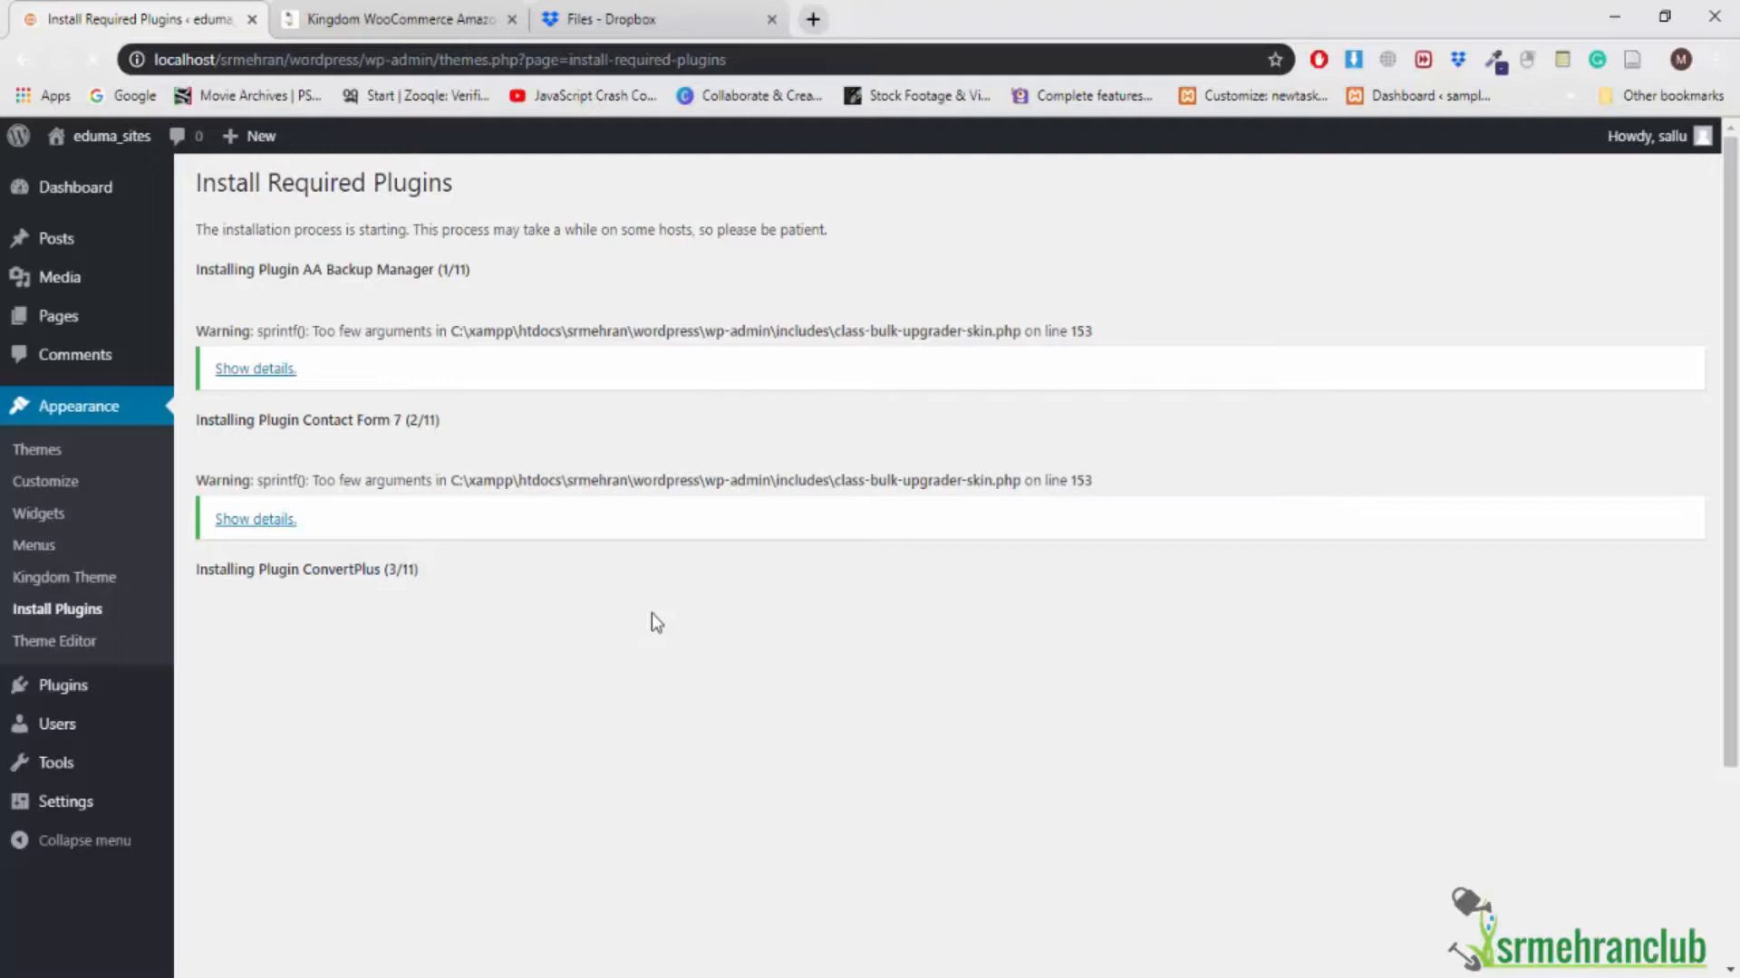
Return to the required plugins list, select all the installed plugins and activate them in bulk
{"action": "scroll", "coordinate": [650, 613], "scroll_direction": "down", "scroll_amount": 3}
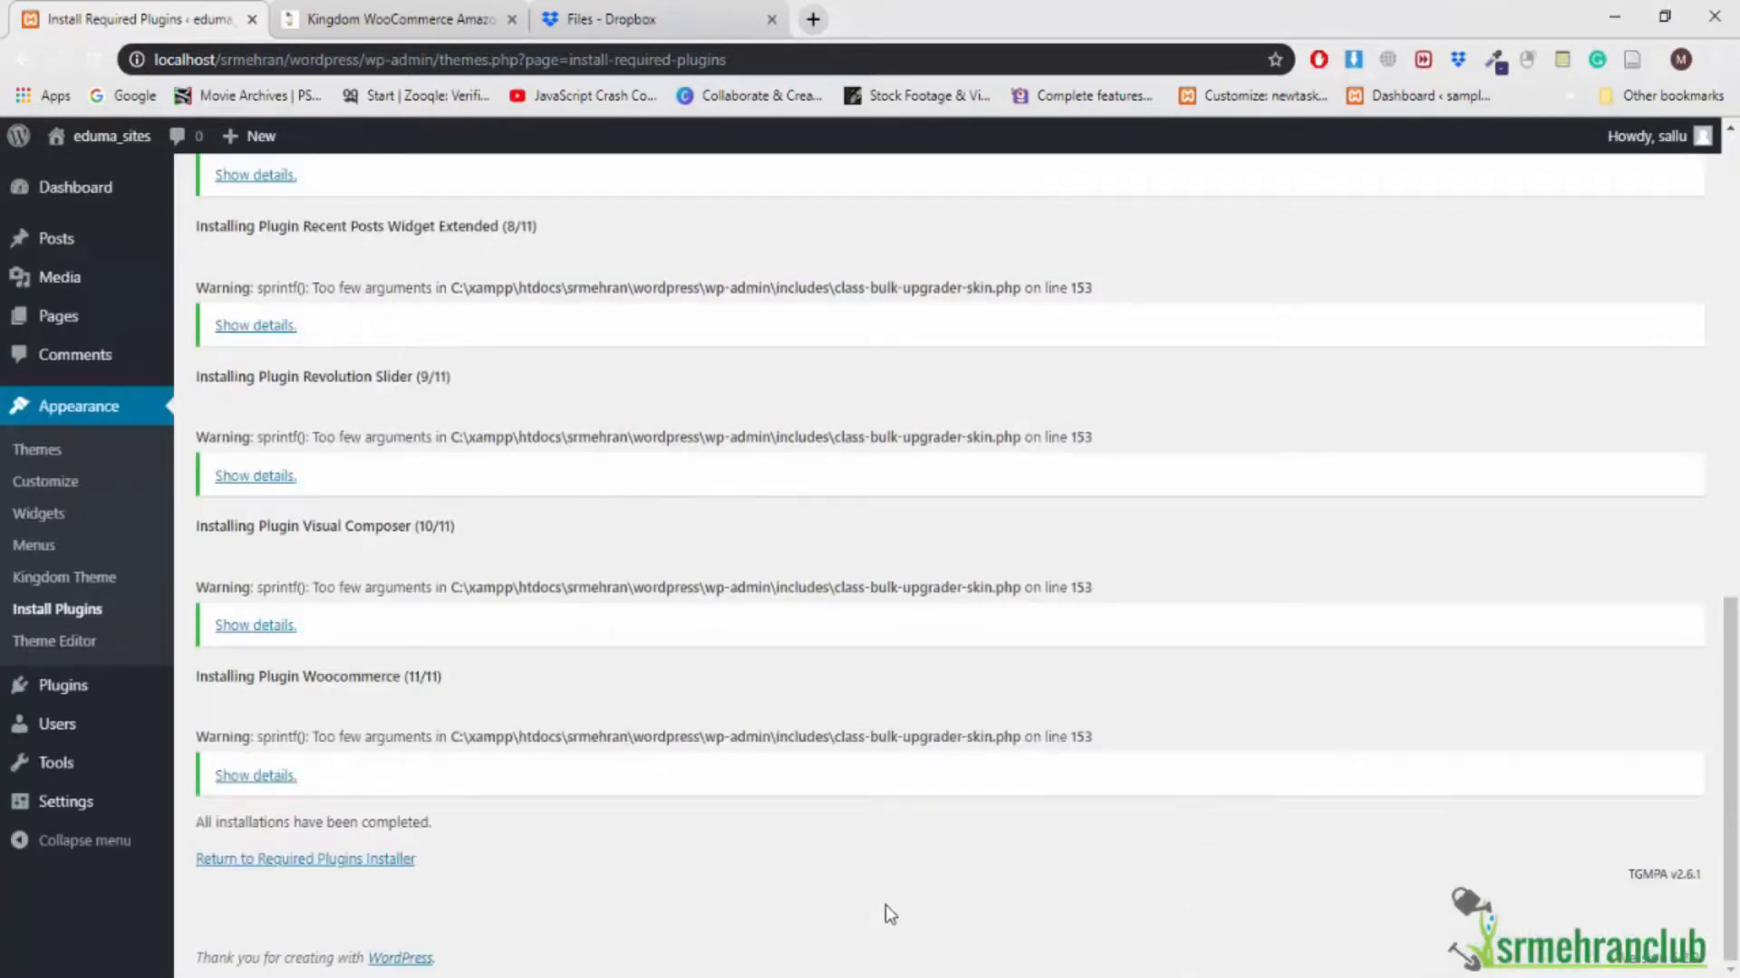
{"action": "left_click", "coordinate": [363, 860]}
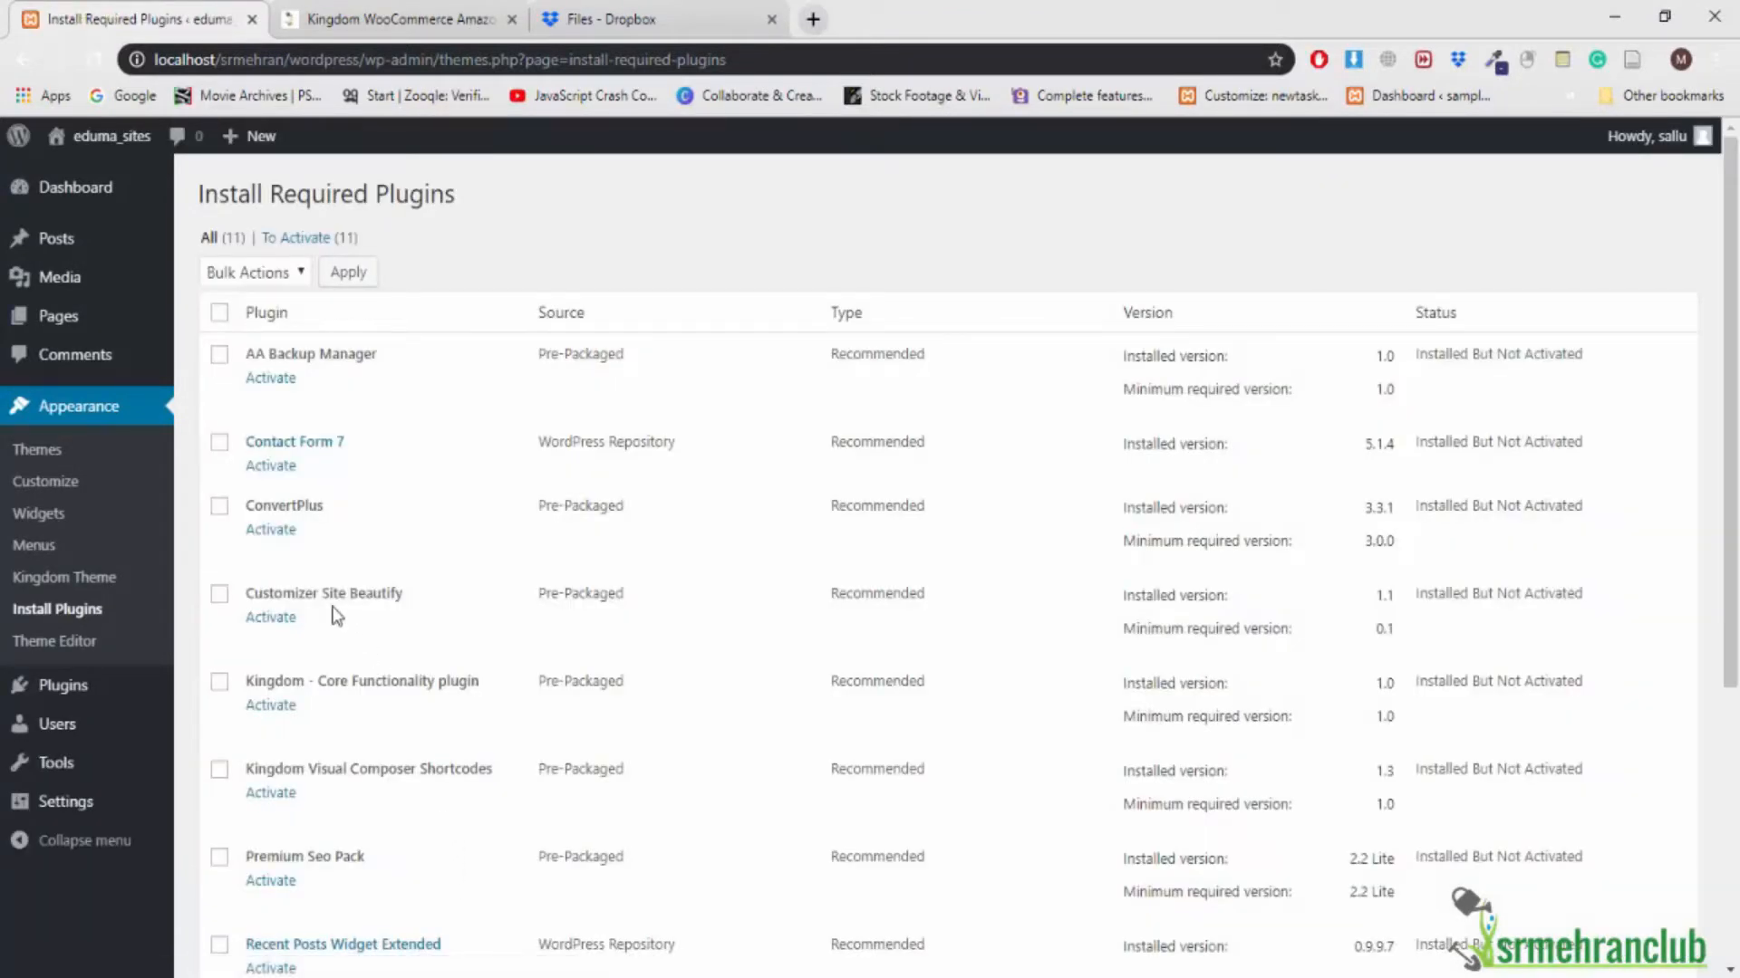
{"action": "left_click", "coordinate": [284, 274]}
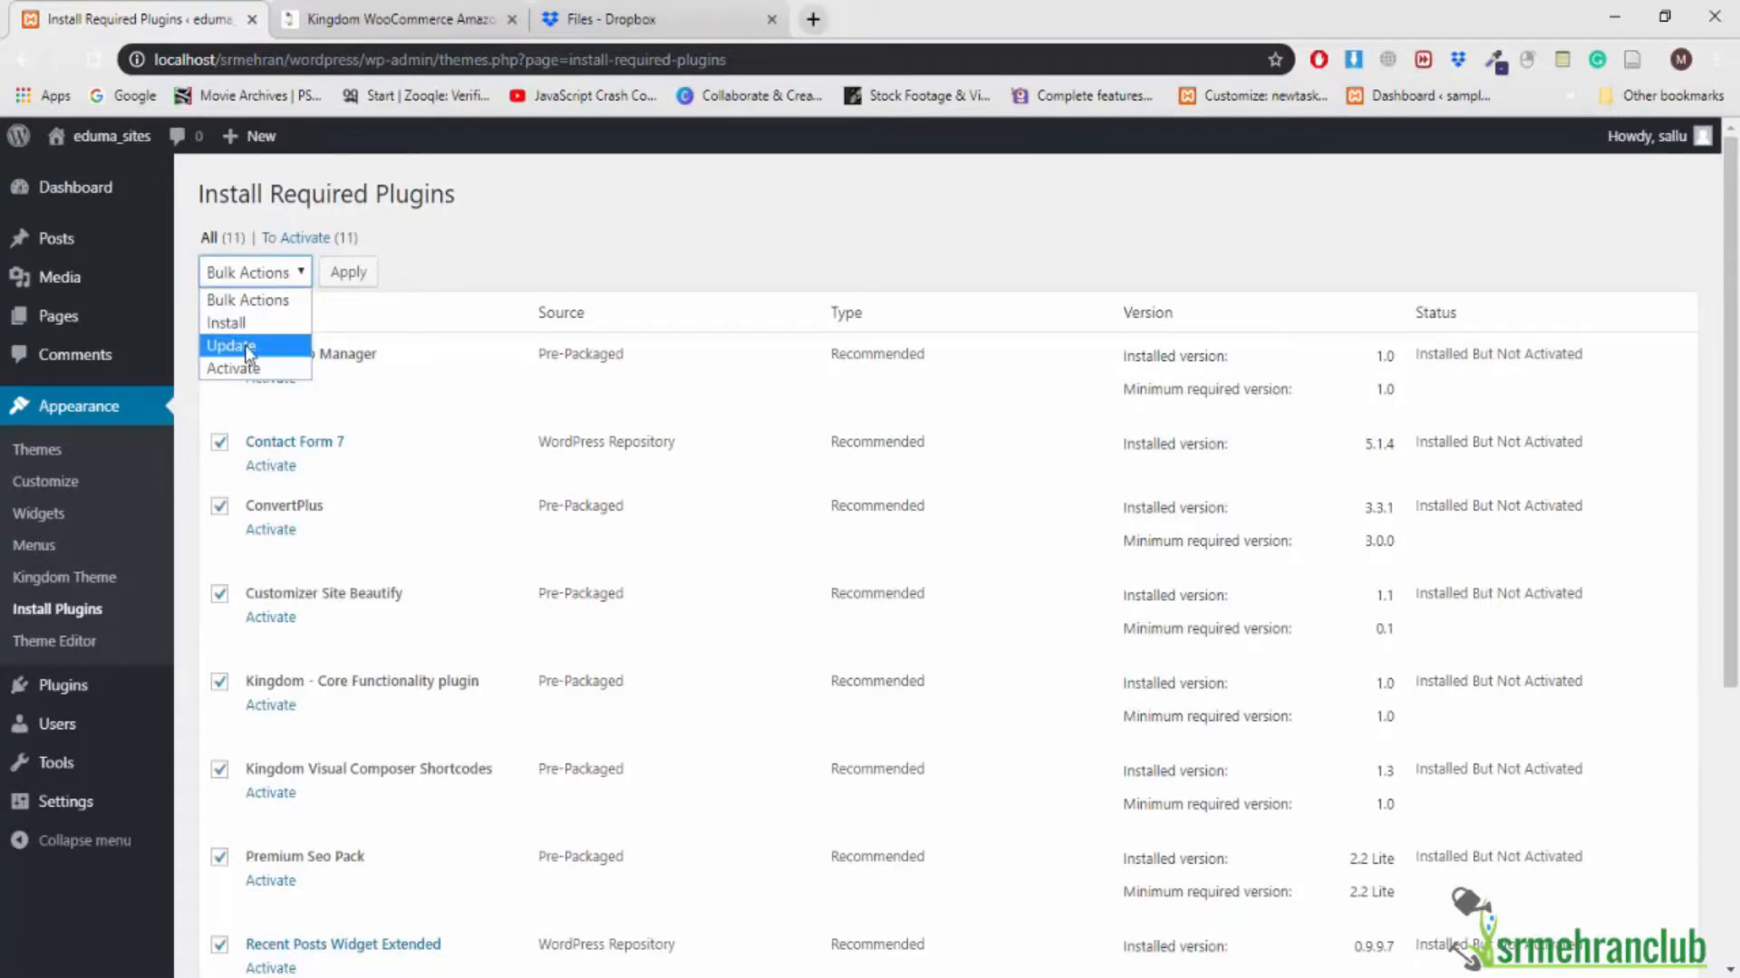
{"action": "left_click", "coordinate": [243, 368]}
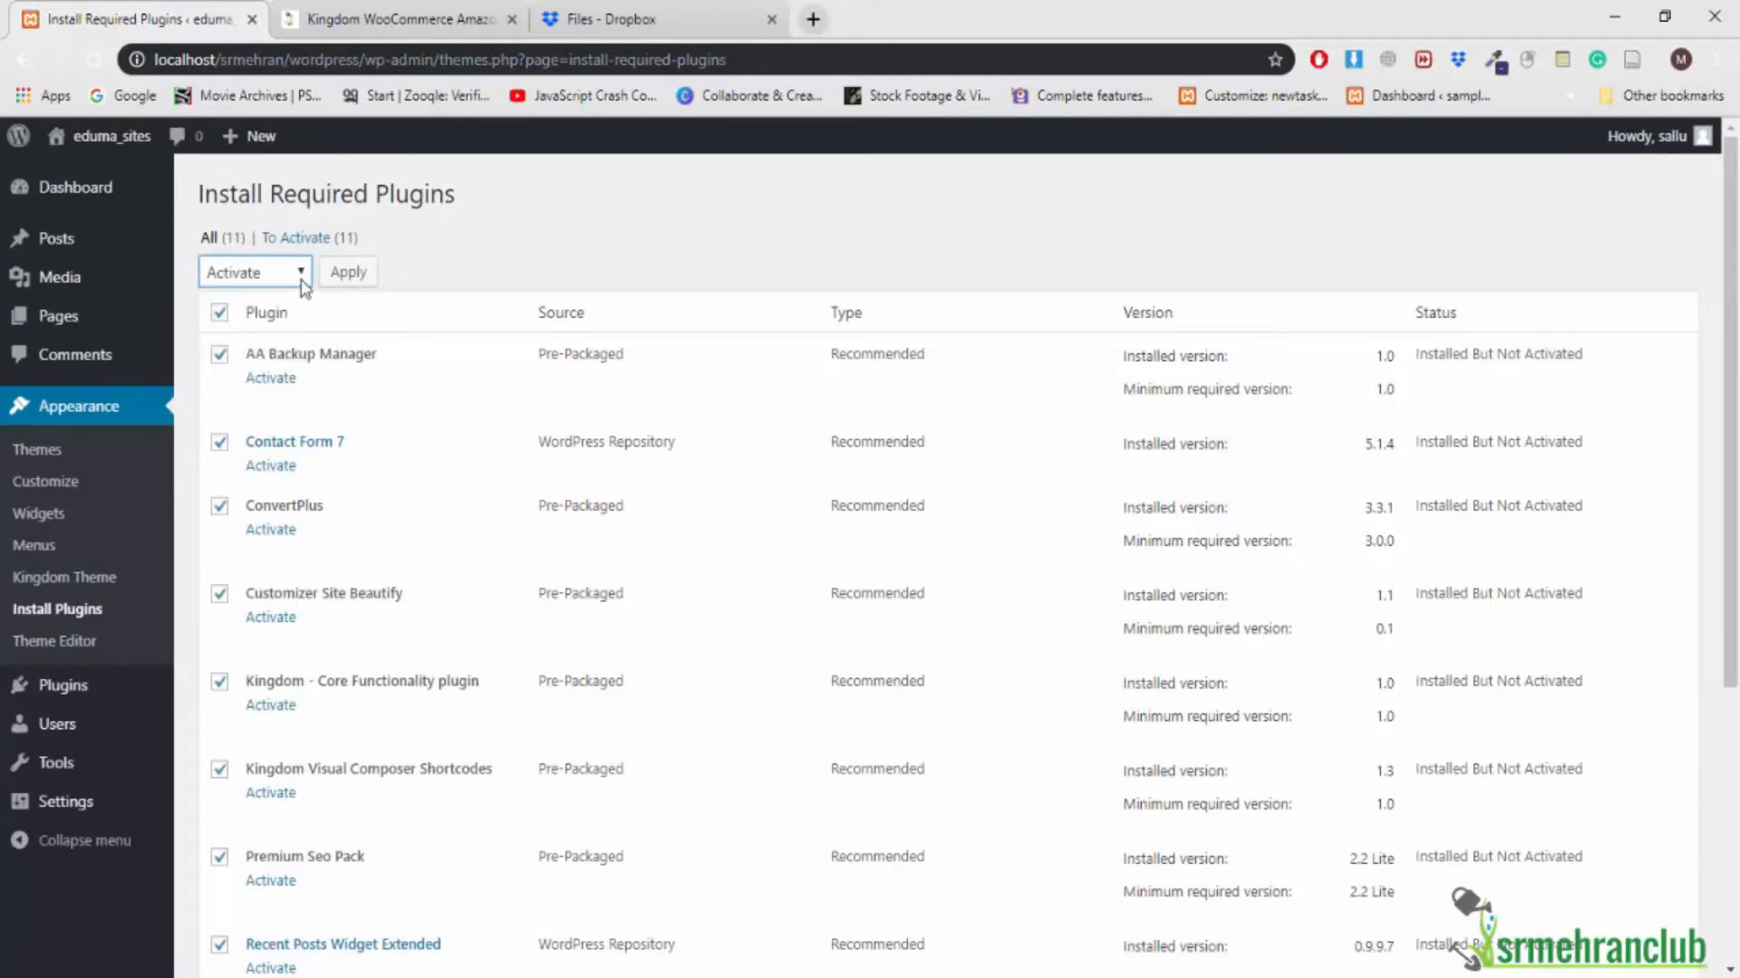
{"action": "left_click", "coordinate": [337, 289]}
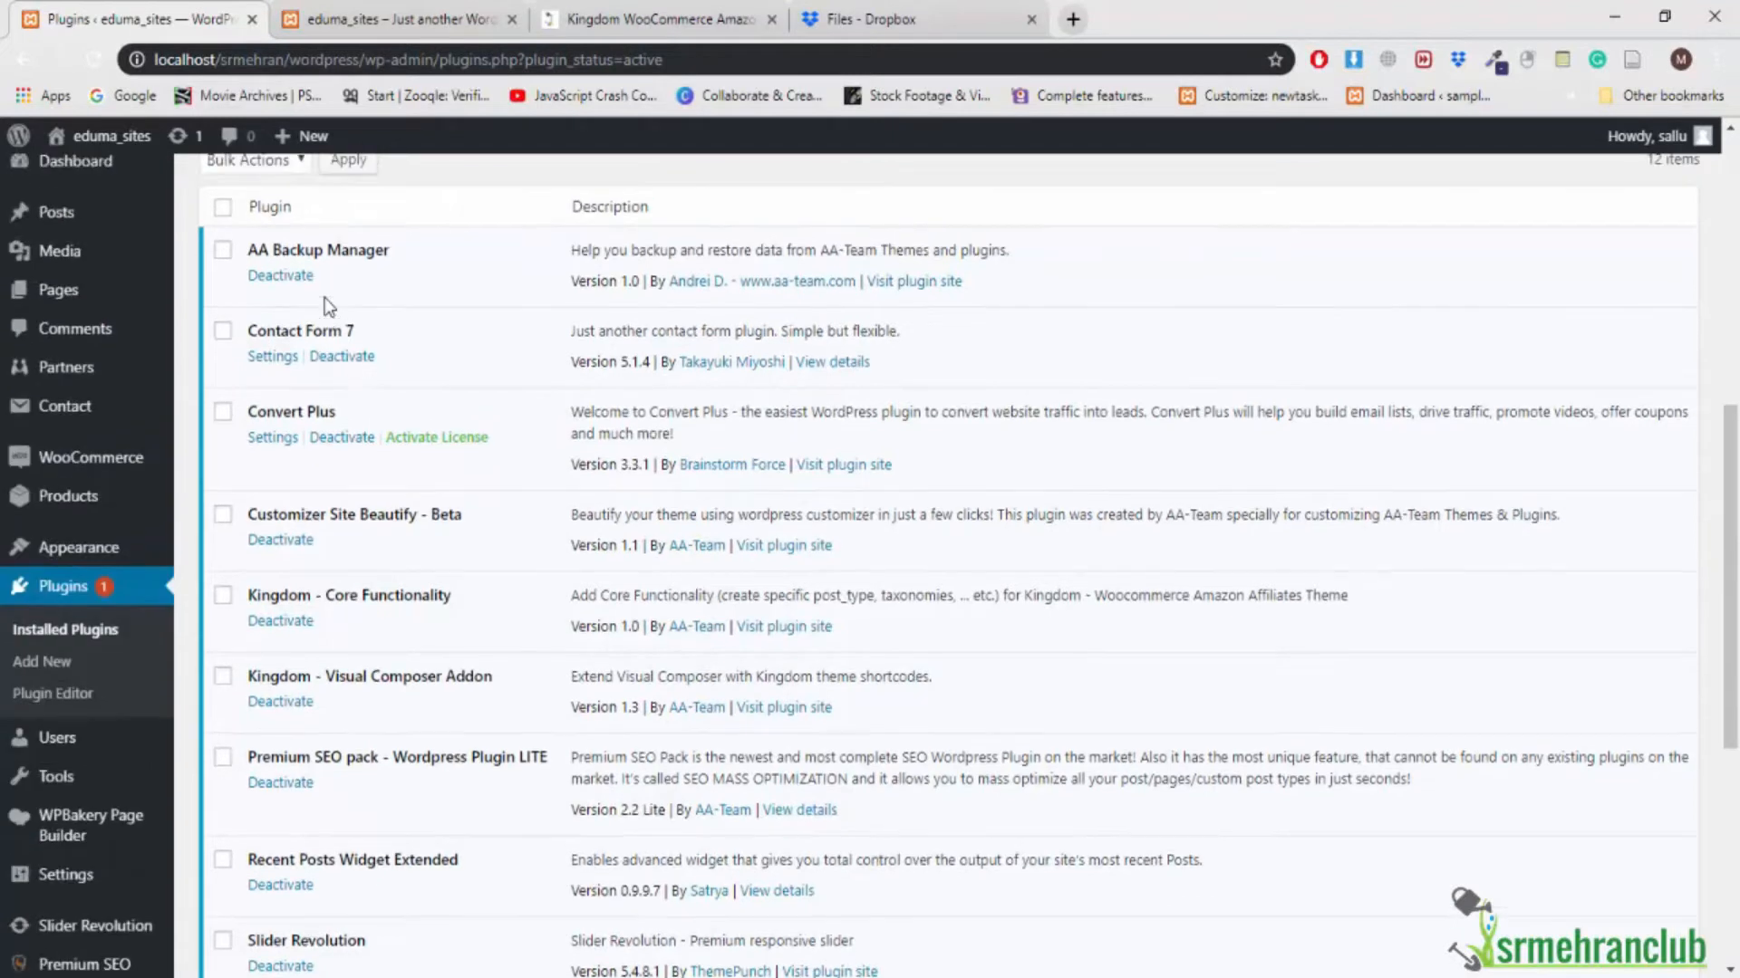
Review the active plugins, and open the Kingdom Theme settings page from the active theme's details
{"action": "scroll", "coordinate": [326, 303], "scroll_direction": "down", "scroll_amount": 2}
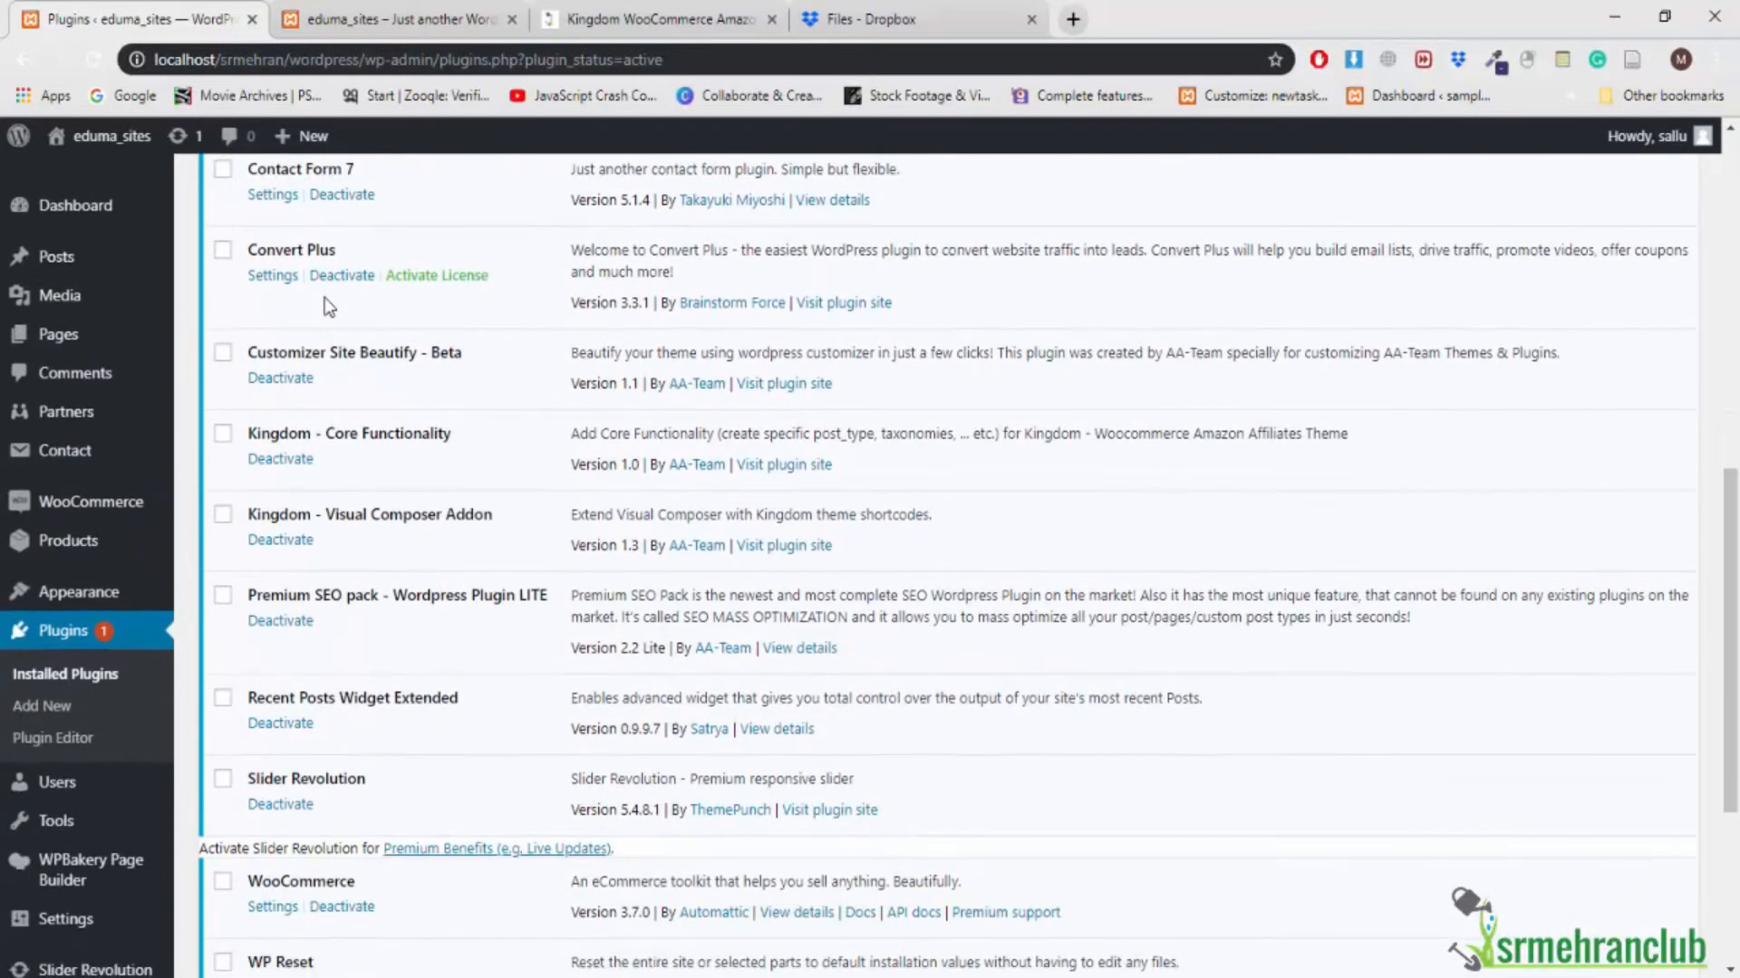
{"action": "scroll", "coordinate": [328, 307], "scroll_direction": "down", "scroll_amount": 2}
{"action": "scroll", "coordinate": [328, 307], "scroll_direction": "down", "scroll_amount": 3}
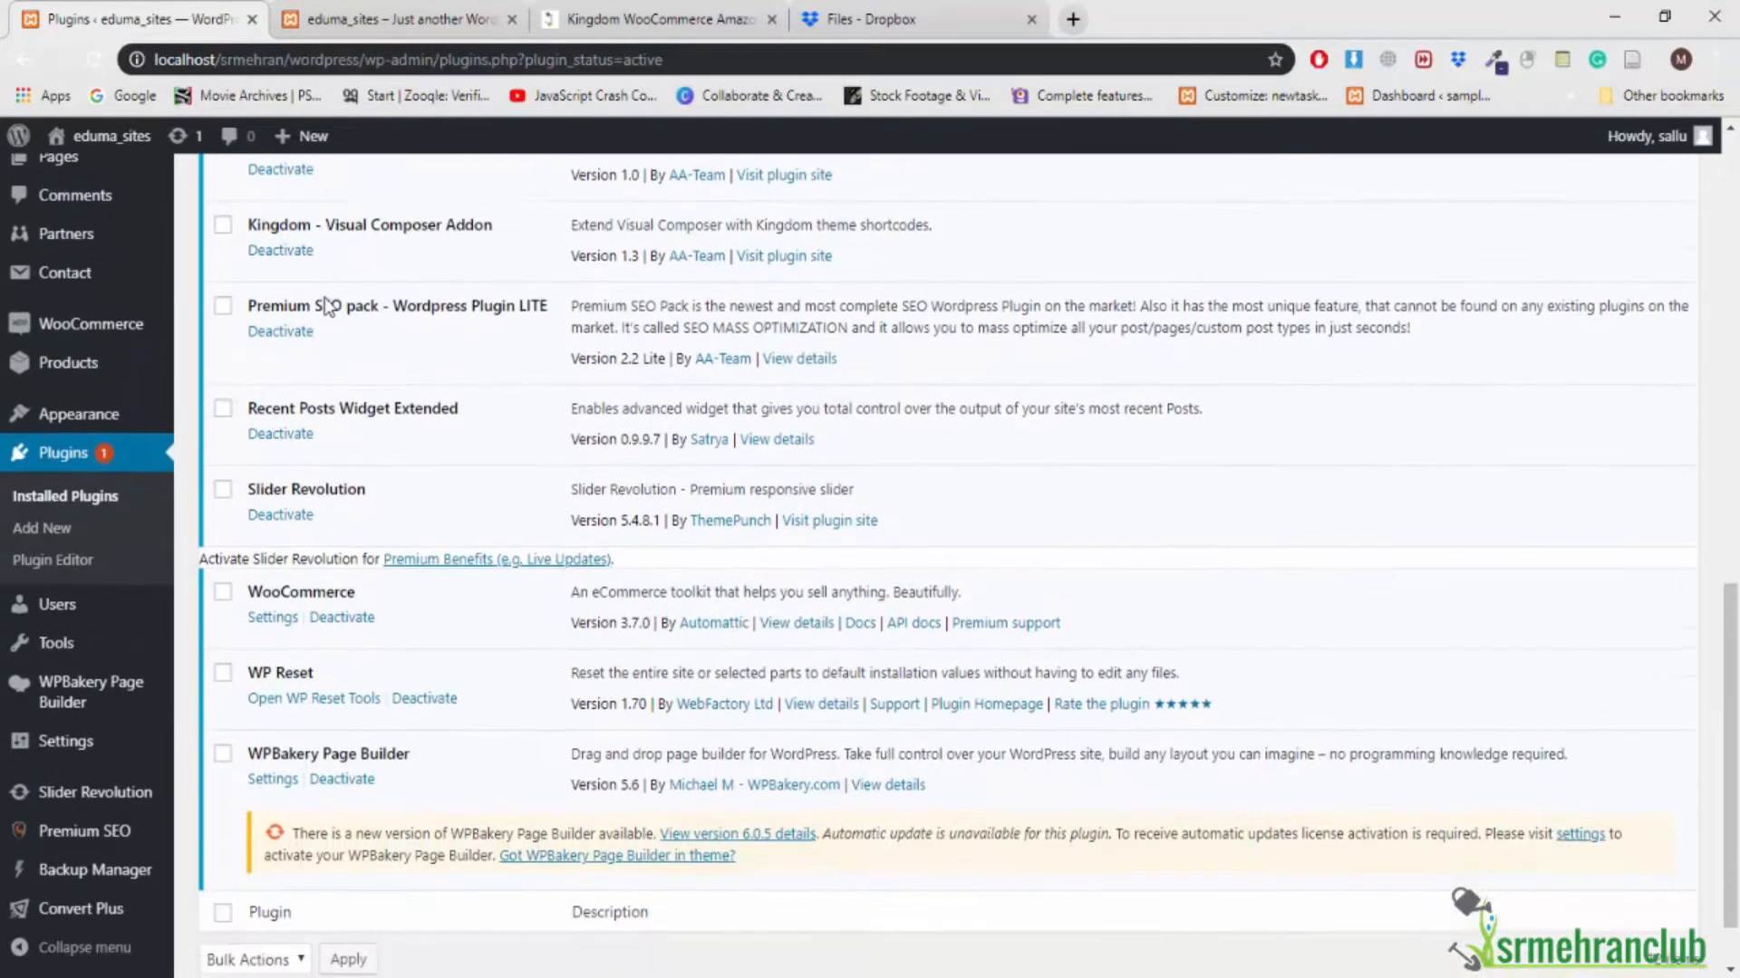
{"action": "scroll", "coordinate": [329, 308], "scroll_direction": "up", "scroll_amount": 4}
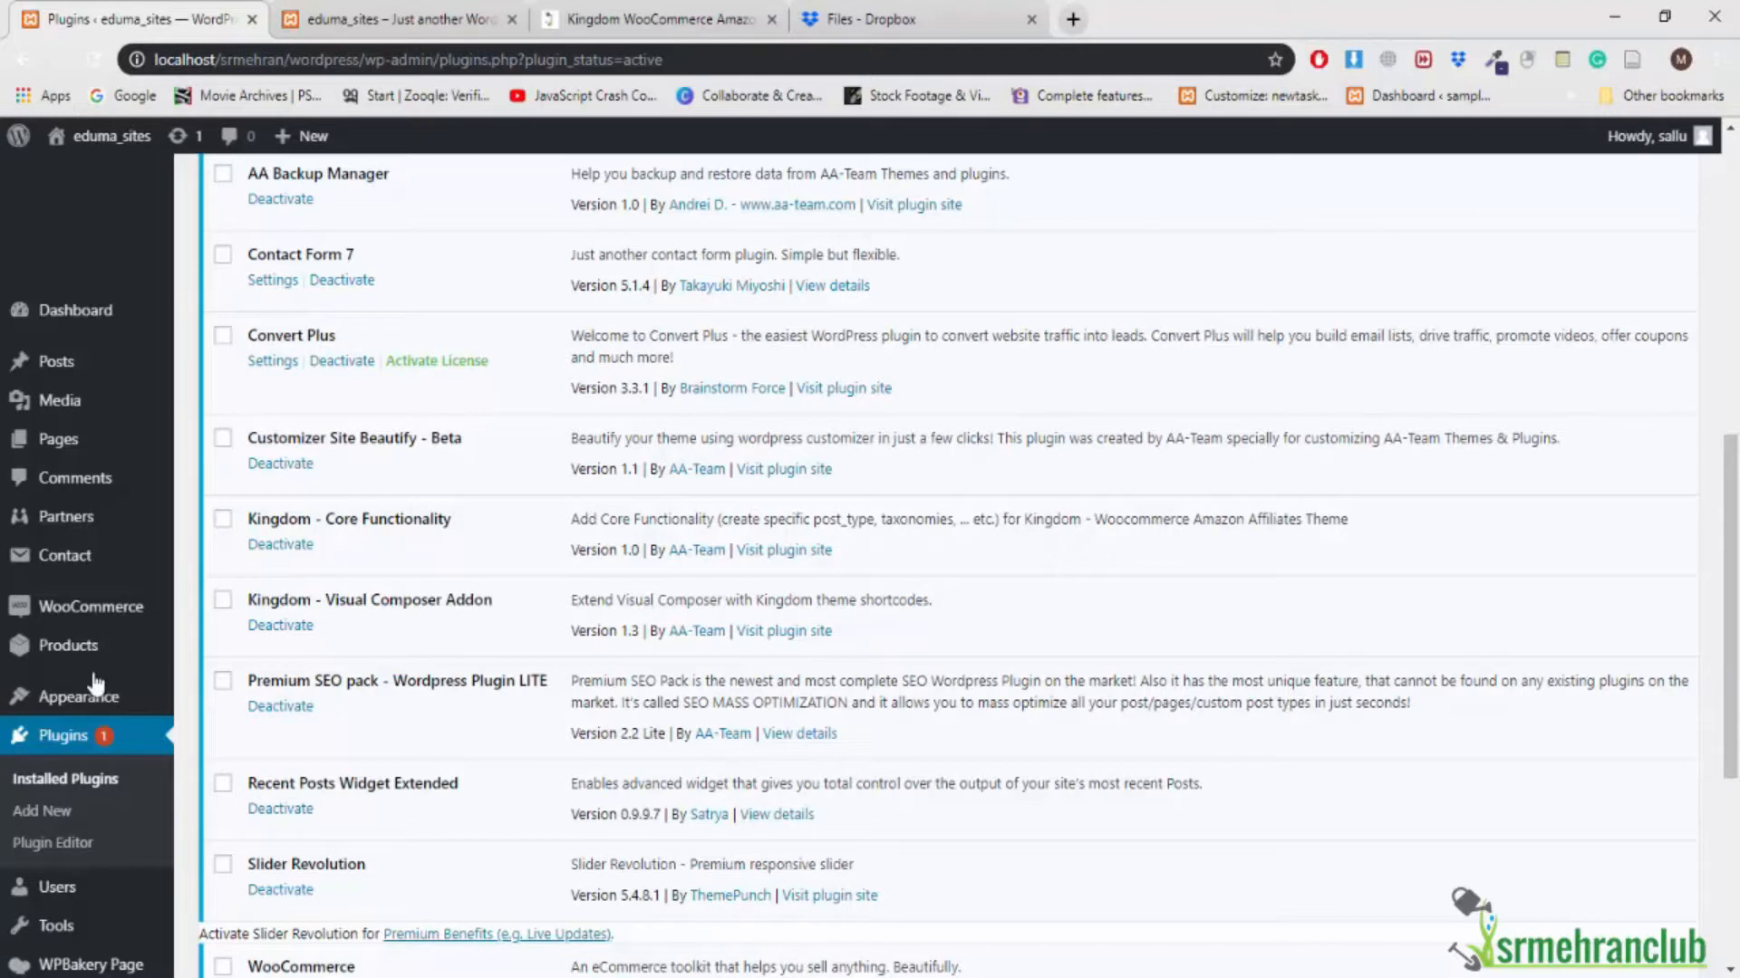
{"action": "left_click", "coordinate": [65, 698]}
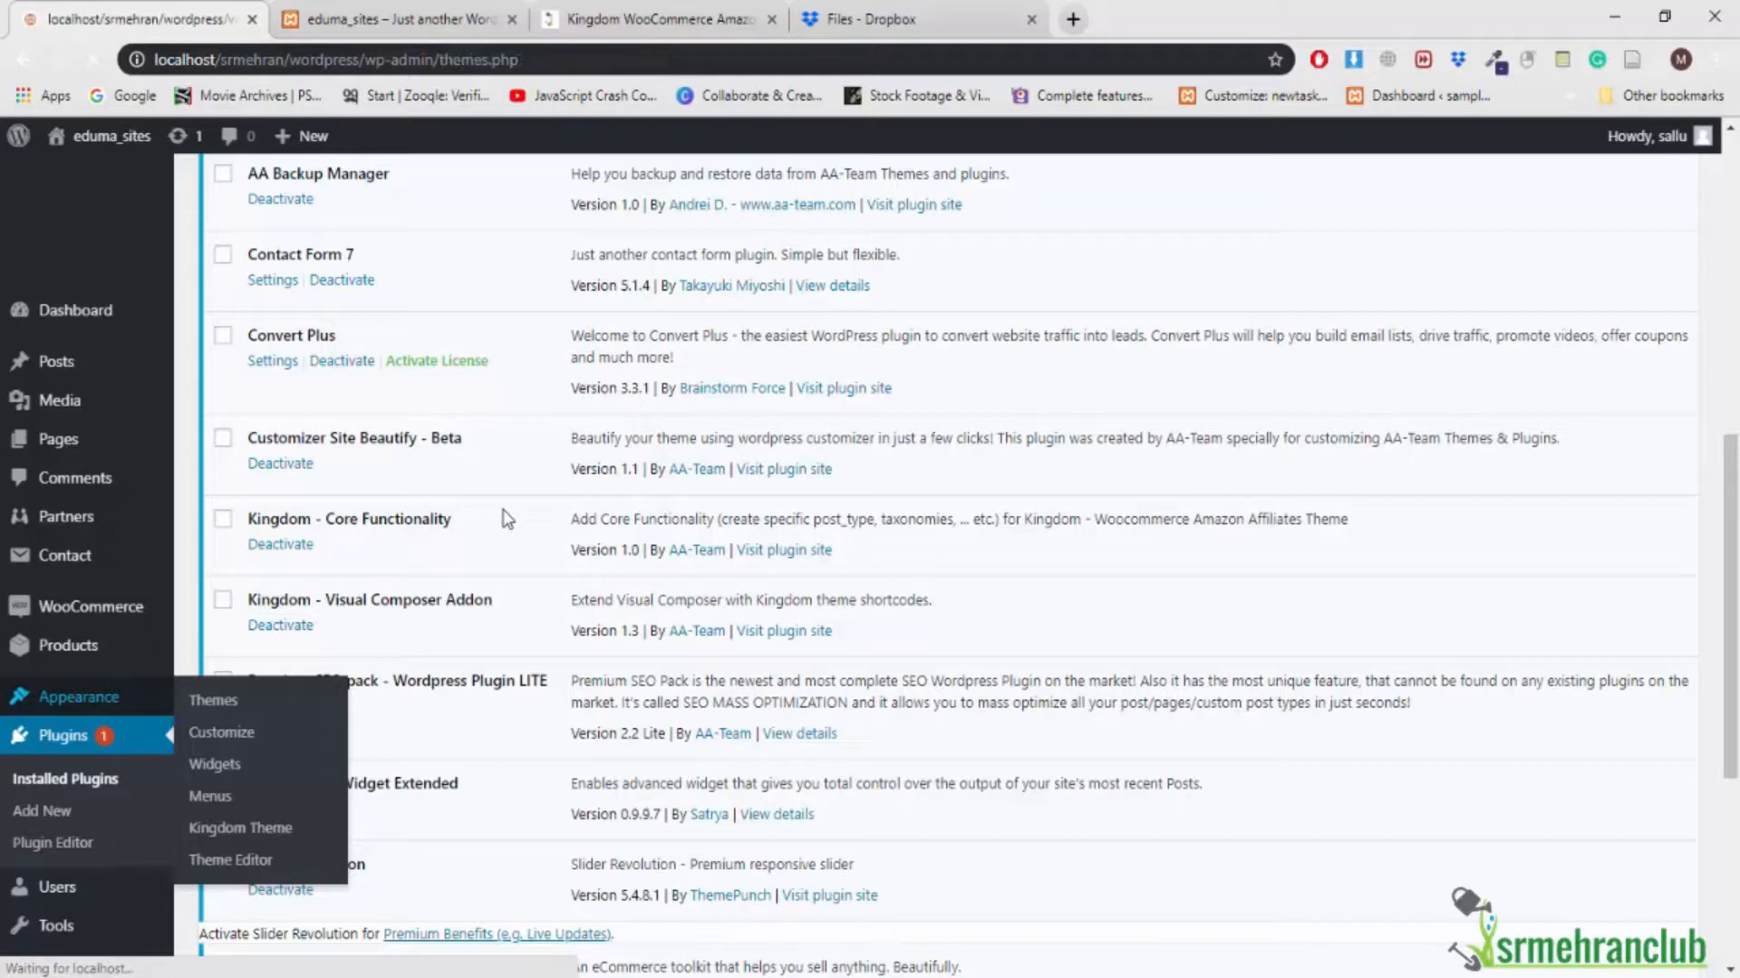
{"action": "scroll", "coordinate": [503, 512], "scroll_direction": "down", "scroll_amount": 3}
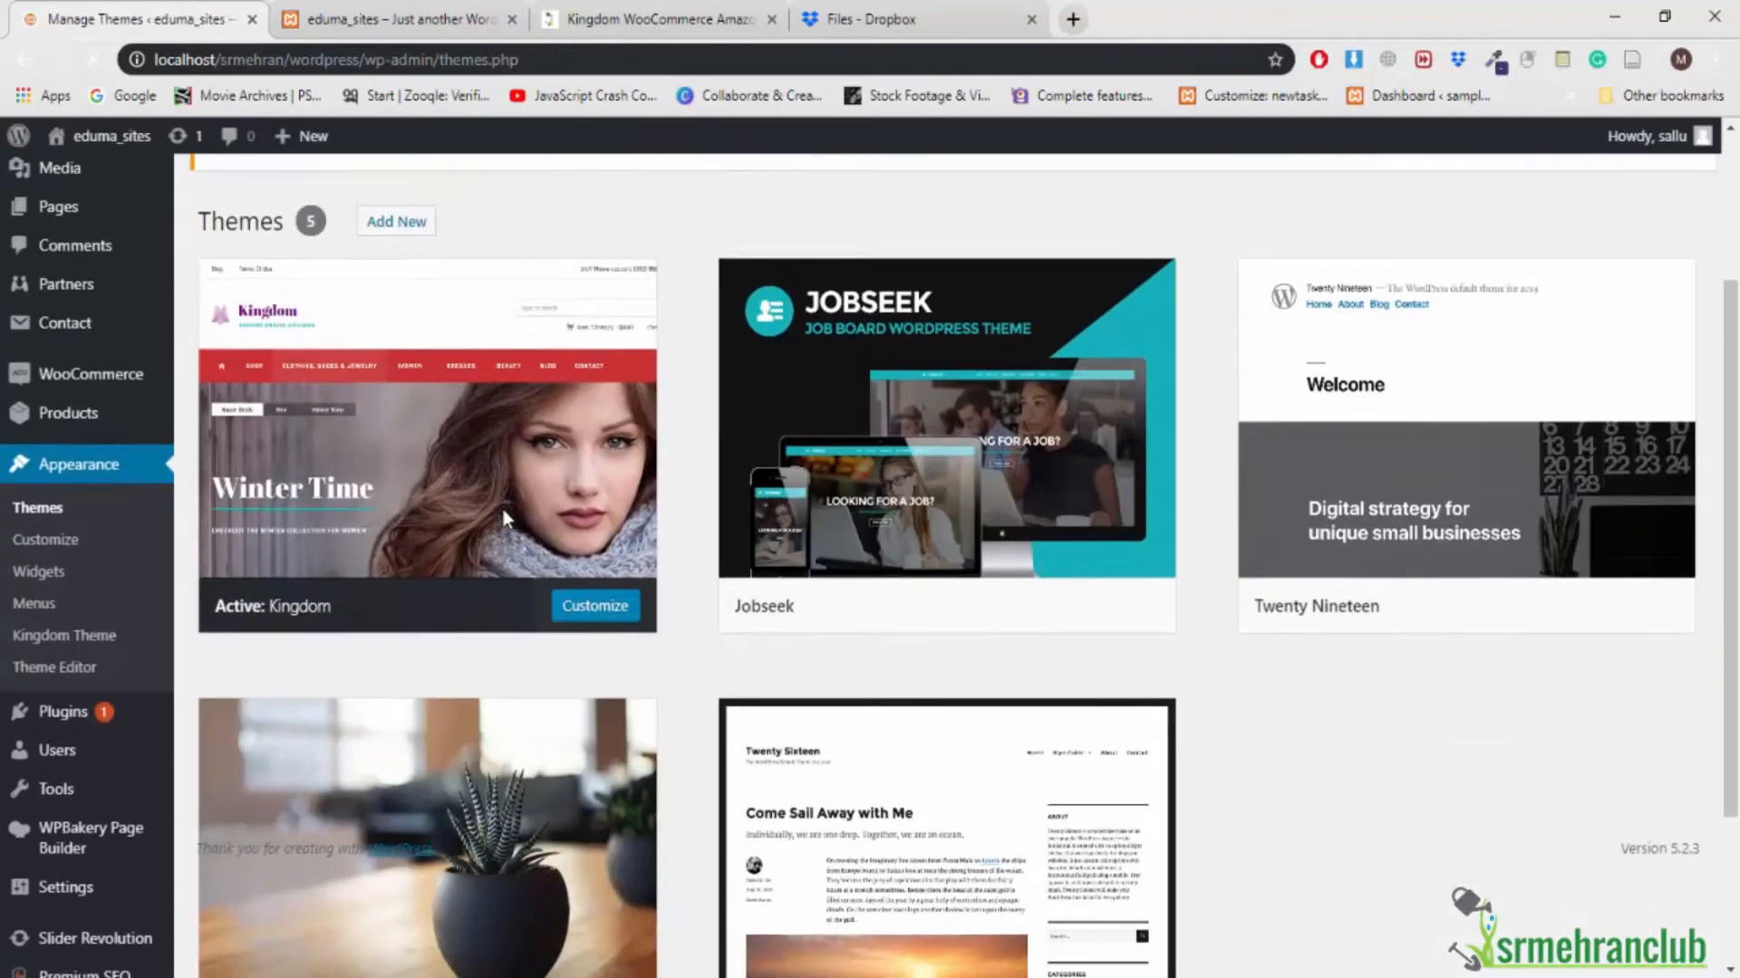
{"action": "left_click", "coordinate": [419, 390]}
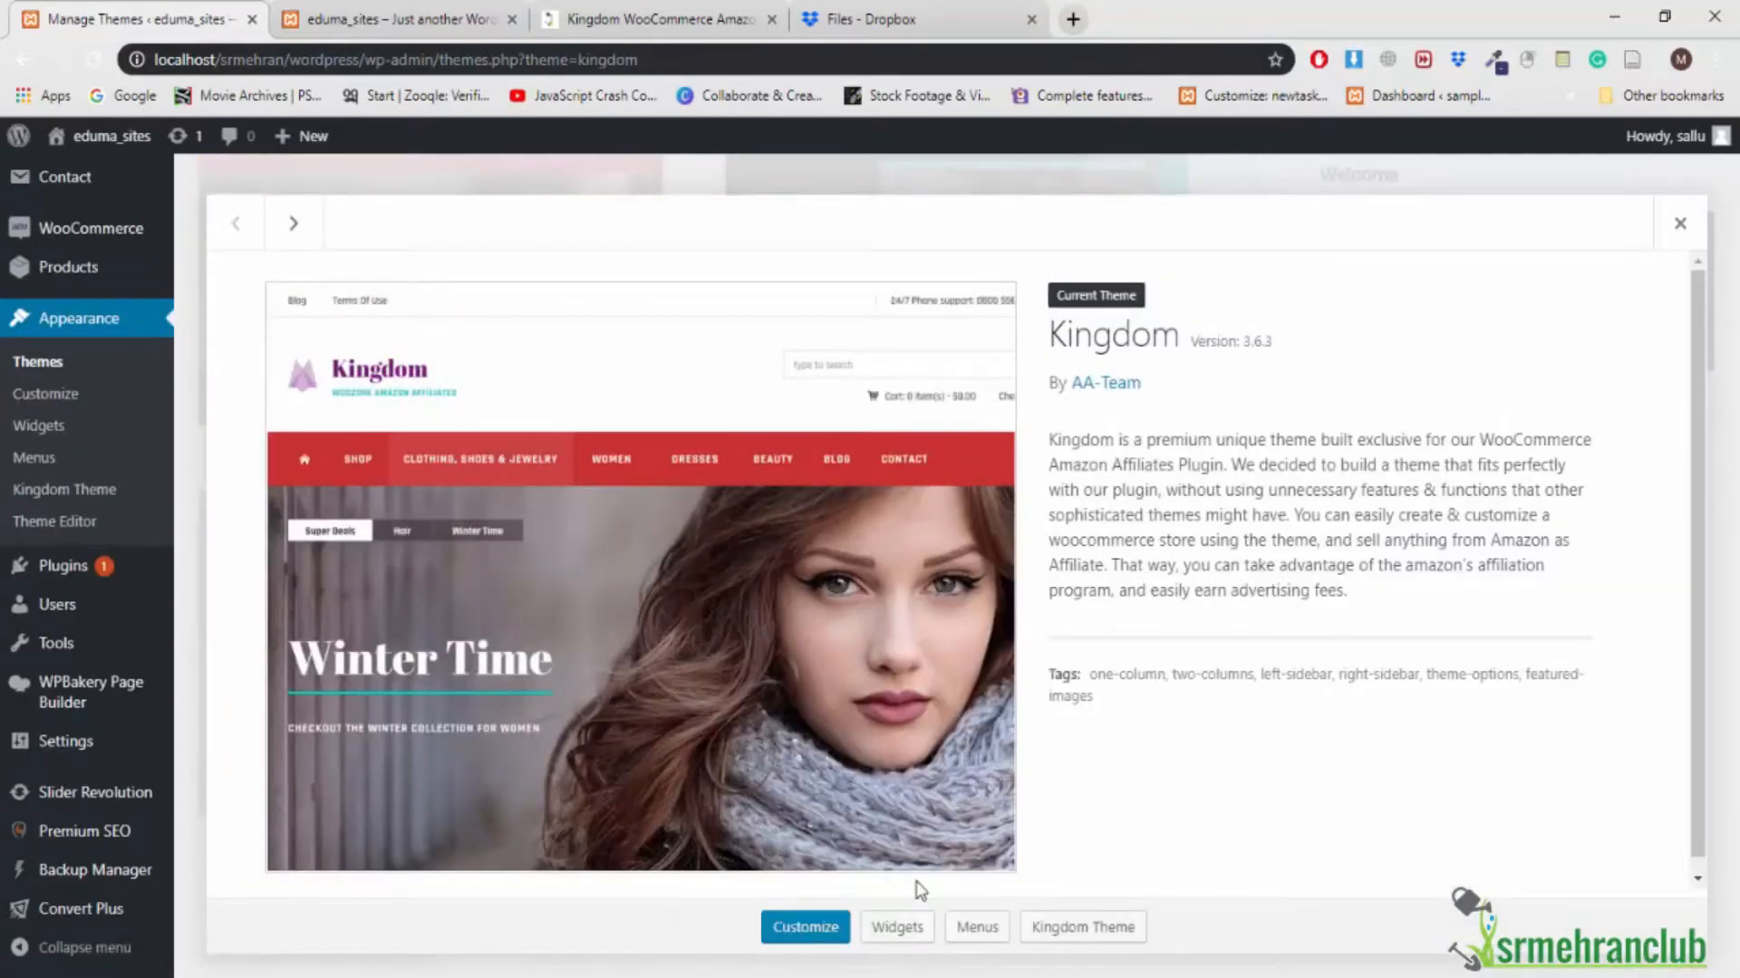
{"action": "left_click", "coordinate": [1109, 942]}
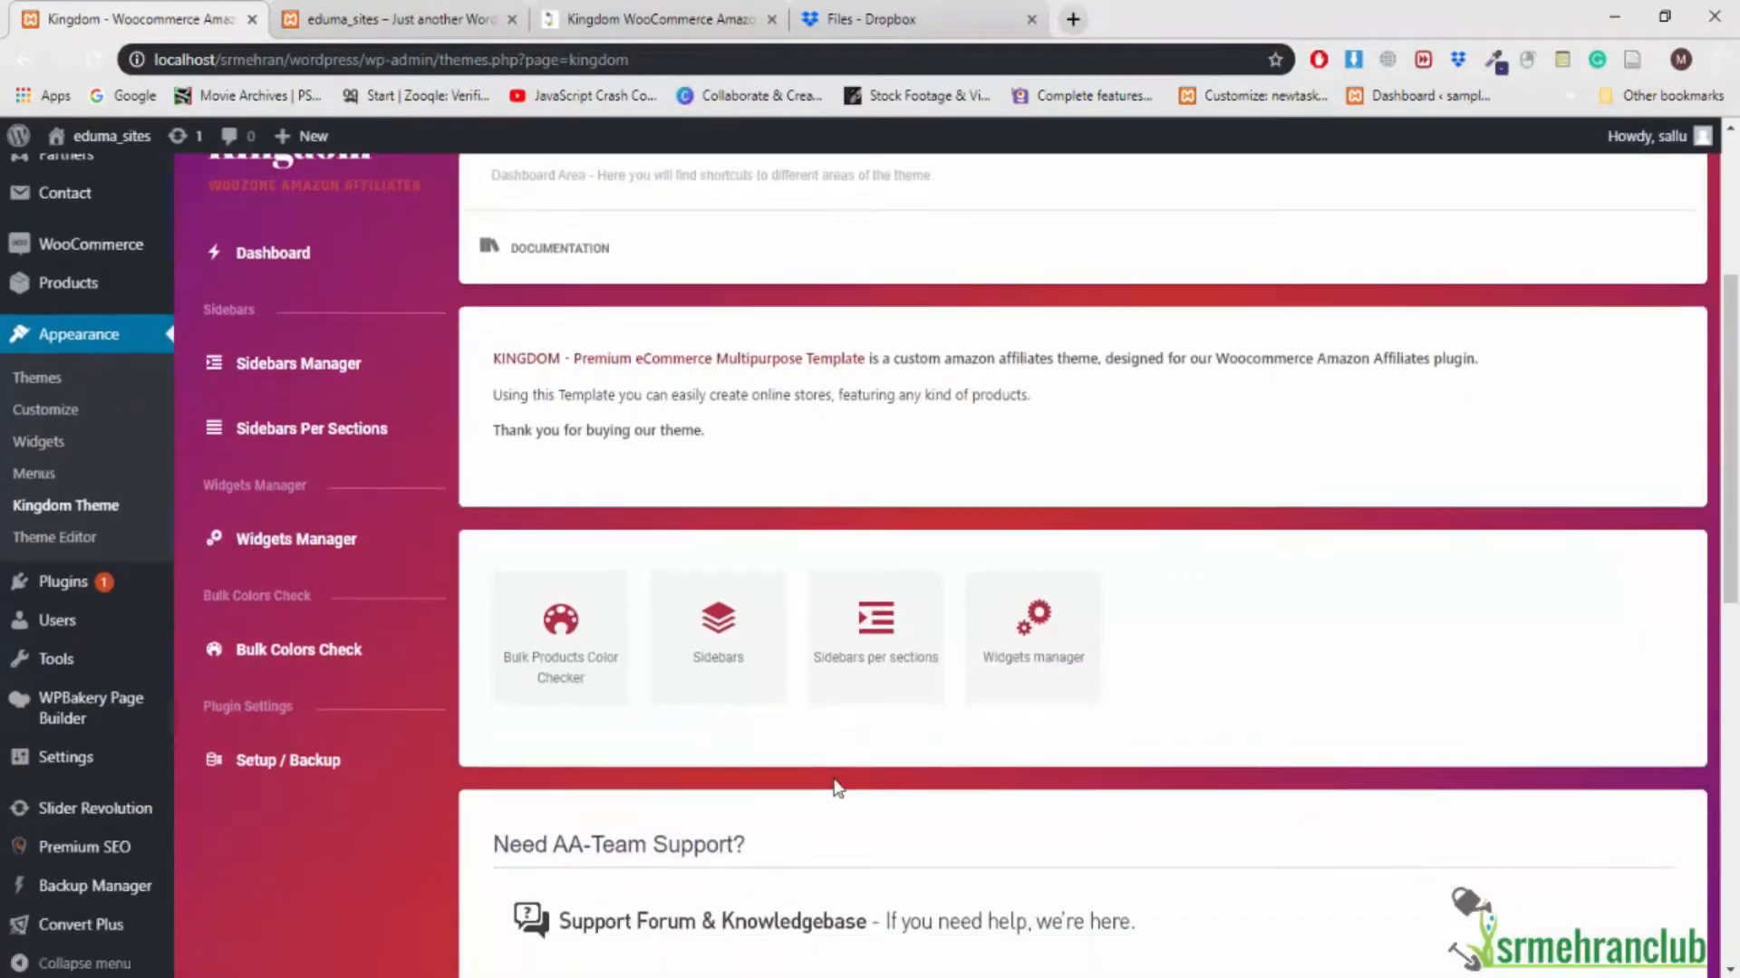
Open the site's front end in a new browser tab and inspect the Kingdom front page in the existing site tab
{"action": "scroll", "coordinate": [835, 788], "scroll_direction": "up", "scroll_amount": 3}
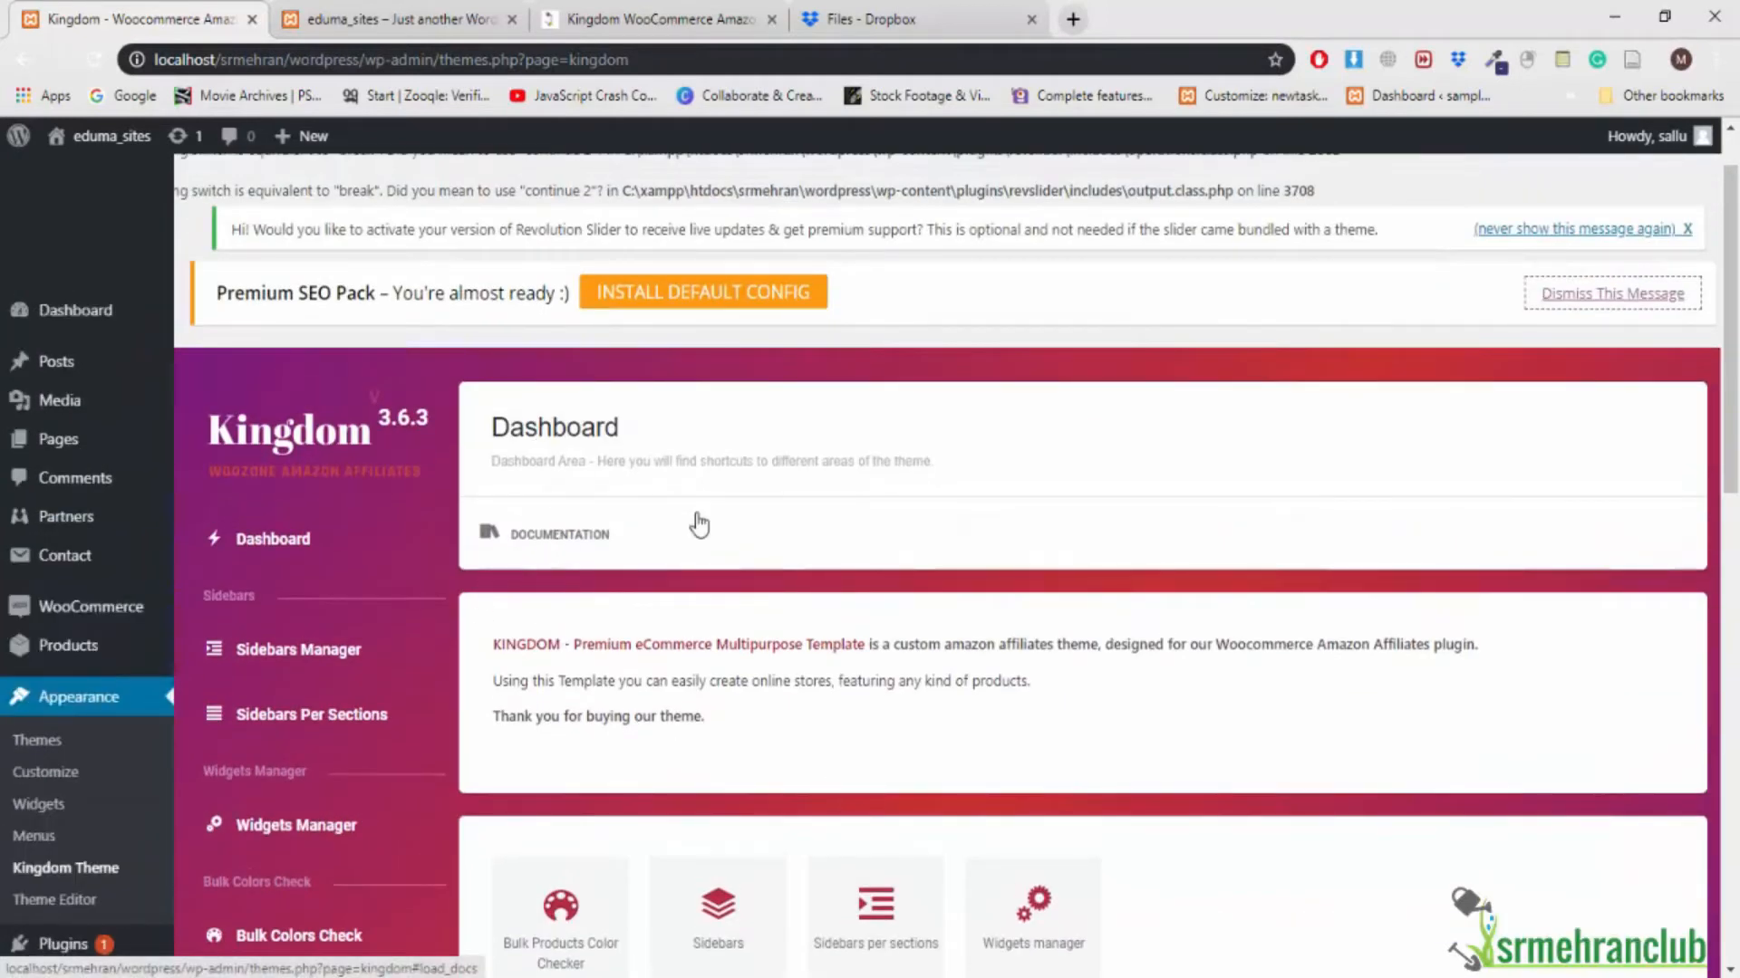
{"action": "mouse_move", "coordinate": [95, 137]}
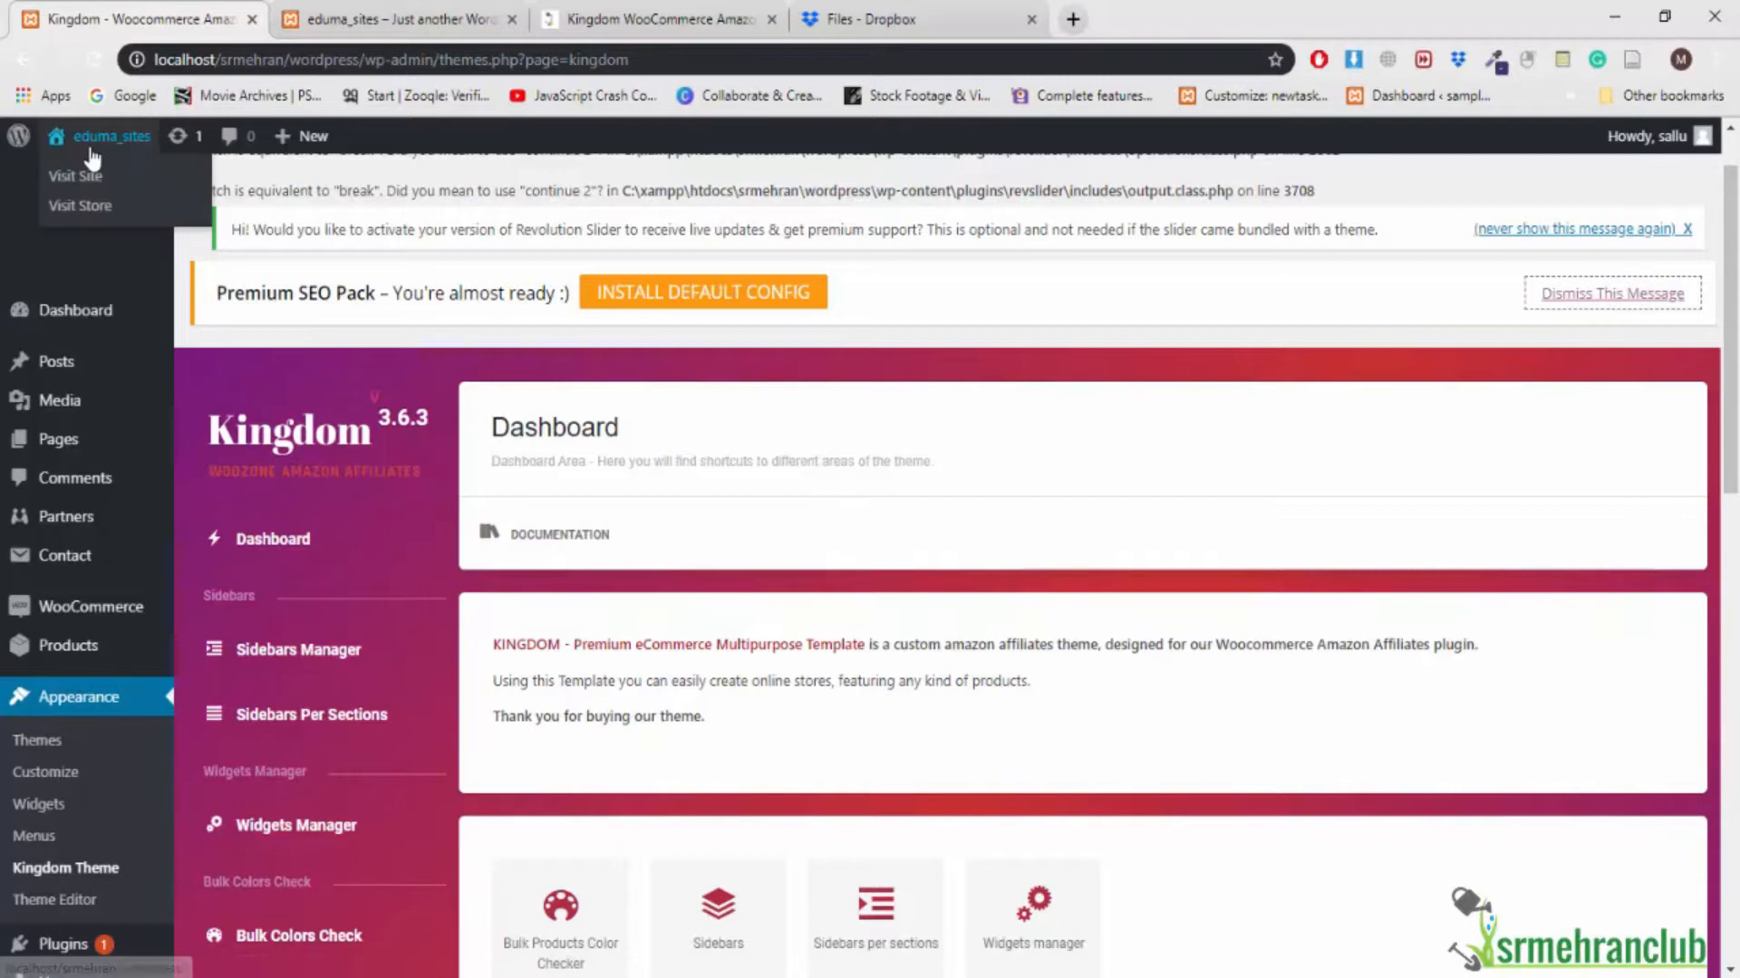
{"action": "right_click", "coordinate": [94, 180]}
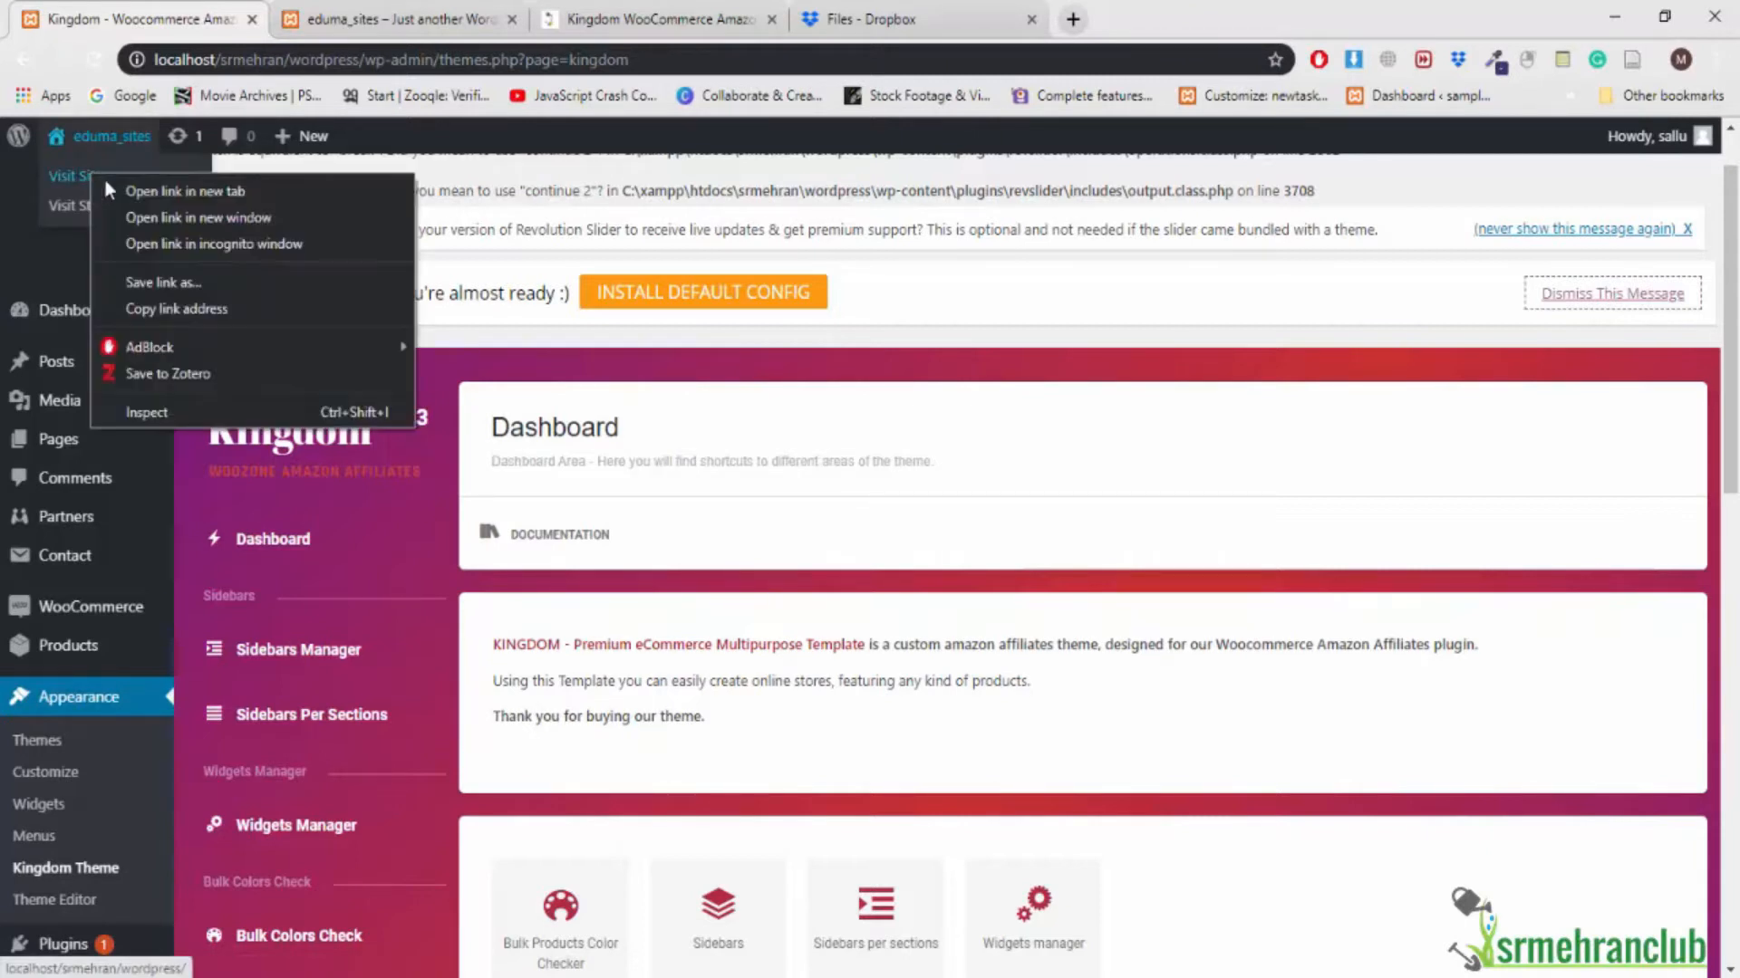
{"action": "left_click", "coordinate": [112, 184]}
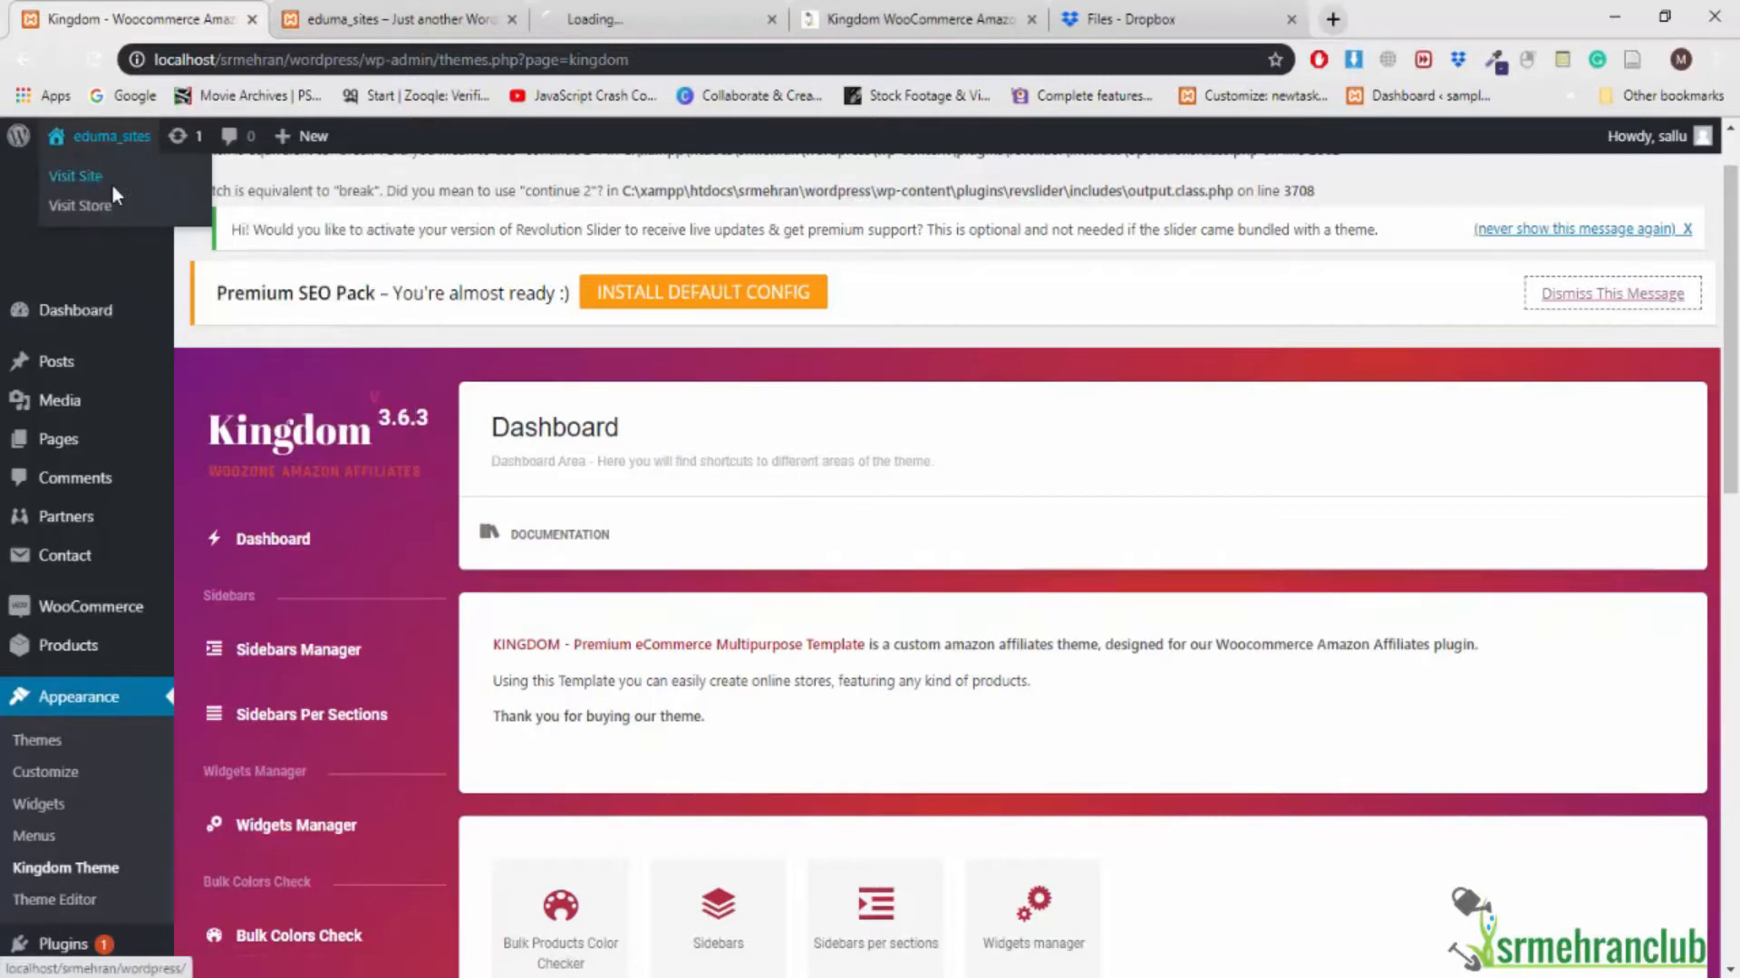
{"action": "left_click", "coordinate": [466, 20]}
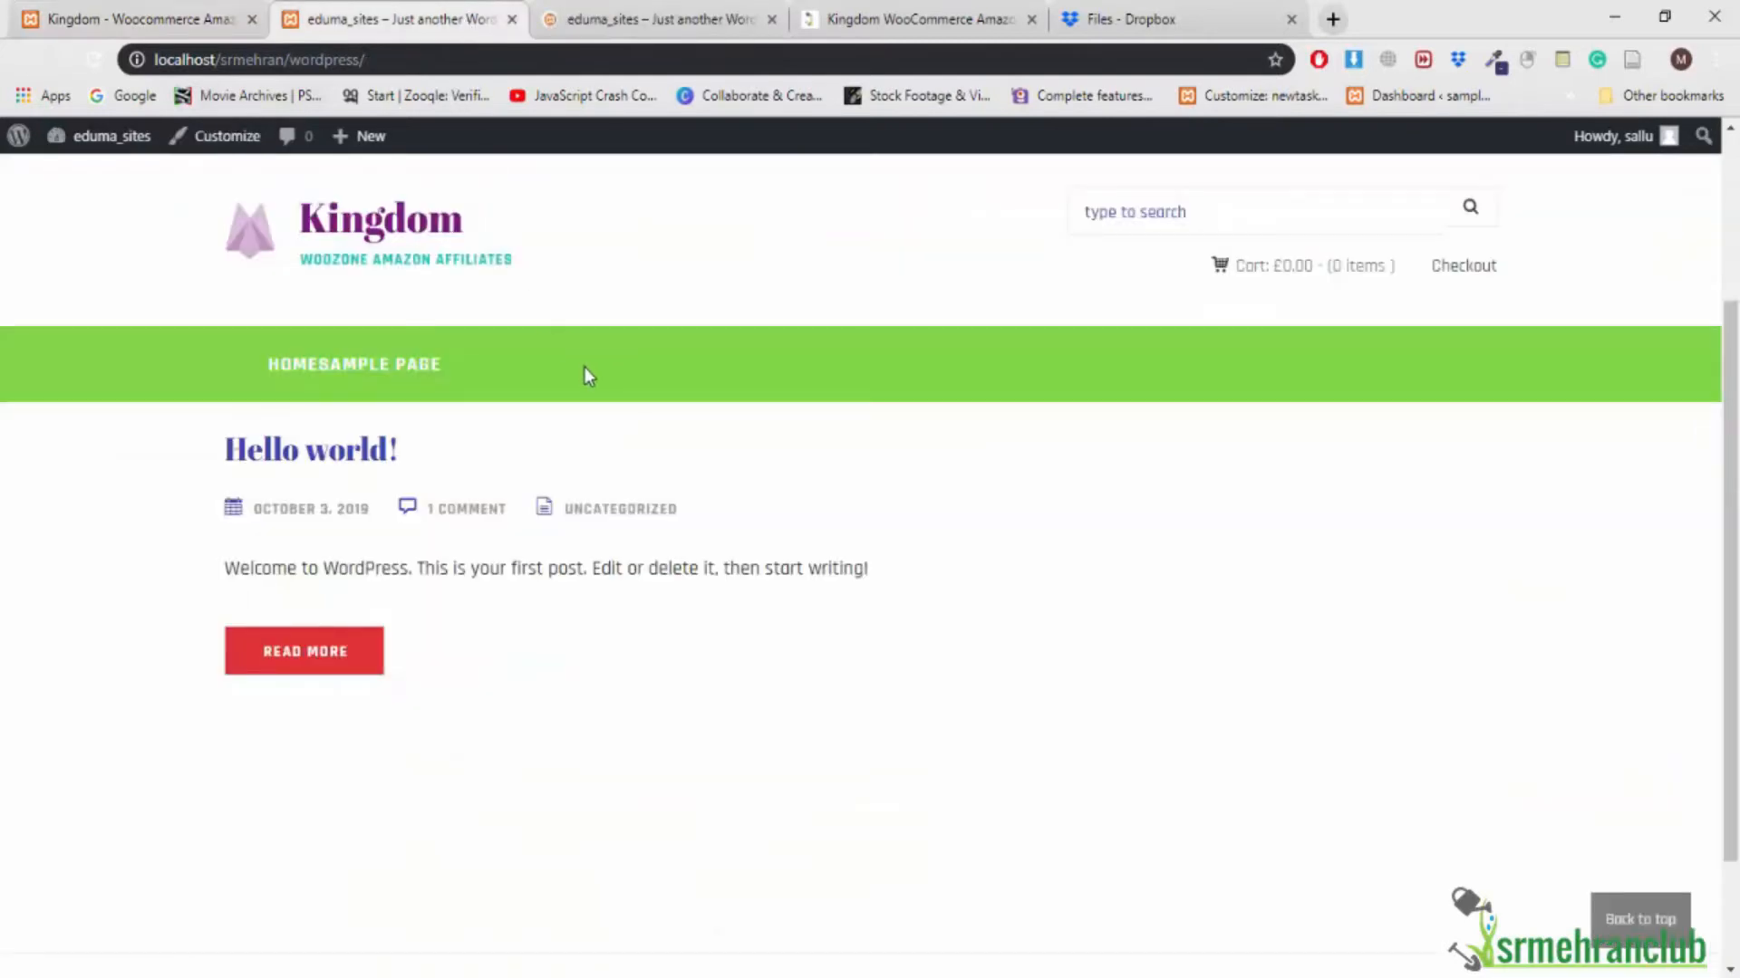
{"action": "scroll", "coordinate": [665, 375], "scroll_direction": "down", "scroll_amount": 2}
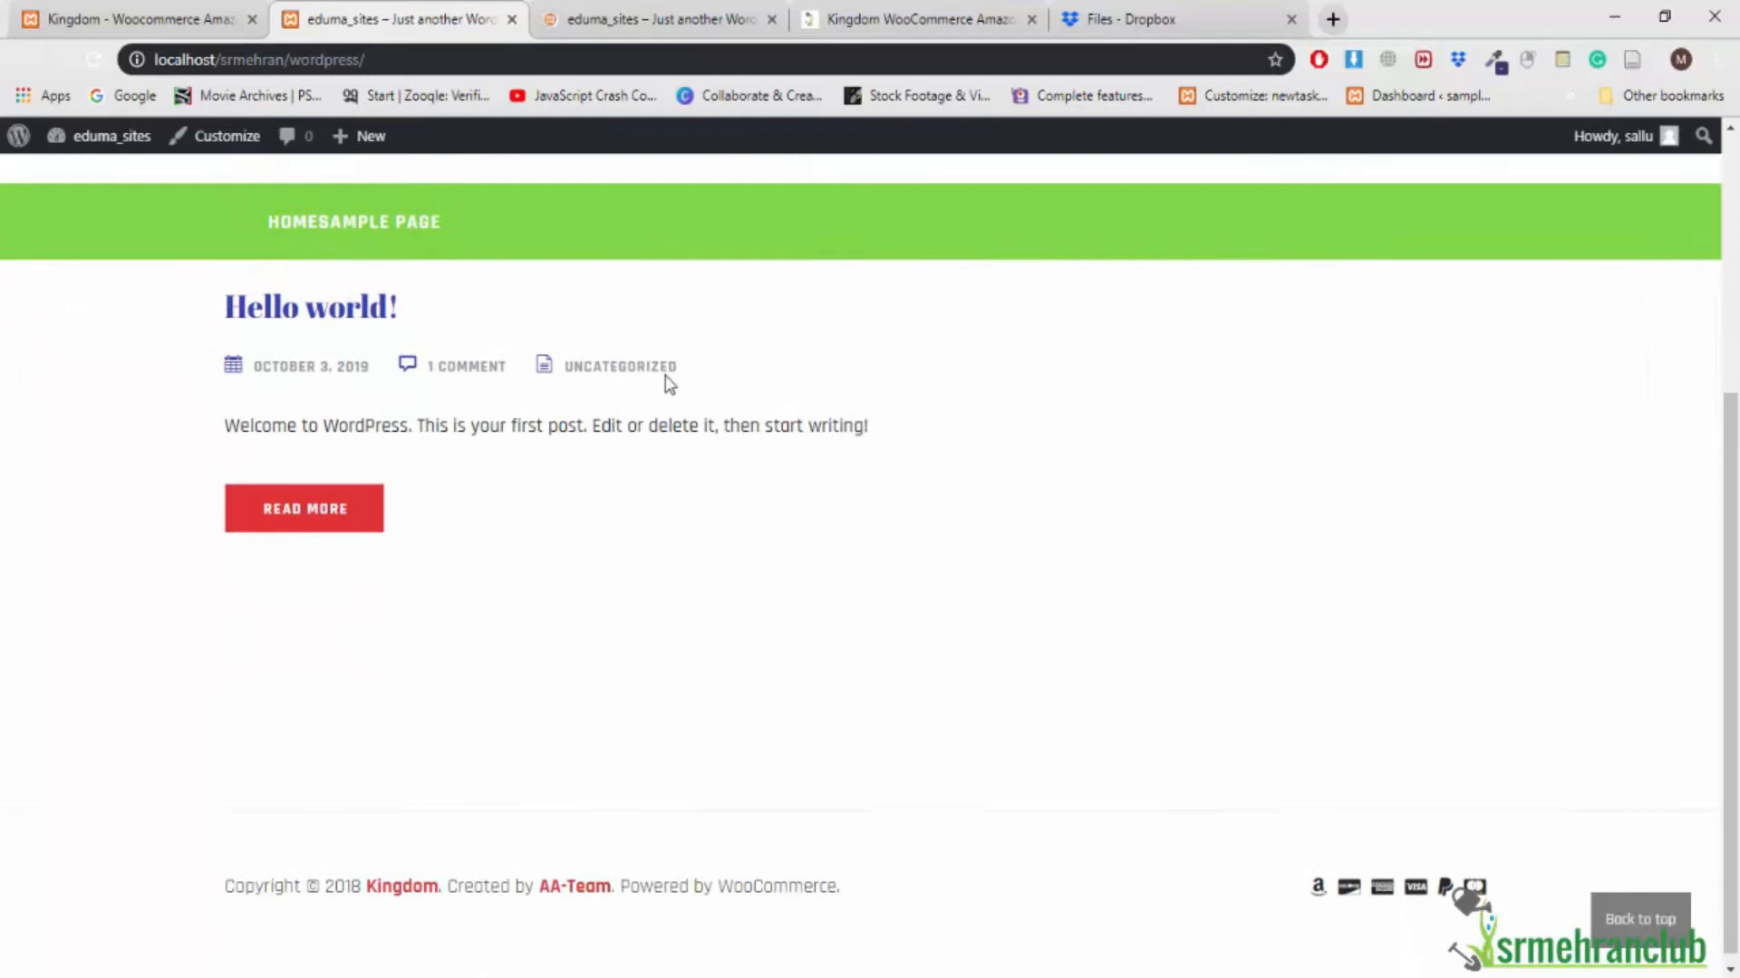
{"action": "scroll", "coordinate": [669, 385], "scroll_direction": "up", "scroll_amount": 2}
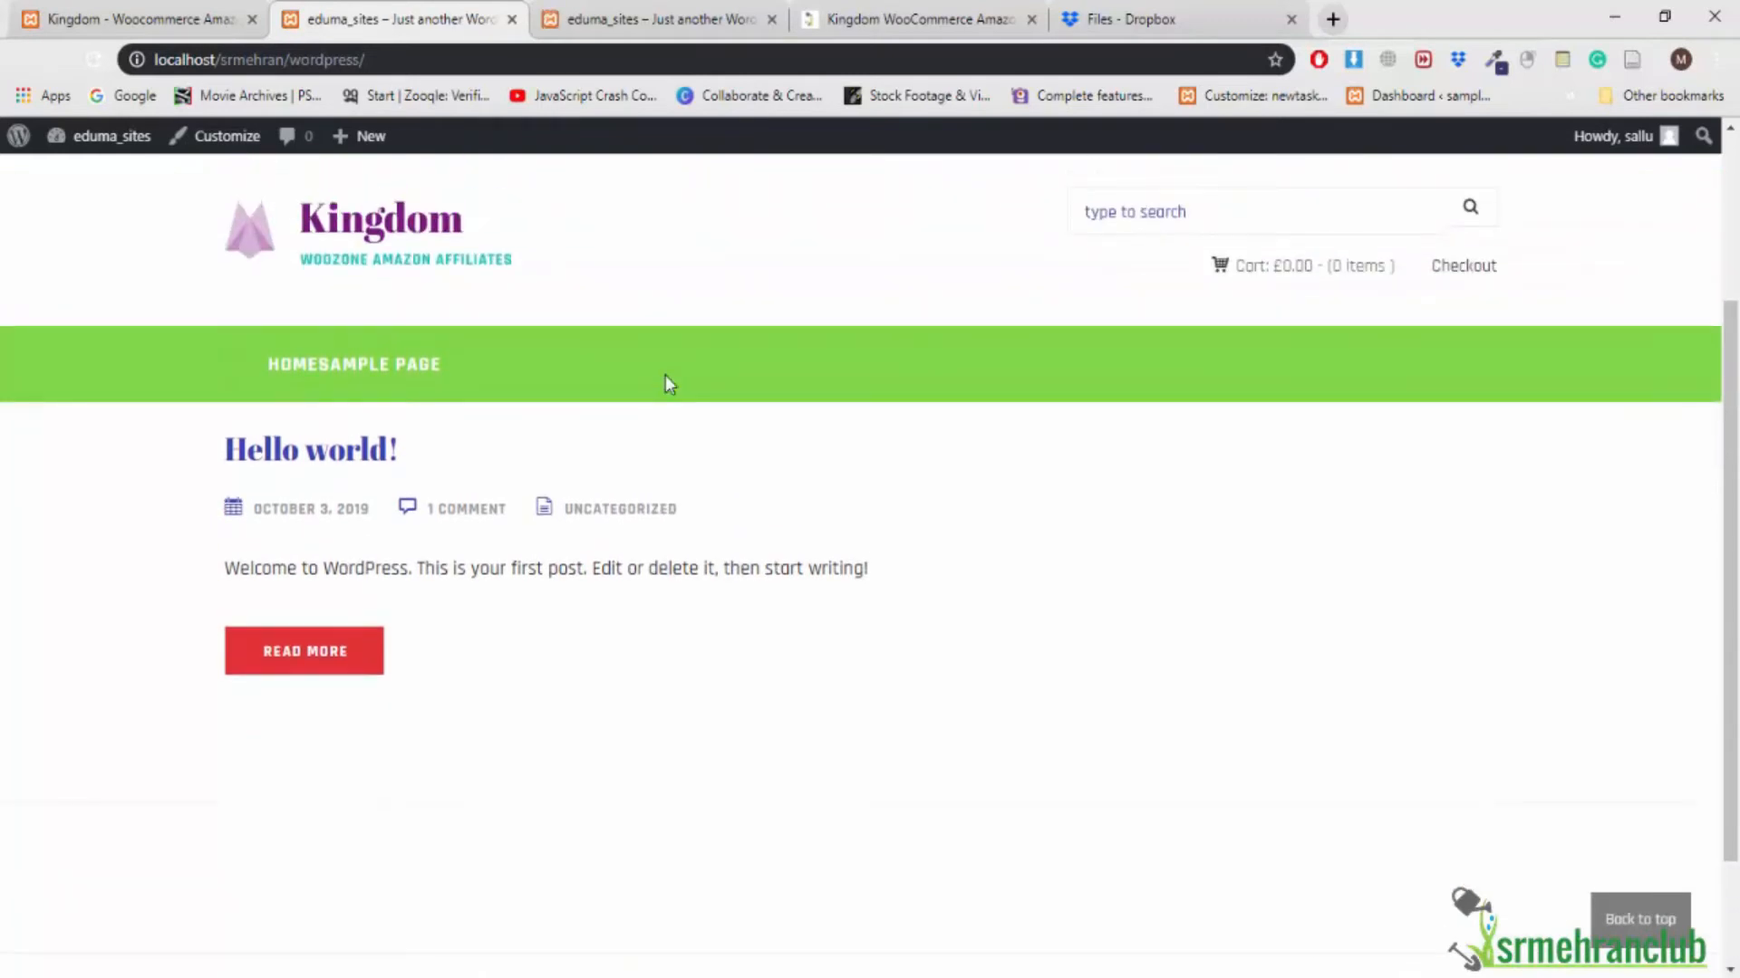
{"action": "scroll", "coordinate": [669, 385], "scroll_direction": "up", "scroll_amount": 1}
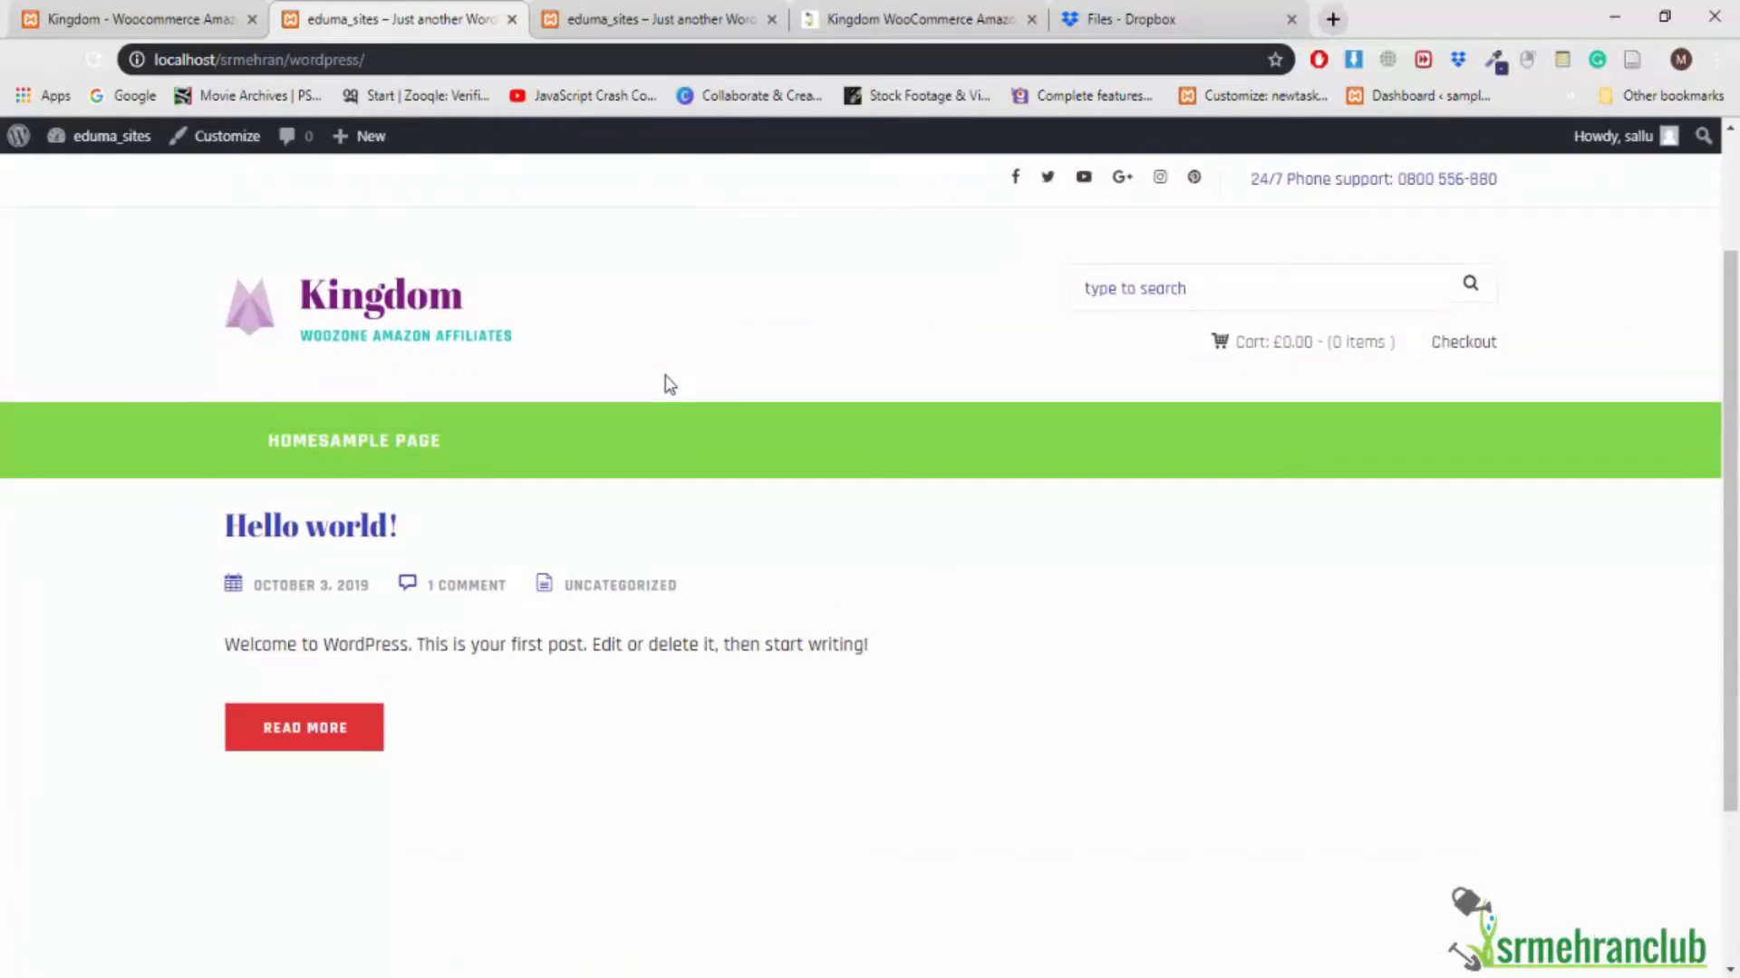
{"action": "scroll", "coordinate": [670, 385], "scroll_direction": "up", "scroll_amount": 1}
{"action": "scroll", "coordinate": [670, 385], "scroll_direction": "down", "scroll_amount": 1}
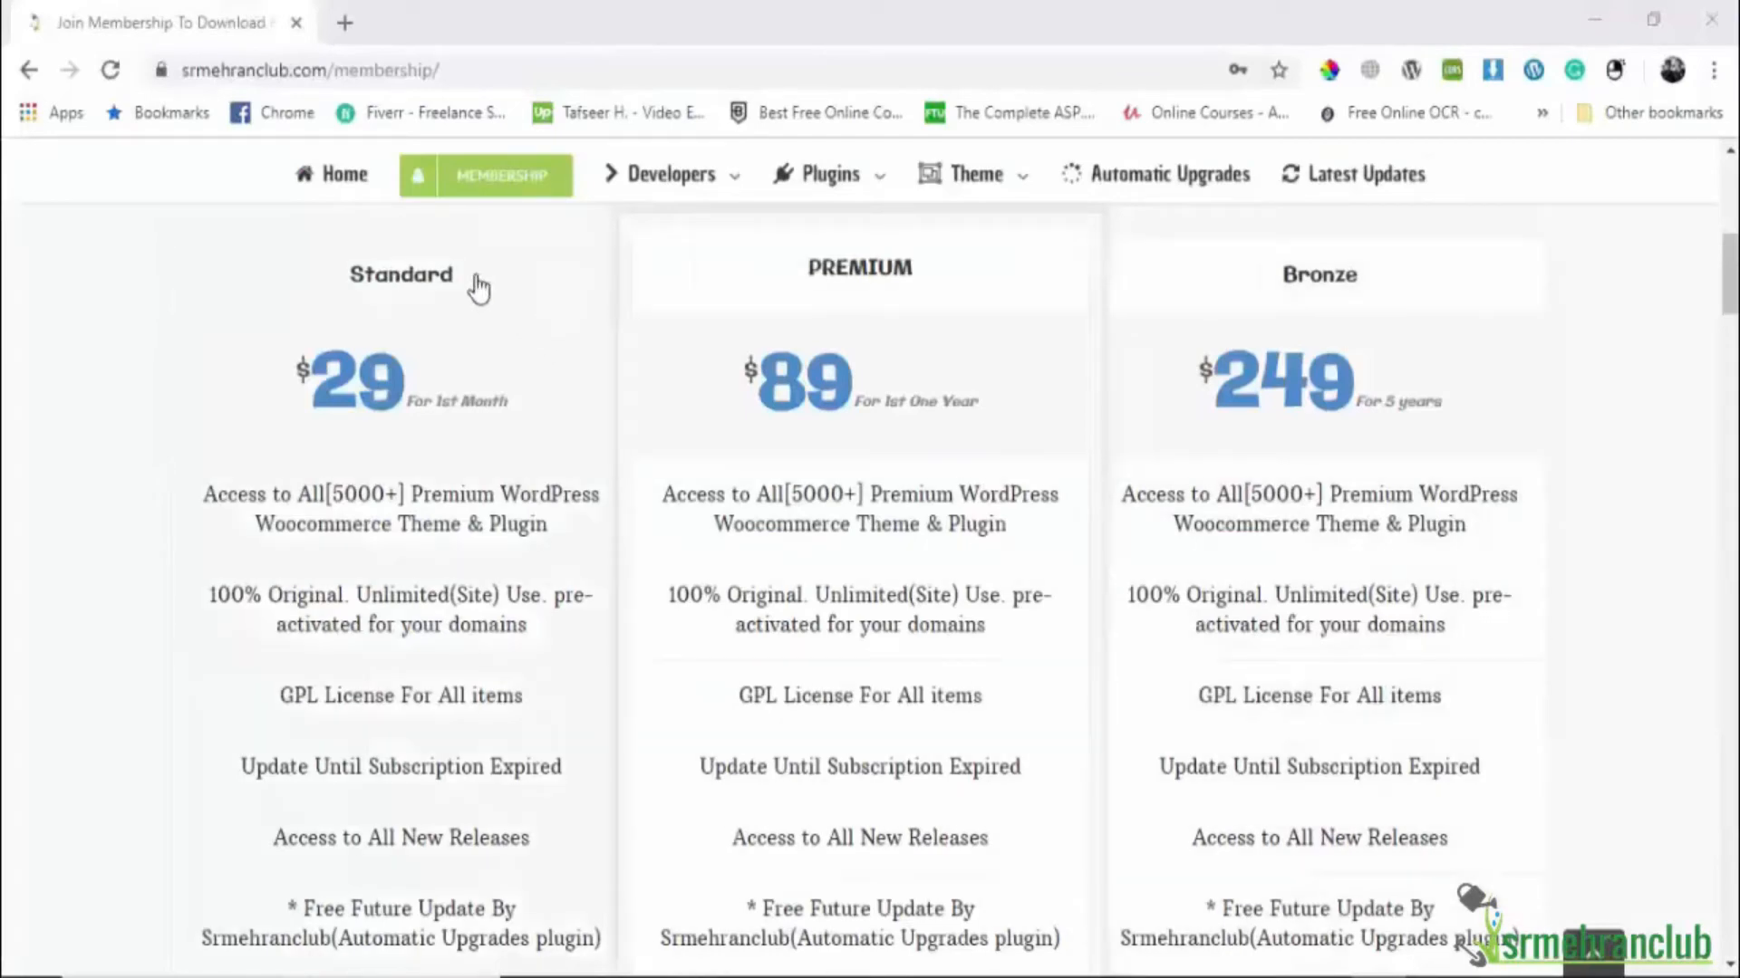
Examine the prices, durations and included features of the Standard, Premium and Bronze plans on the srmehranclub membership page
{"action": "left_click_drag", "start_coordinate": [437, 281], "coordinate": [356, 286]}
{"action": "left_click", "coordinate": [504, 304]}
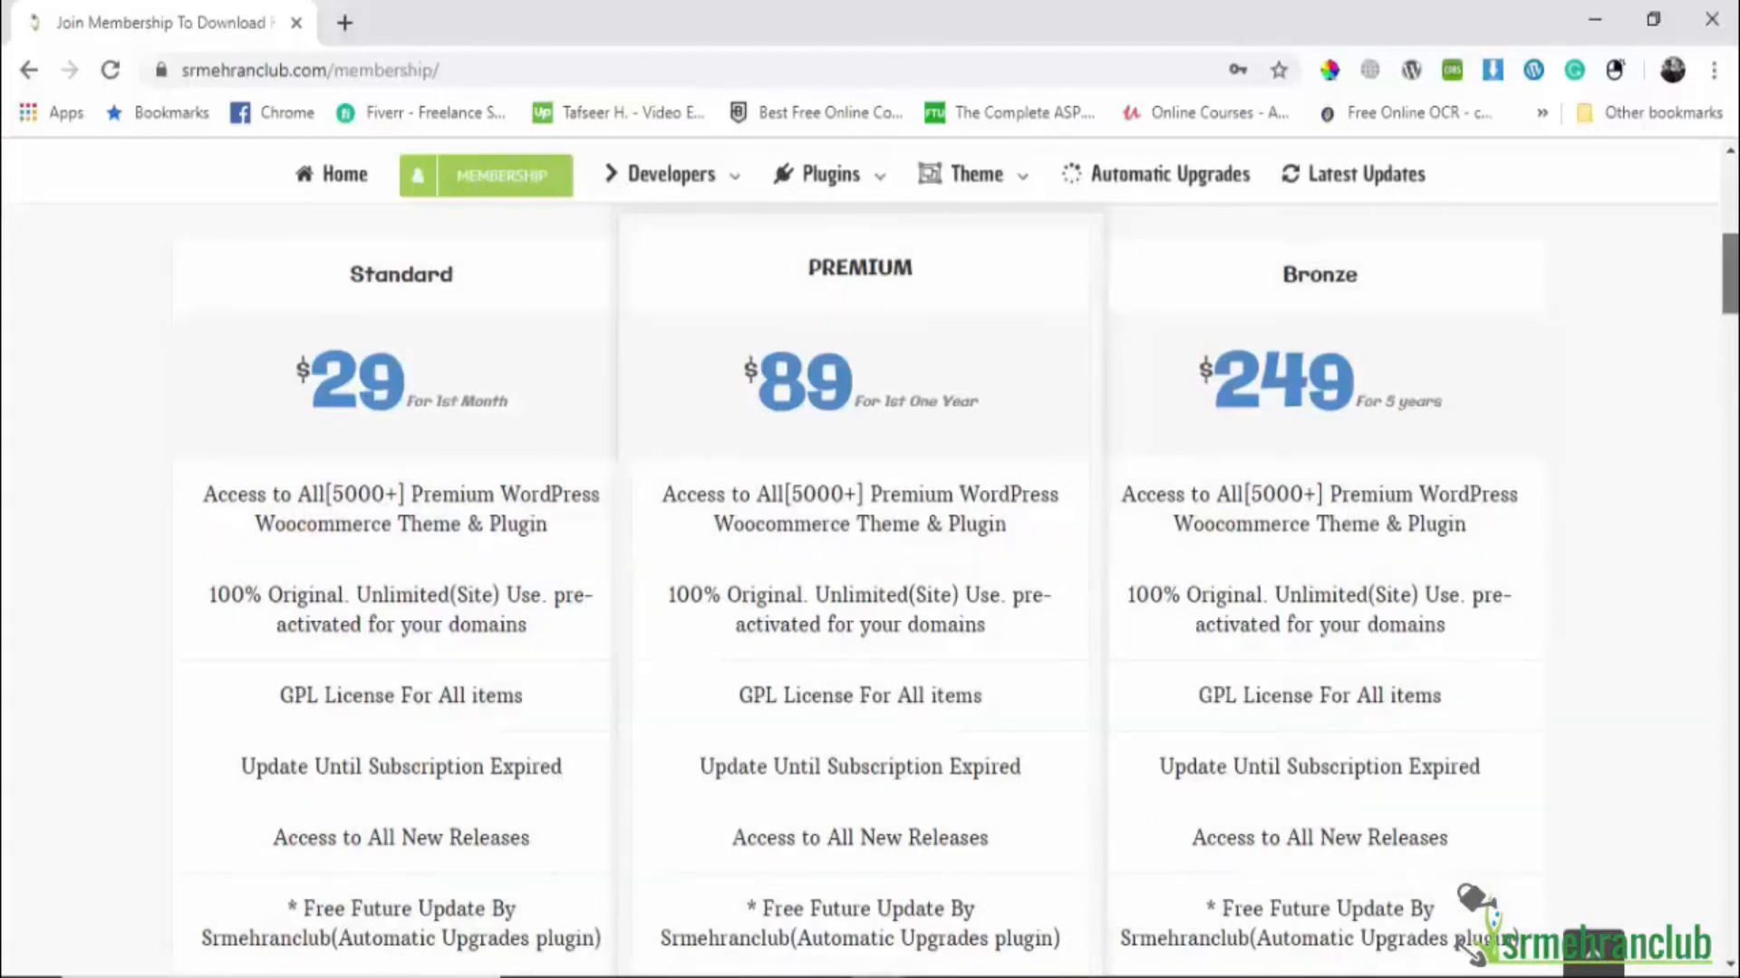
{"action": "scroll", "coordinate": [1726, 272], "scroll_direction": "down", "scroll_amount": 4}
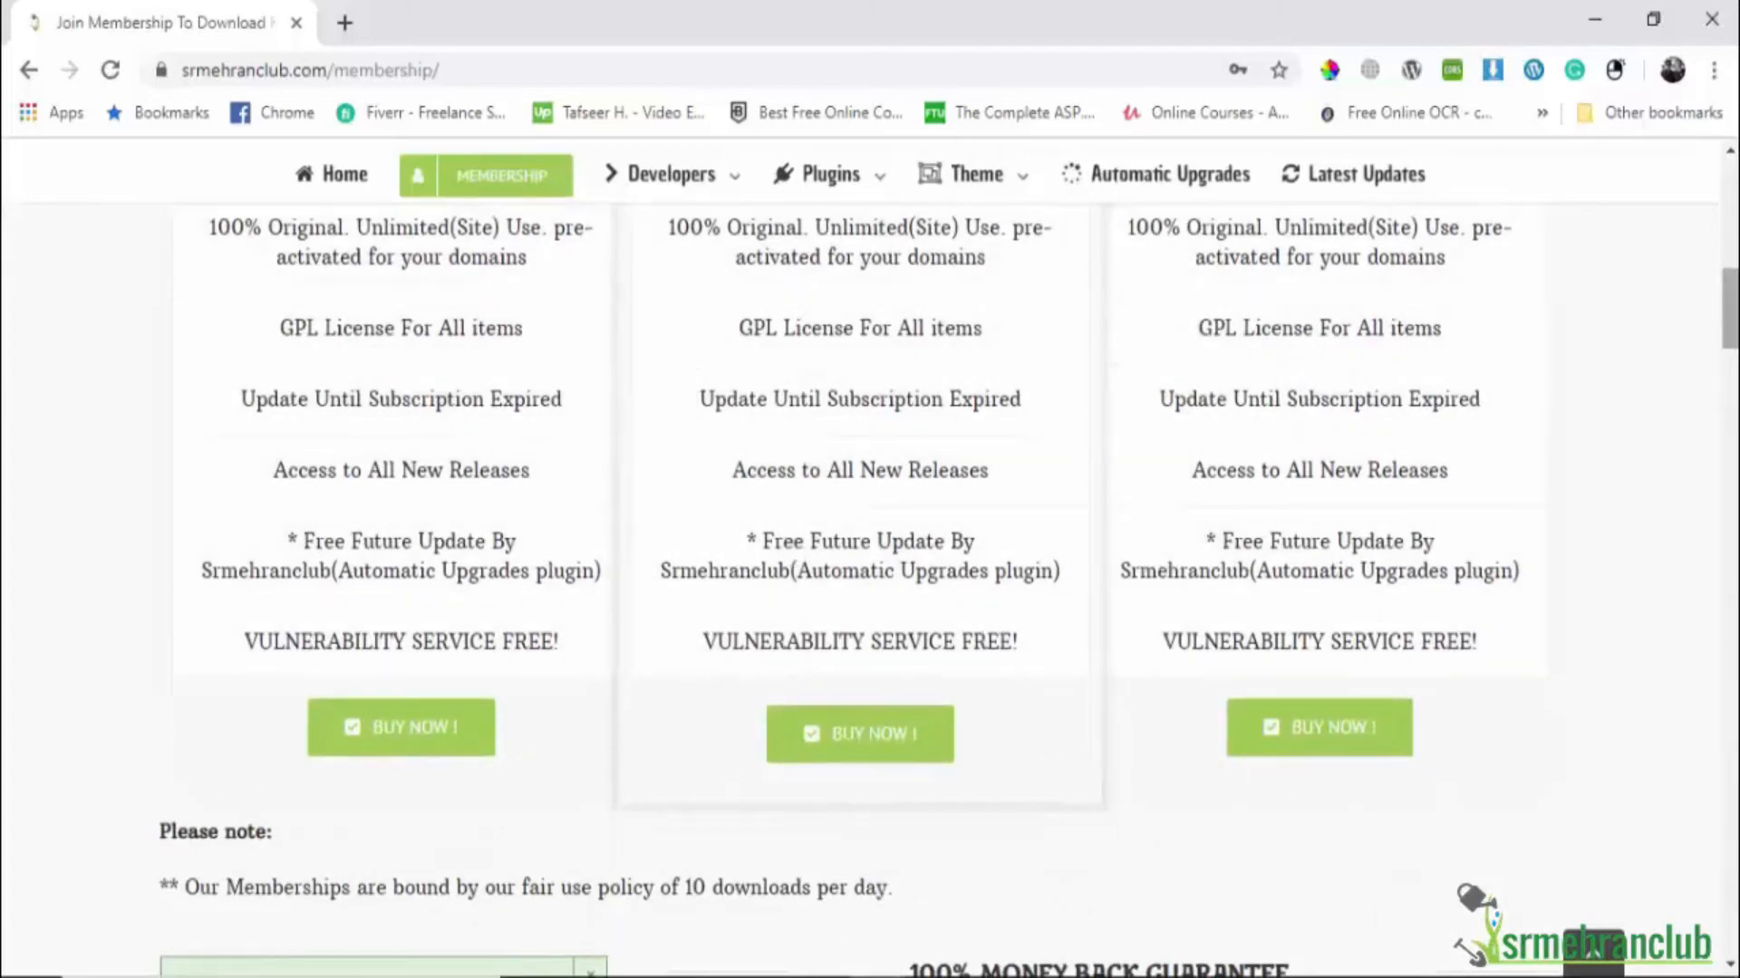
{"action": "scroll", "coordinate": [1551, 339], "scroll_direction": "up", "scroll_amount": 5}
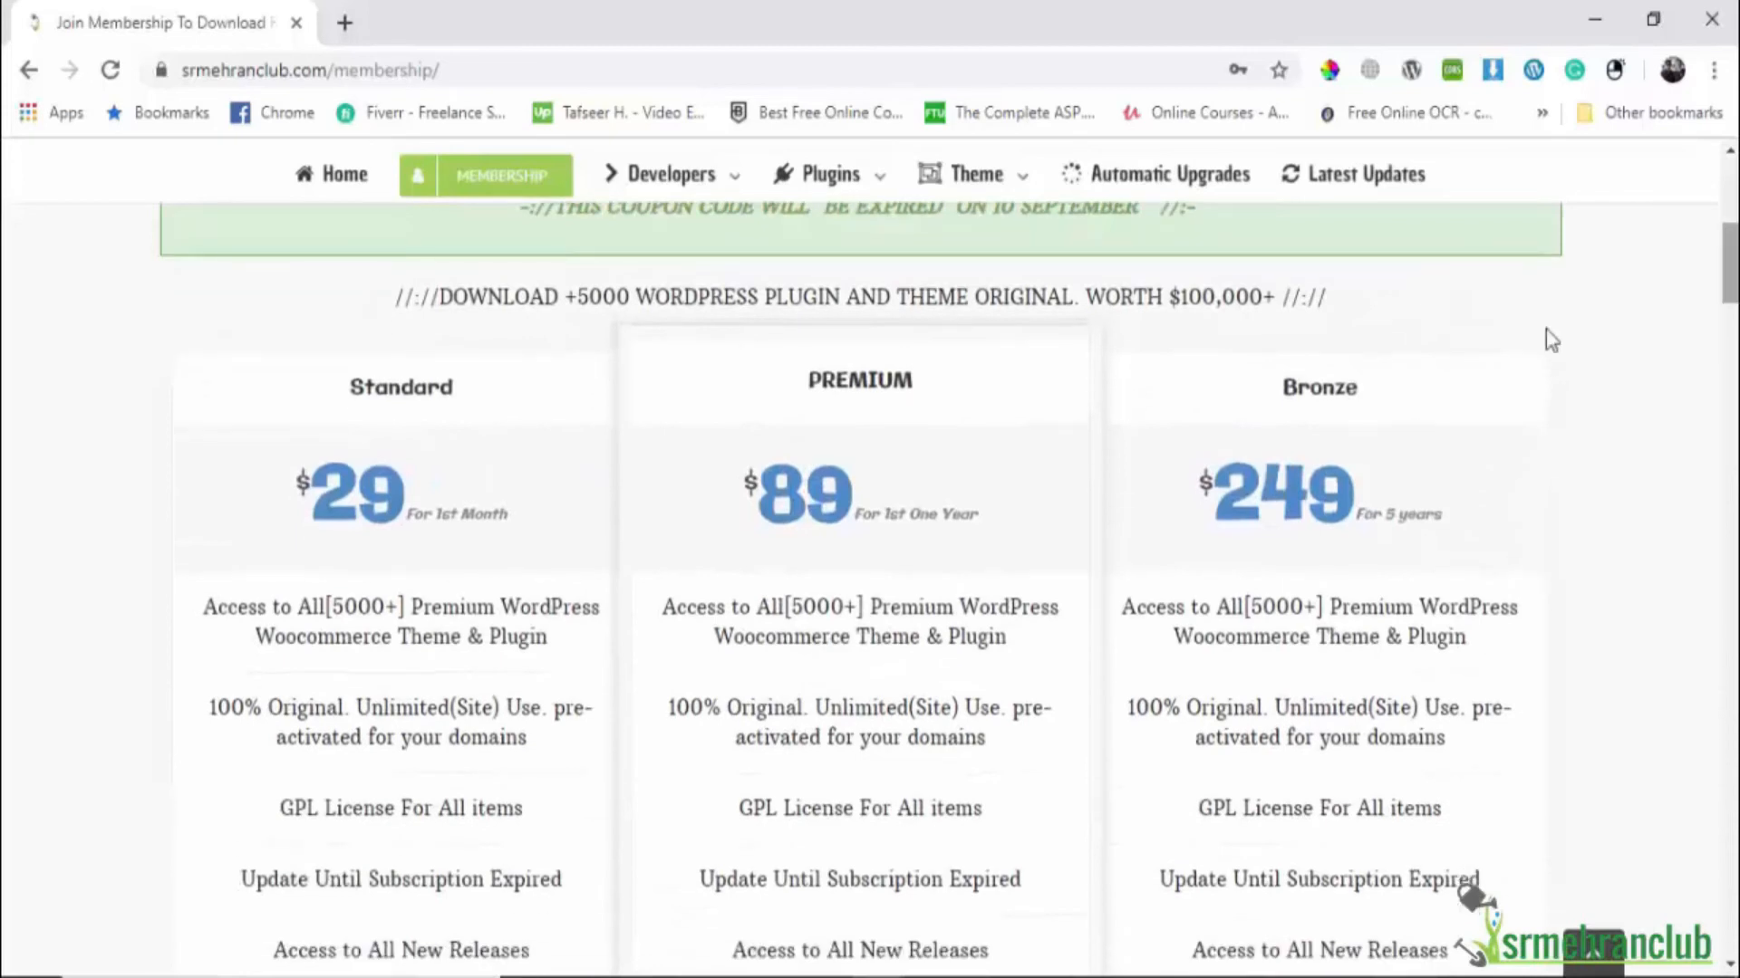
{"action": "left_click_drag", "start_coordinate": [912, 381], "coordinate": [805, 383]}
{"action": "left_click", "coordinate": [953, 432]}
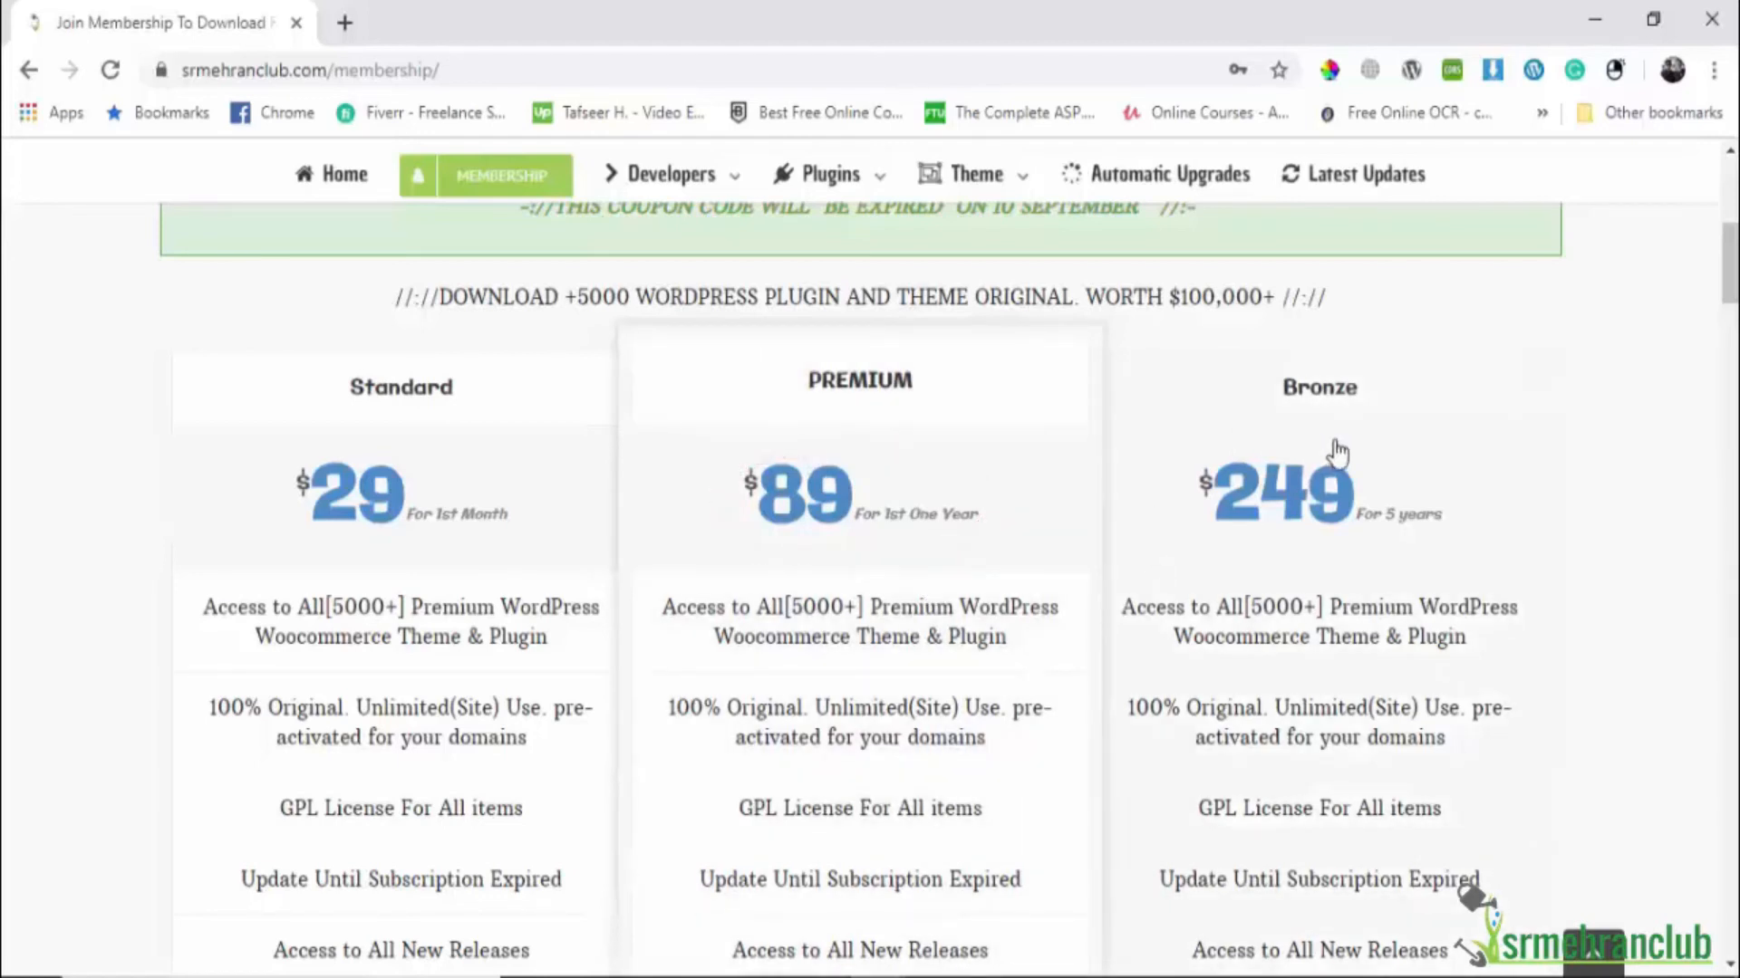
{"action": "left_click_drag", "start_coordinate": [1364, 399], "coordinate": [1281, 397]}
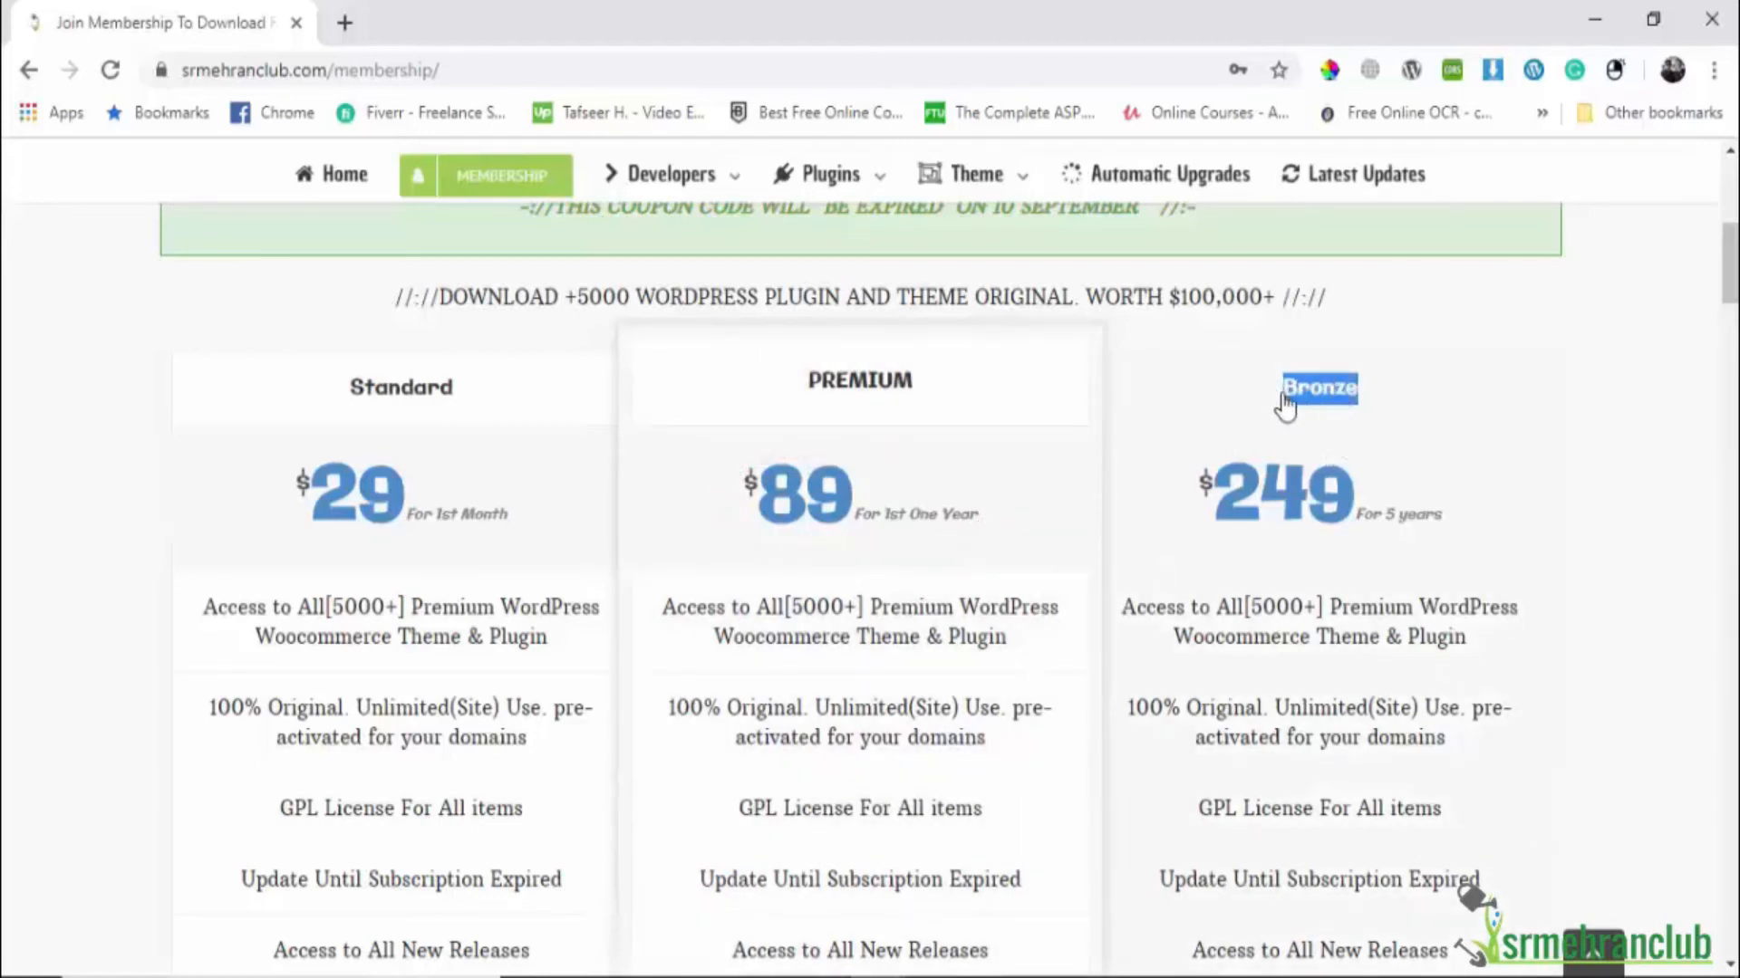
{"action": "left_click", "coordinate": [1362, 422]}
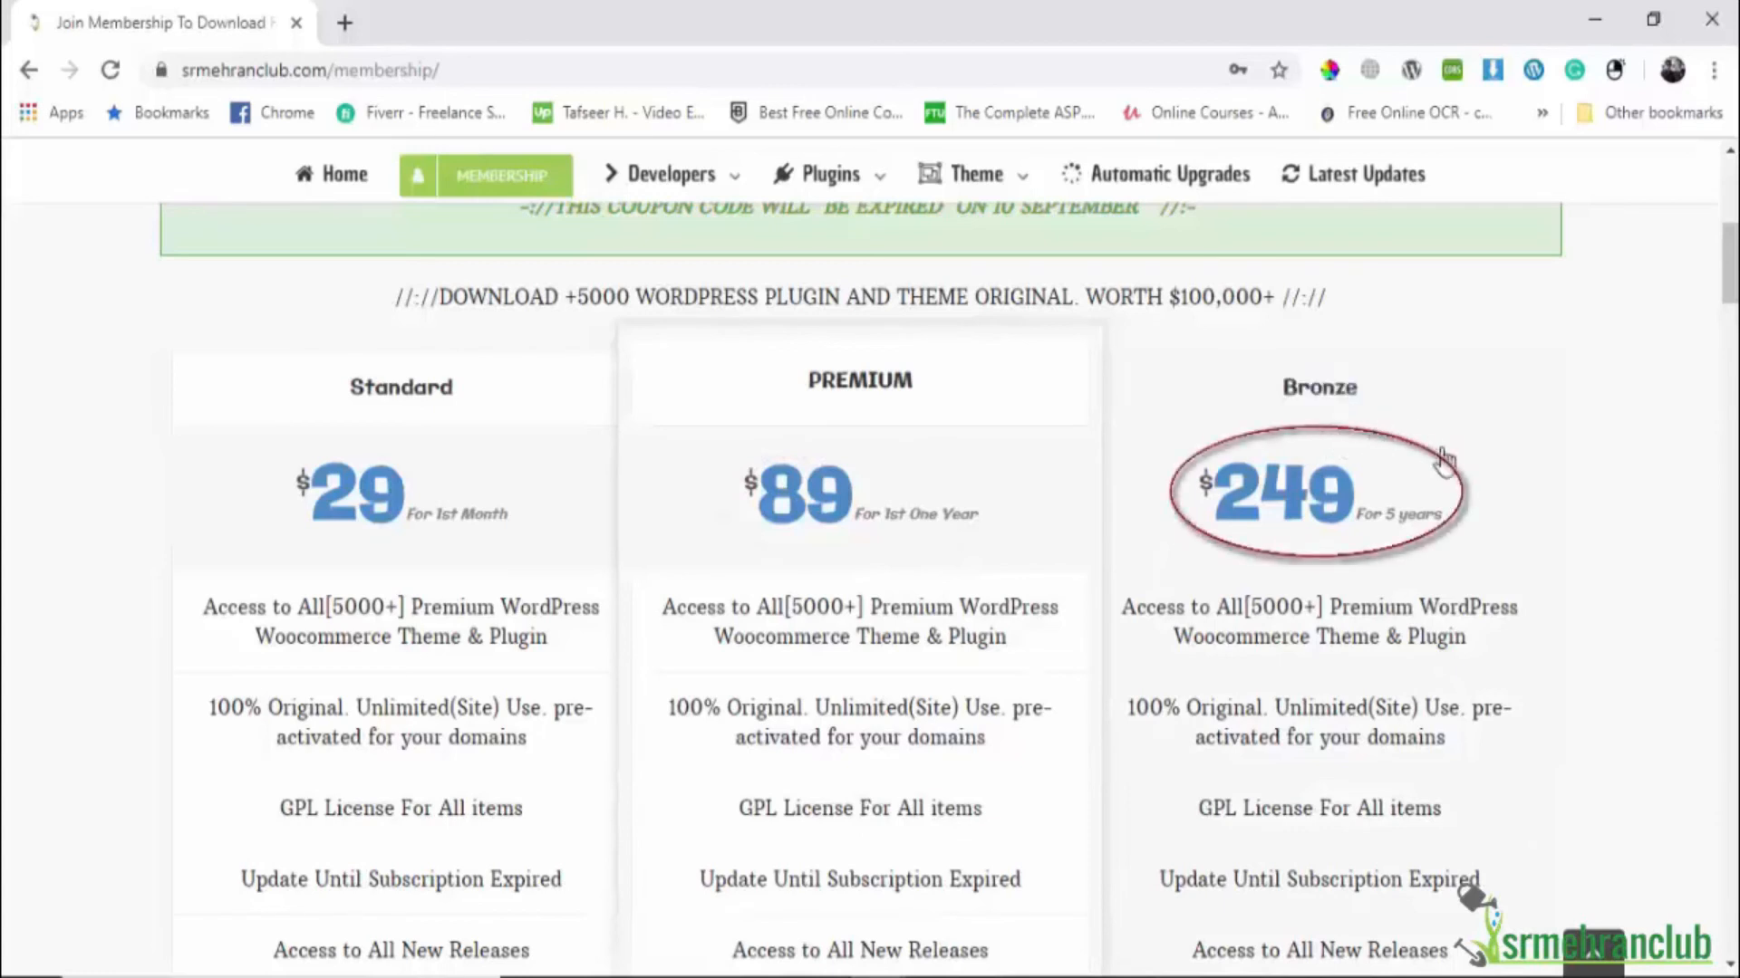